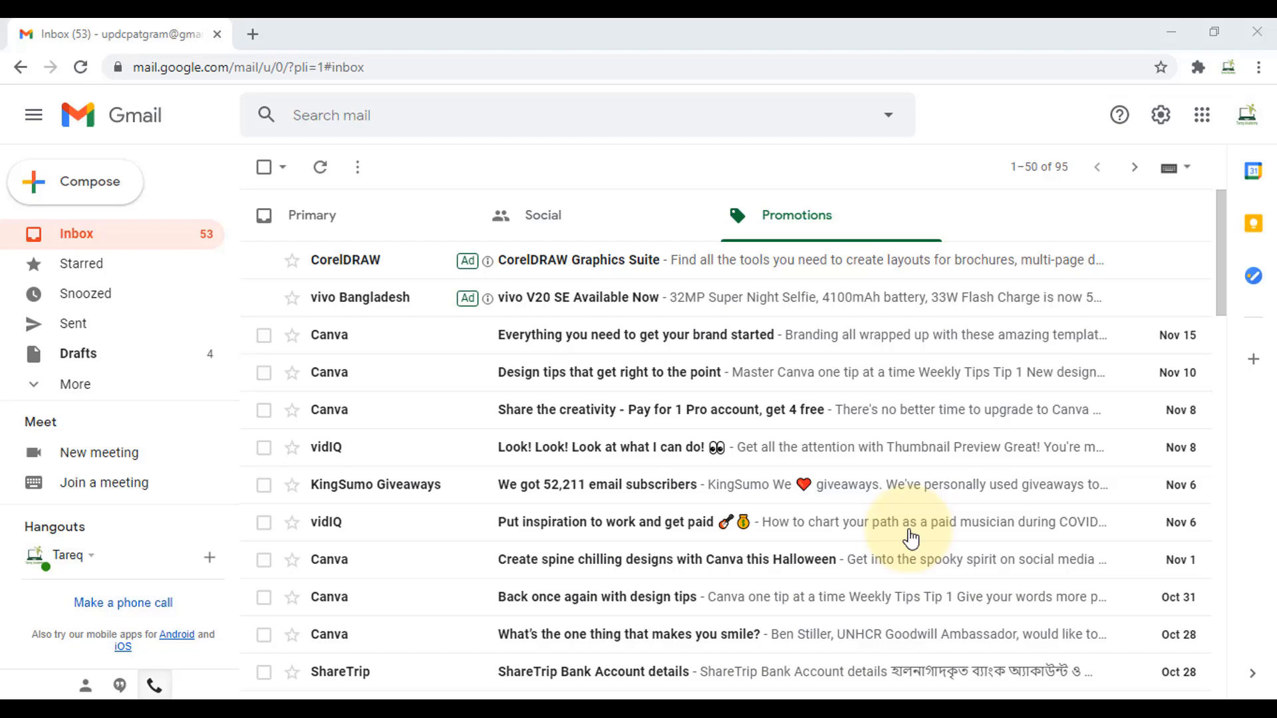
- Search Google for 'google forms' in a new tab, then return to the Gmail tab
{"action": "left_click", "coordinate": [253, 35]}
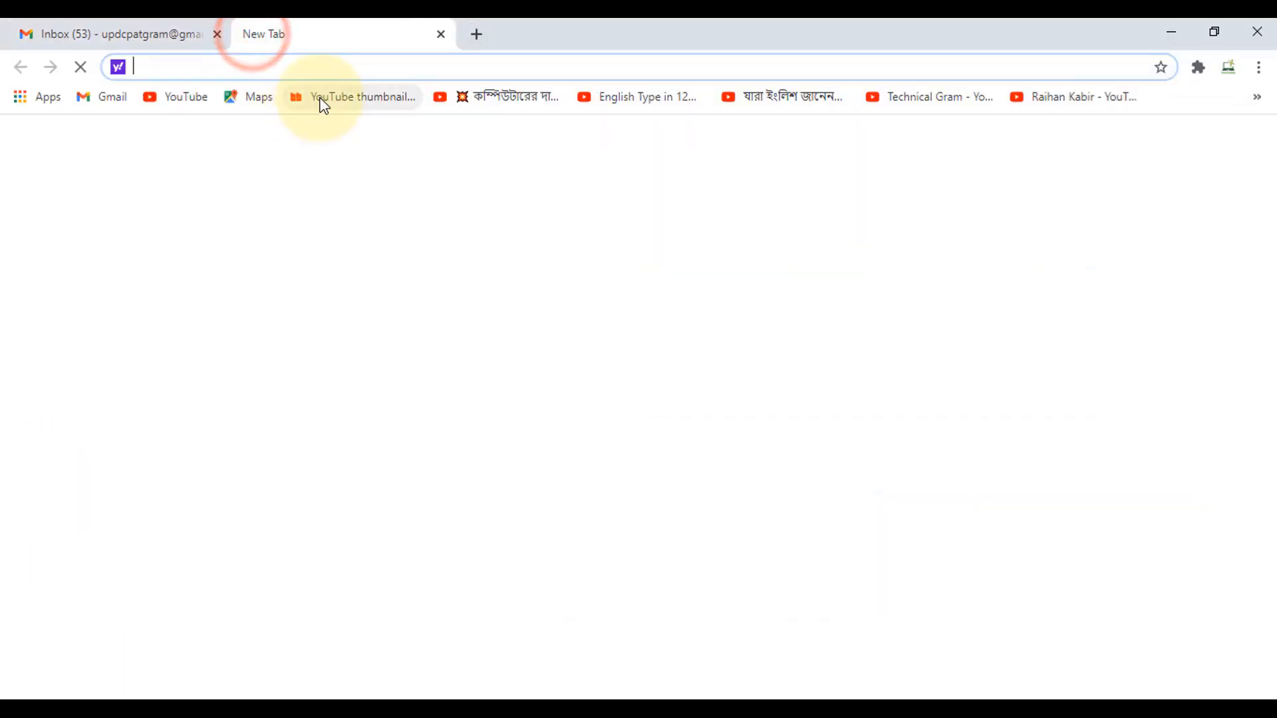
{"action": "type", "text": "goo"}
{"action": "key", "text": "Return"}
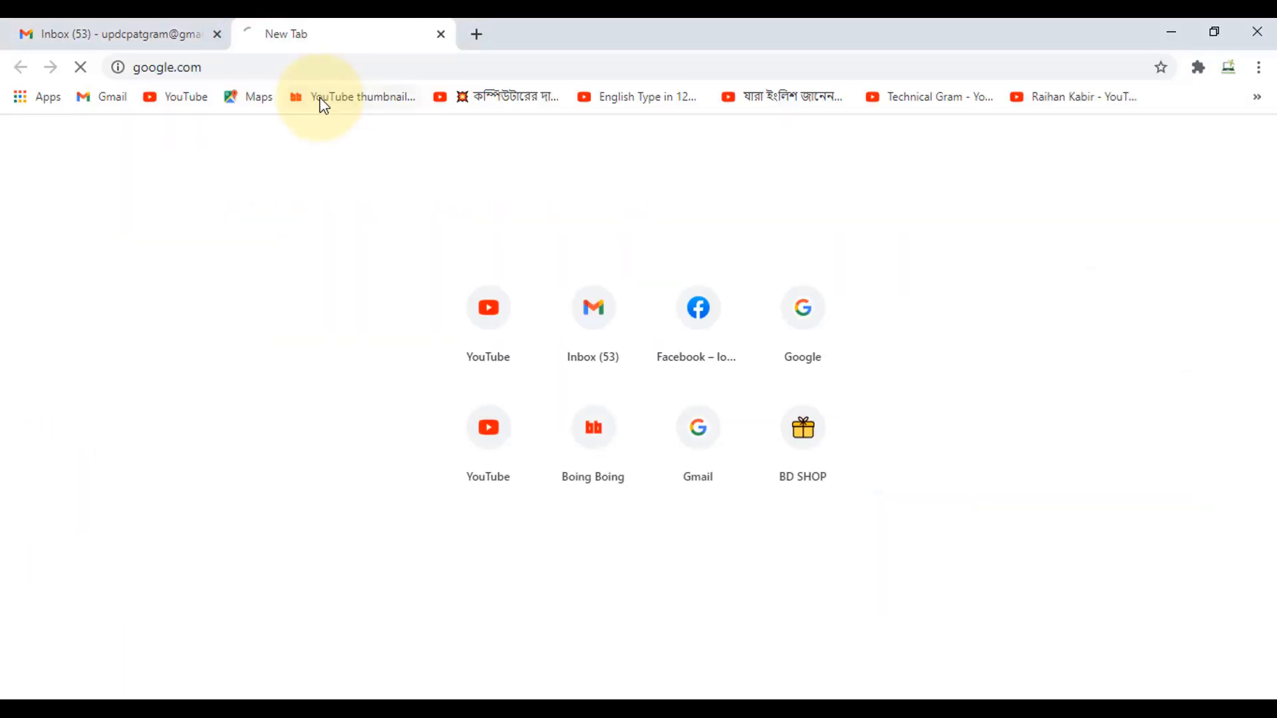
{"action": "type", "text": "google"}
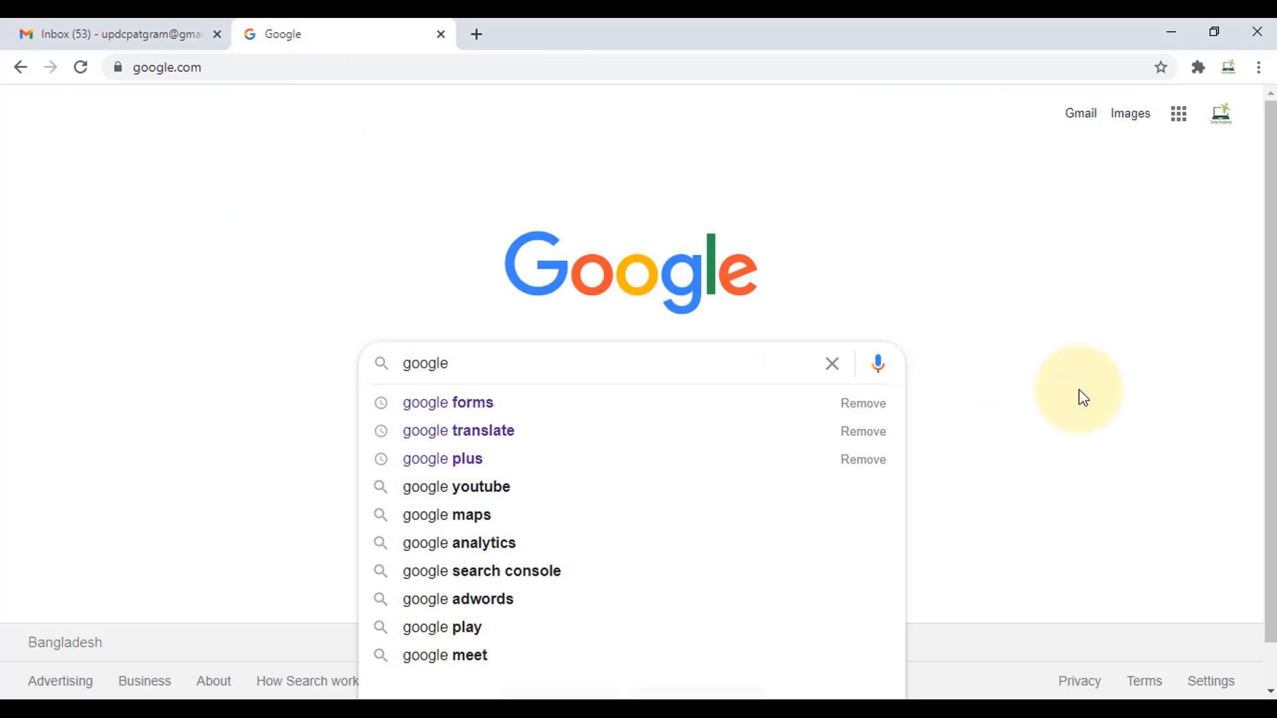
{"action": "key", "text": "Down"}
{"action": "key", "text": "Return"}
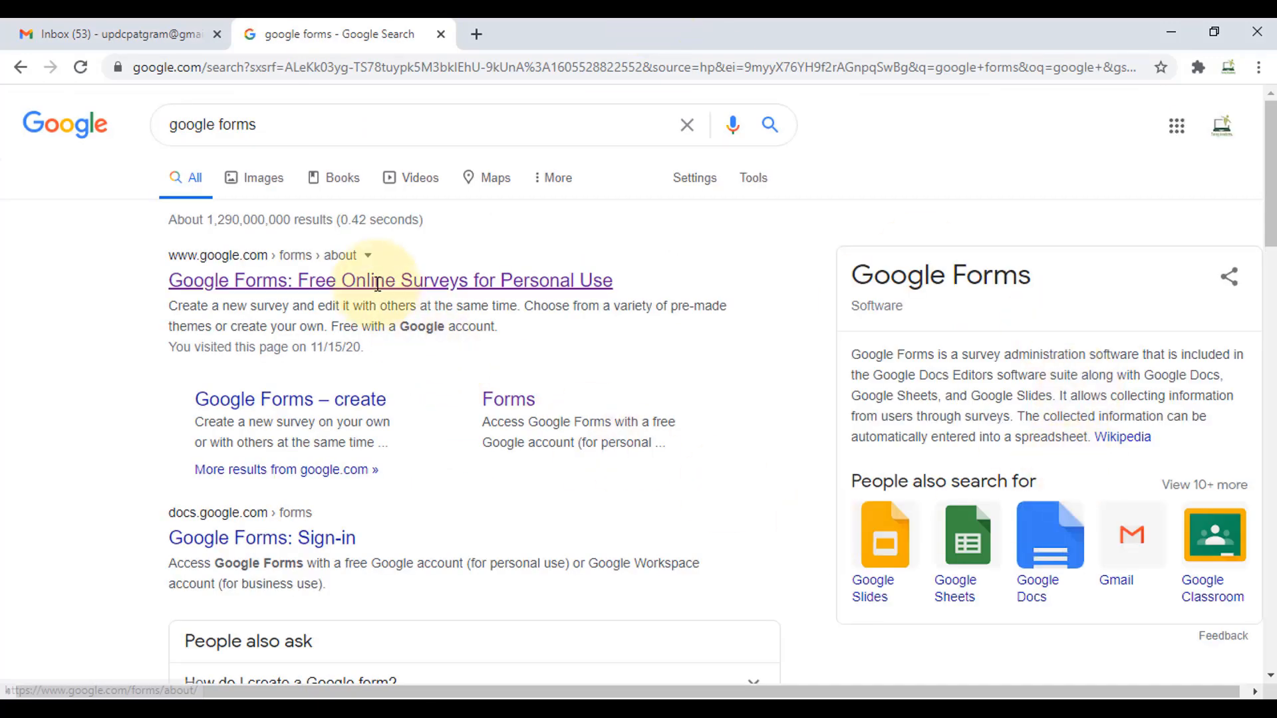
{"action": "left_click", "coordinate": [126, 34]}
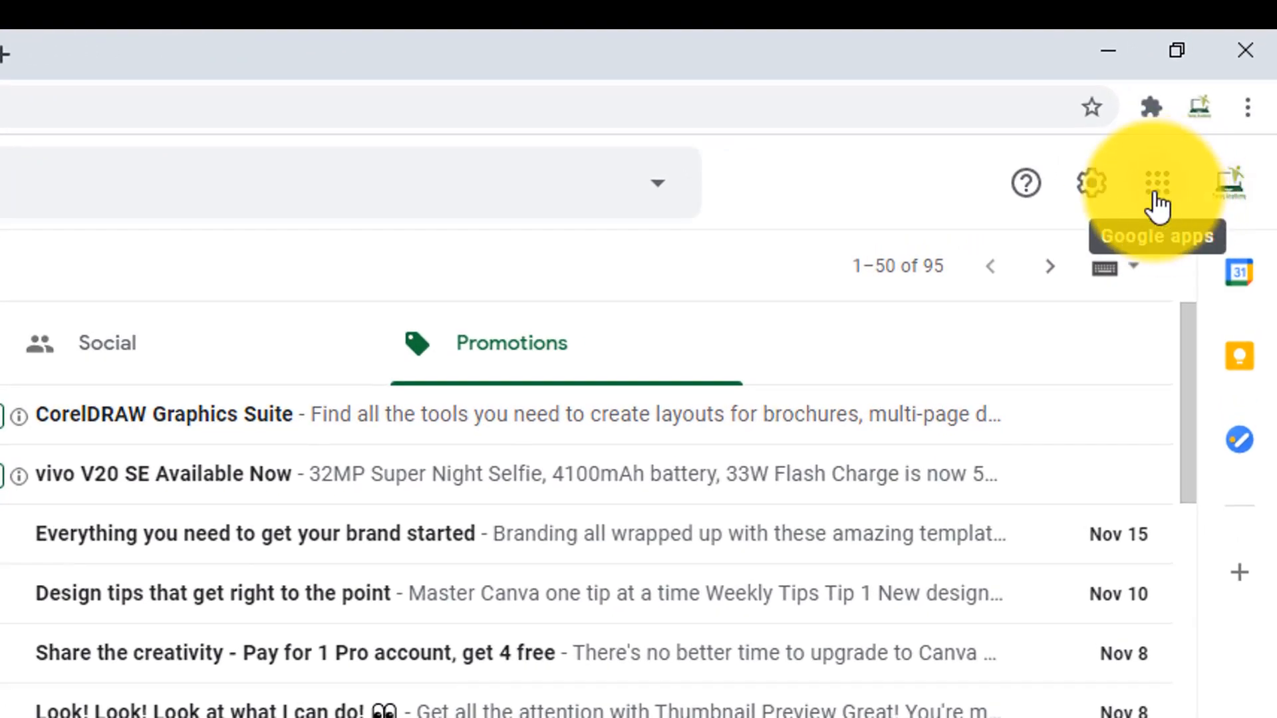
- Open Google Drive from the apps grid and create a blank Google Form from My Drive's menu
{"action": "left_click", "coordinate": [1156, 199]}
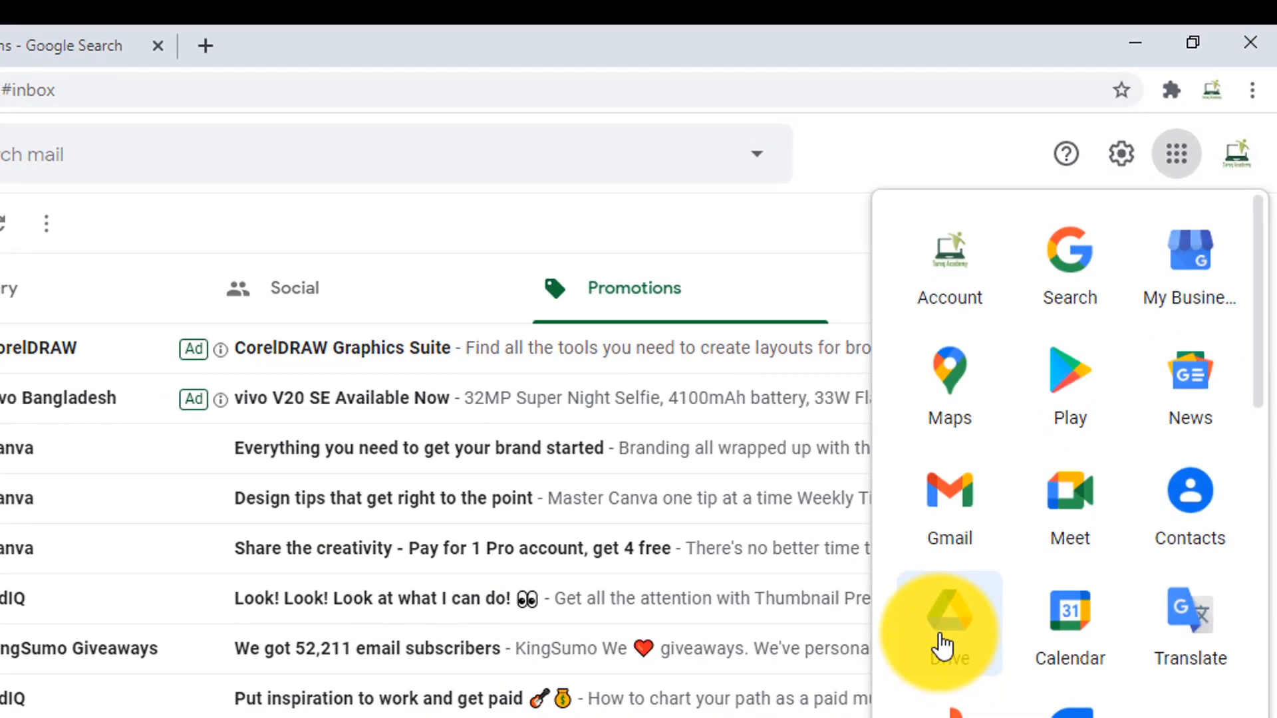
{"action": "scroll", "coordinate": [942, 645], "scroll_direction": "down", "scroll_amount": 2}
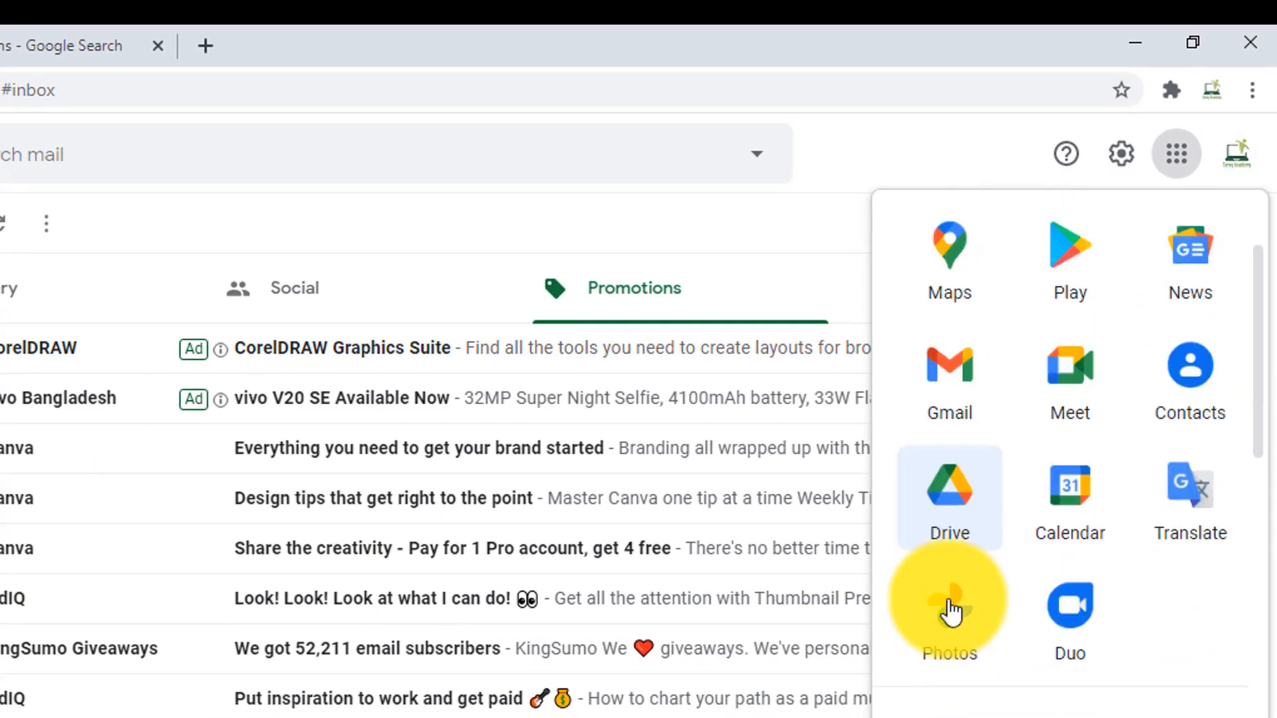
{"action": "left_click", "coordinate": [955, 509]}
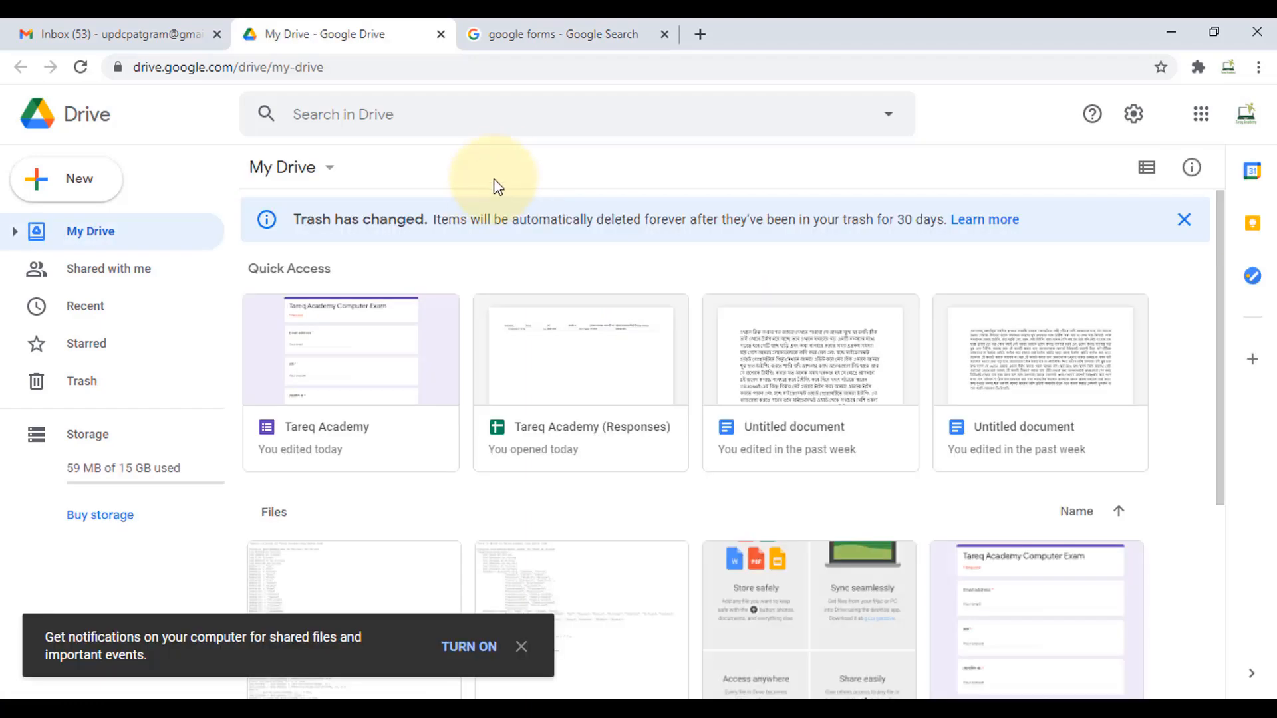
{"action": "left_click", "coordinate": [311, 176]}
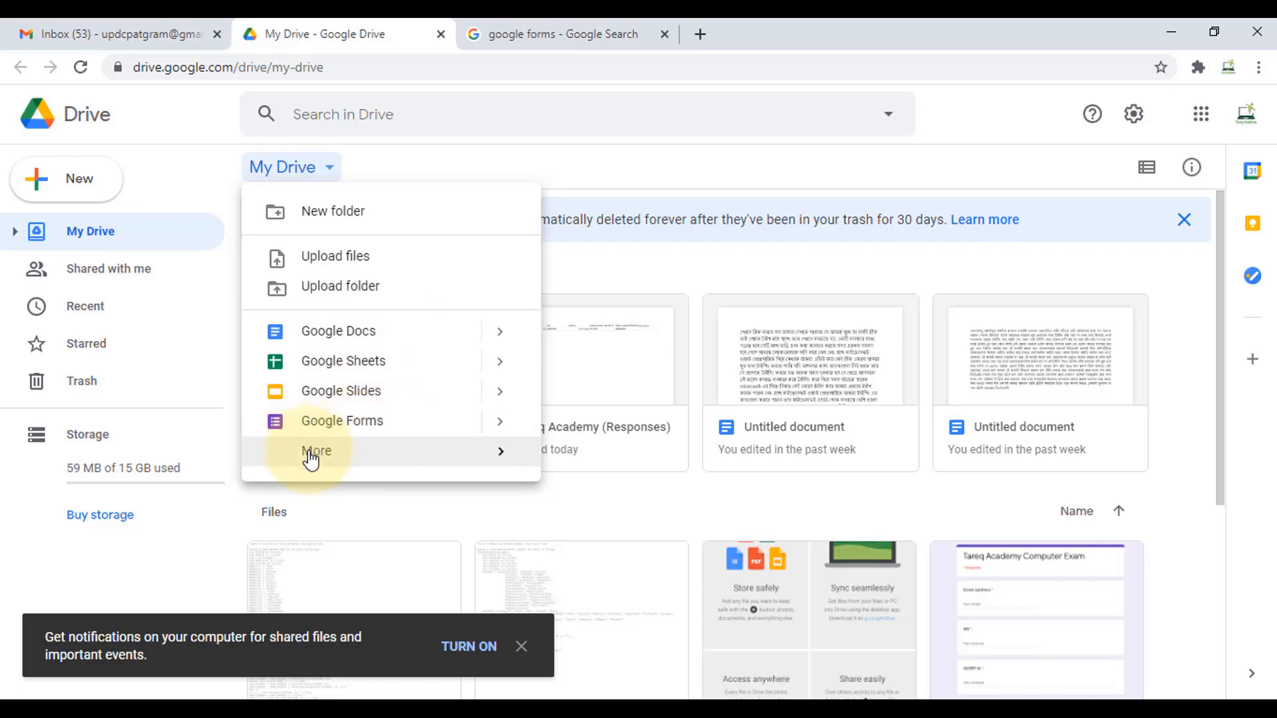
{"action": "mouse_move", "coordinate": [311, 459]}
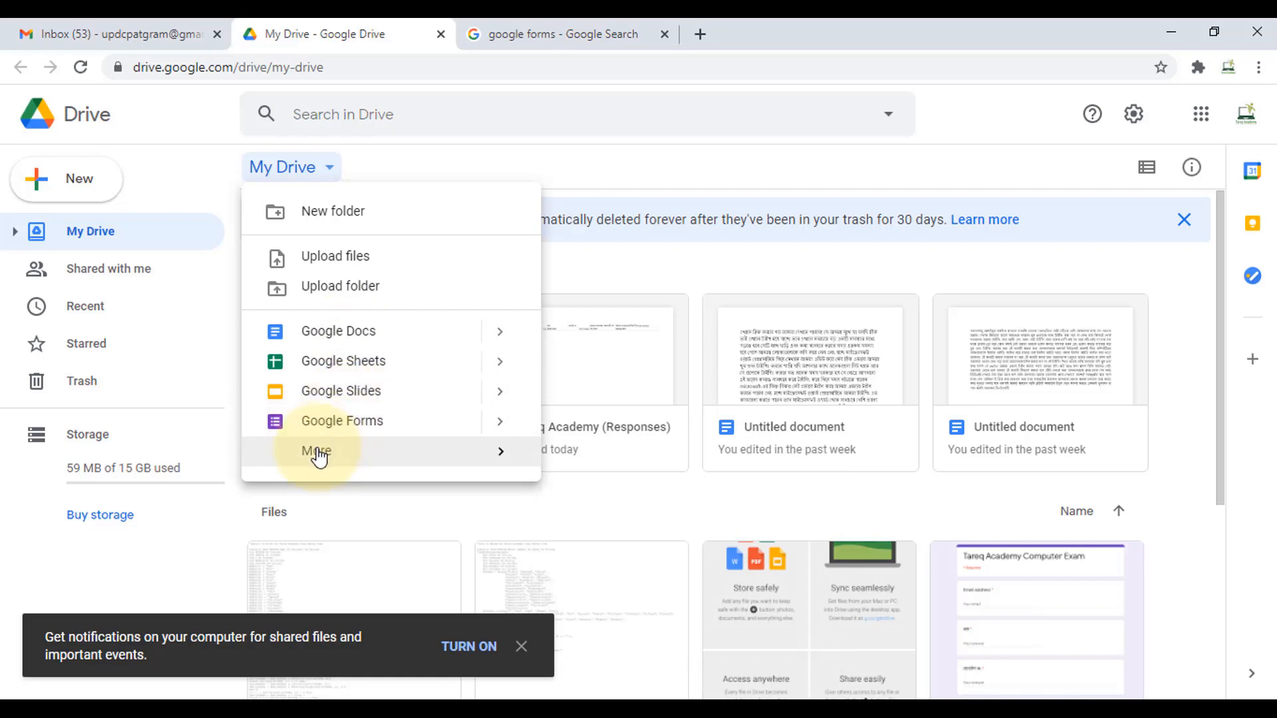
{"action": "left_click", "coordinate": [642, 496]}
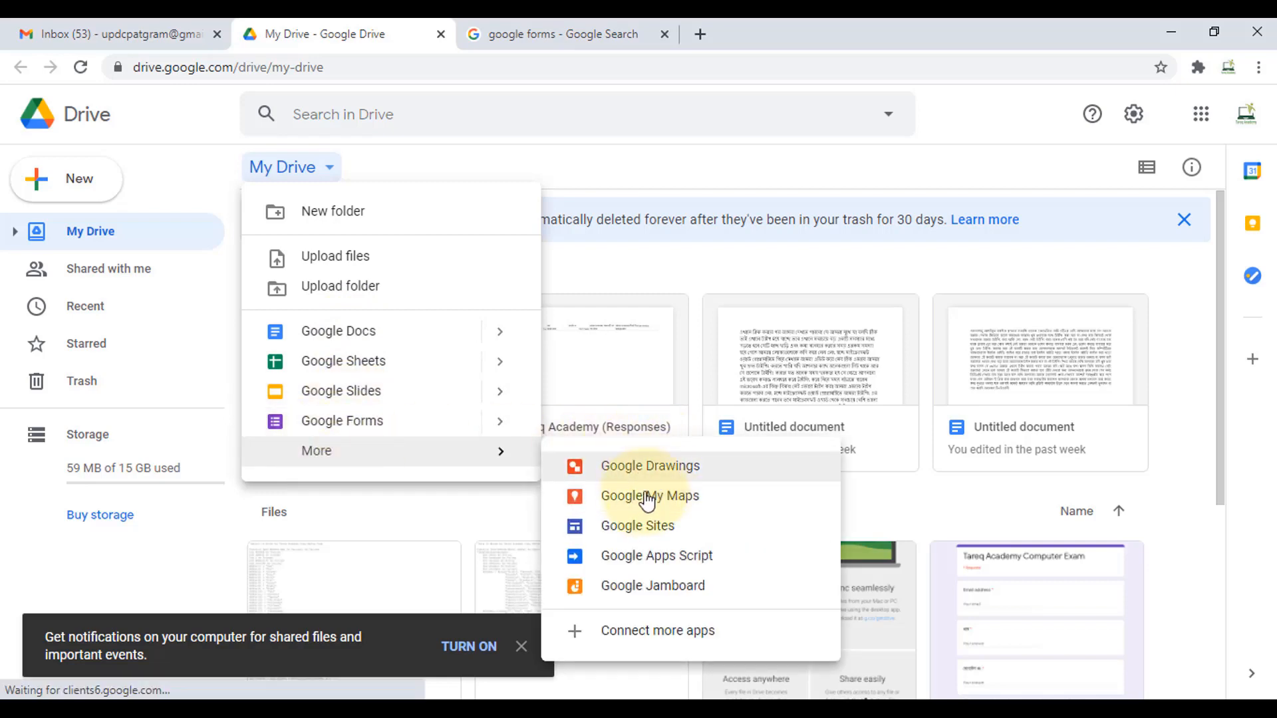
{"action": "left_click", "coordinate": [340, 423]}
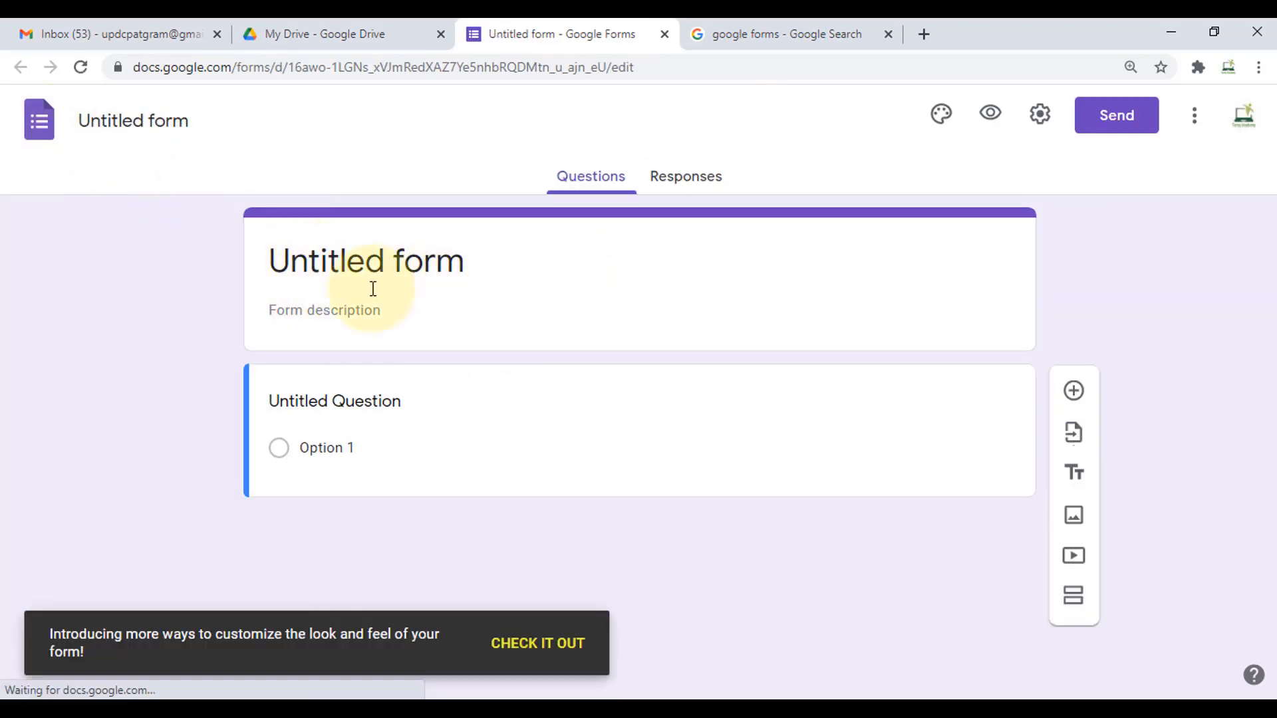
- Open the Google Forms home page from the search results and start a Blank form
{"action": "left_click", "coordinate": [810, 32]}
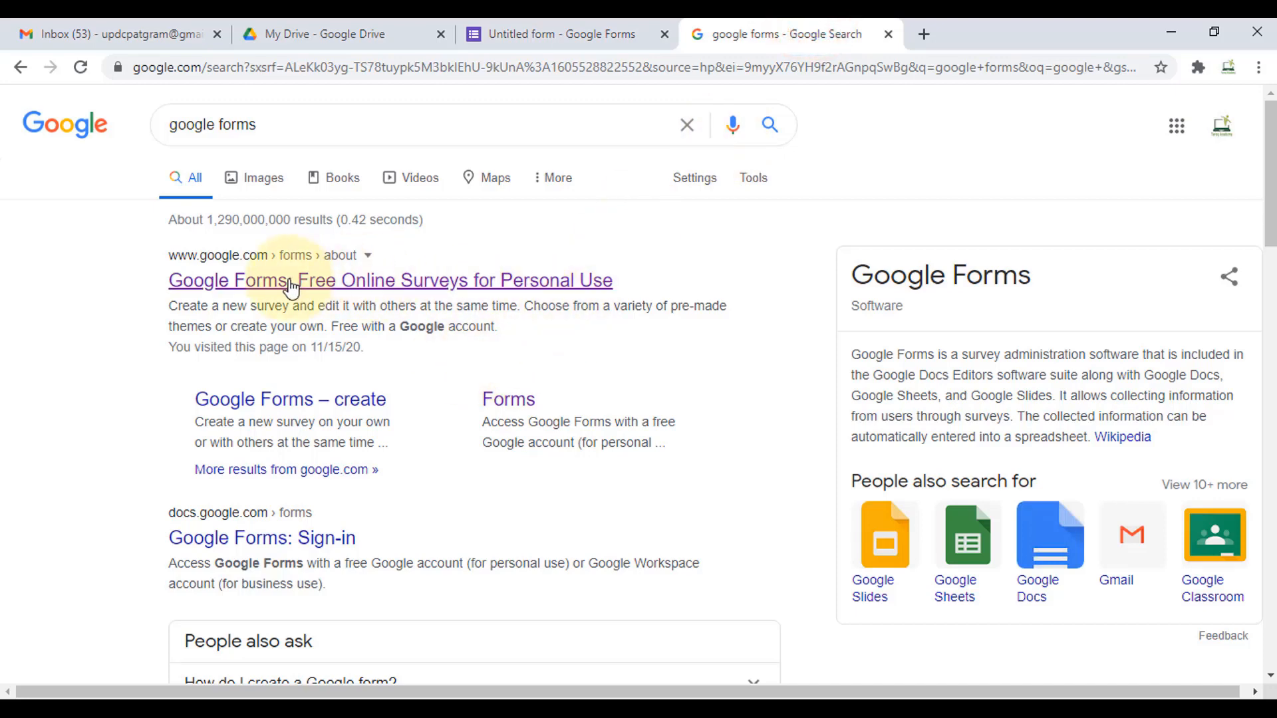
{"action": "left_click", "coordinate": [258, 291]}
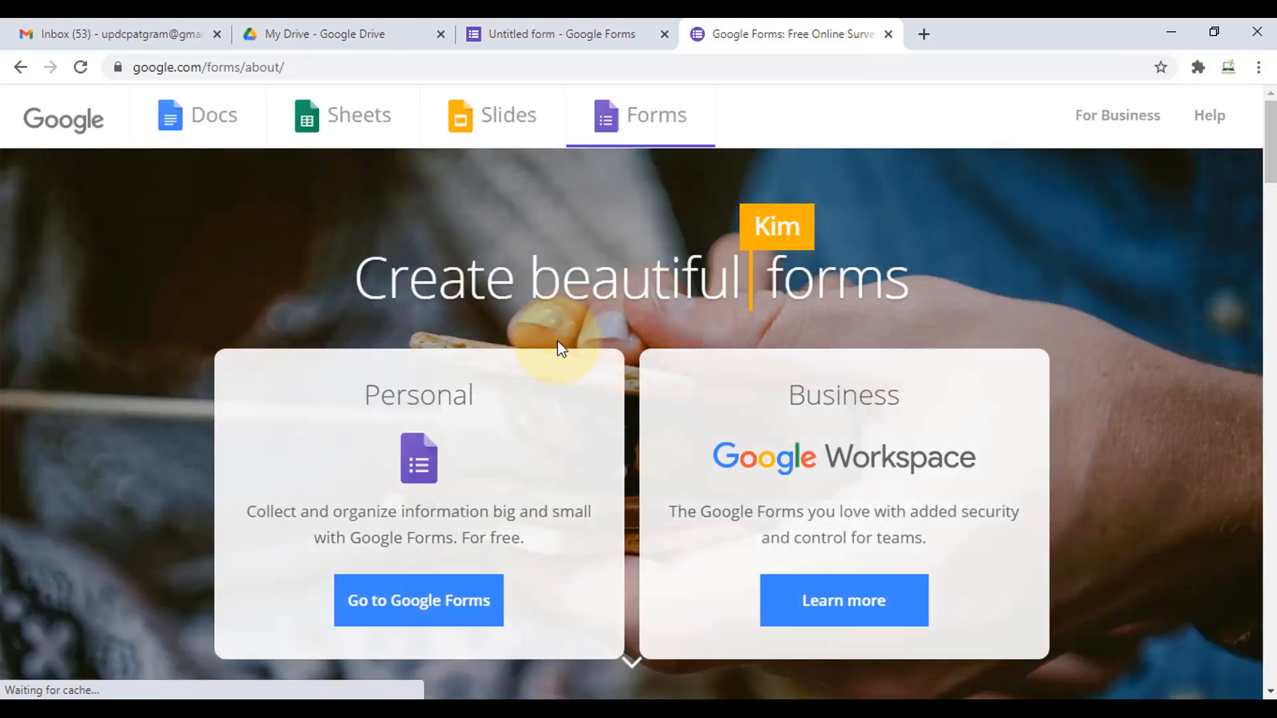
{"action": "scroll", "coordinate": [499, 422], "scroll_direction": "down", "scroll_amount": 1}
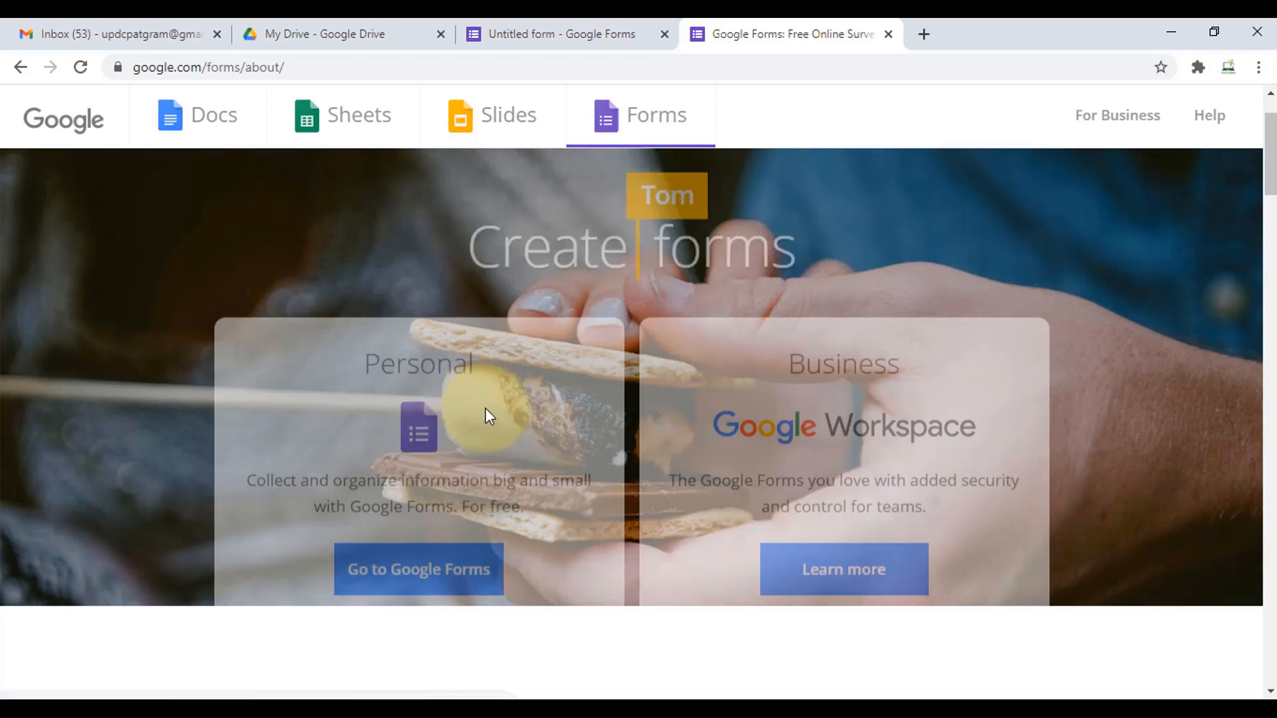
{"action": "scroll", "coordinate": [439, 532], "scroll_direction": "up", "scroll_amount": 1}
{"action": "left_click", "coordinate": [405, 604]}
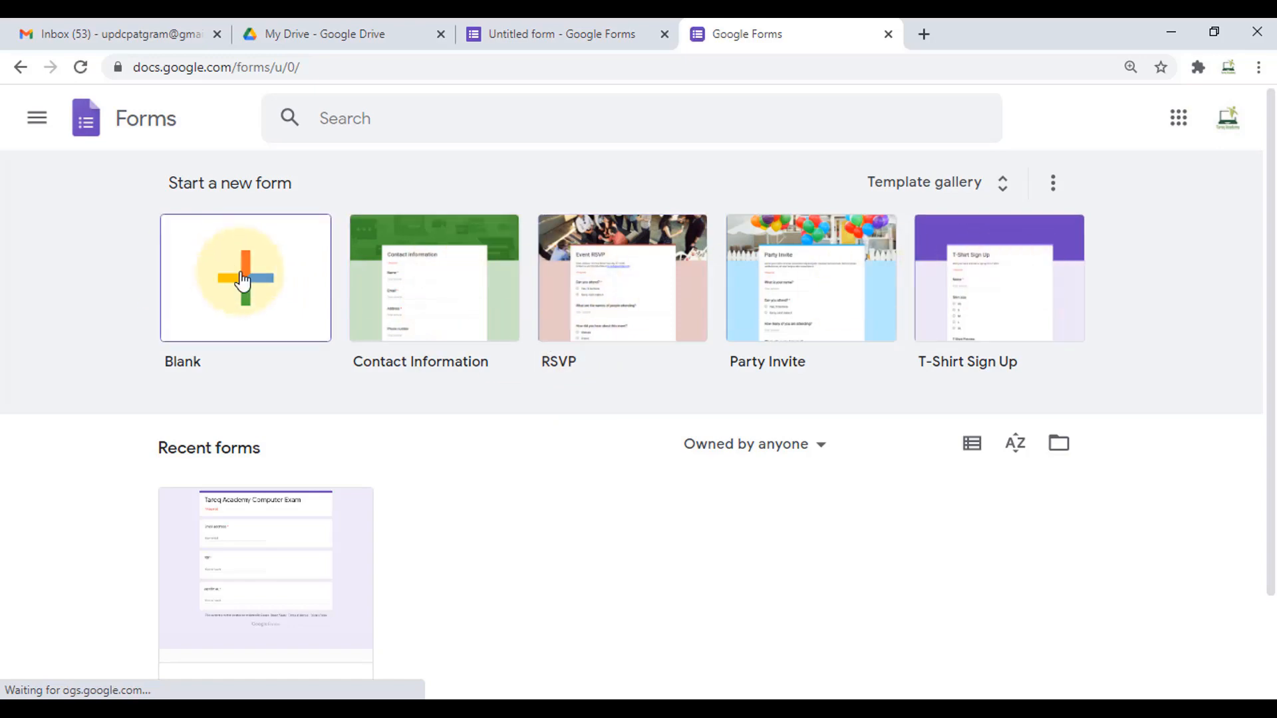
{"action": "left_click", "coordinate": [238, 293]}
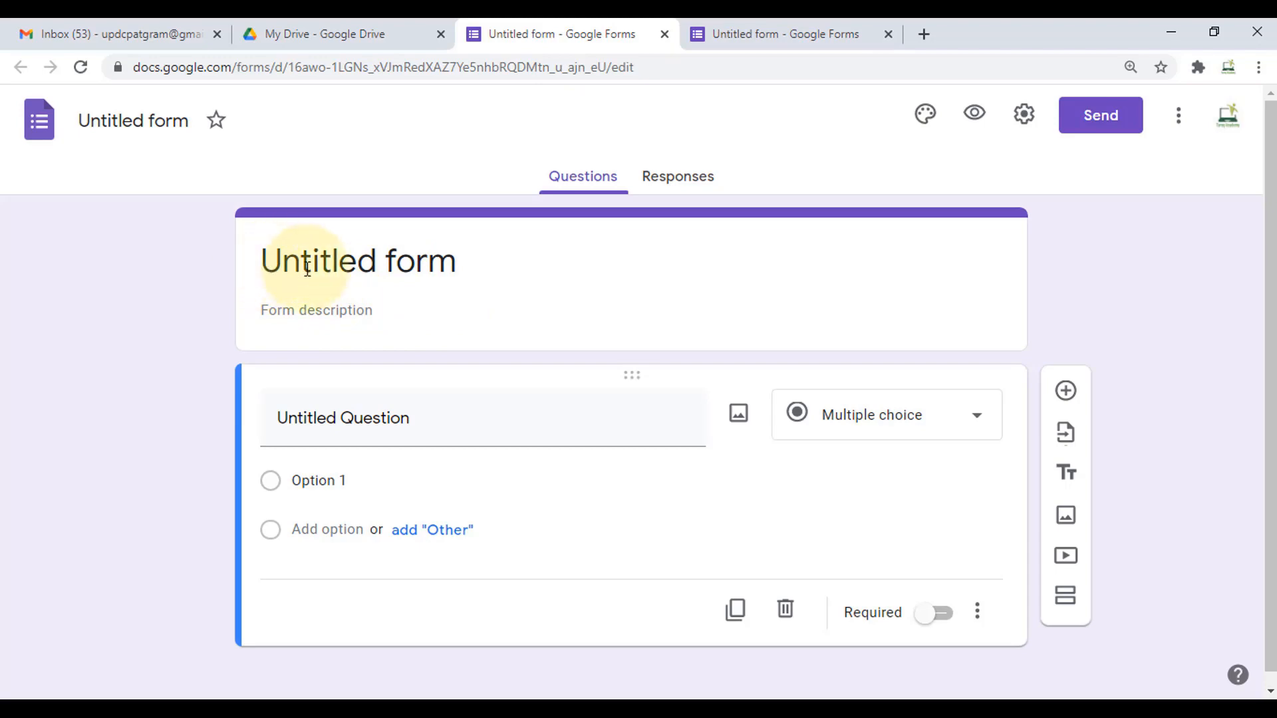
- Close the extra untitled form tab, keeping the Drive-created form open
{"action": "left_click", "coordinate": [759, 30]}
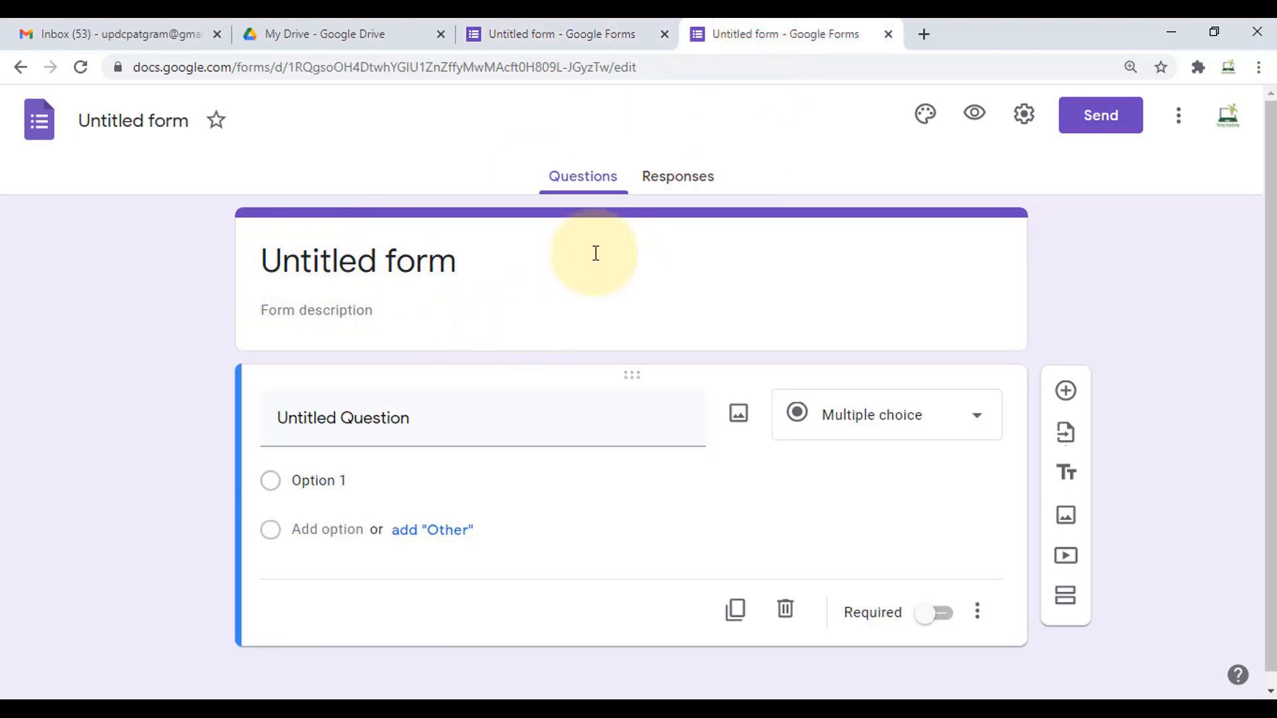
{"action": "left_click", "coordinate": [558, 28]}
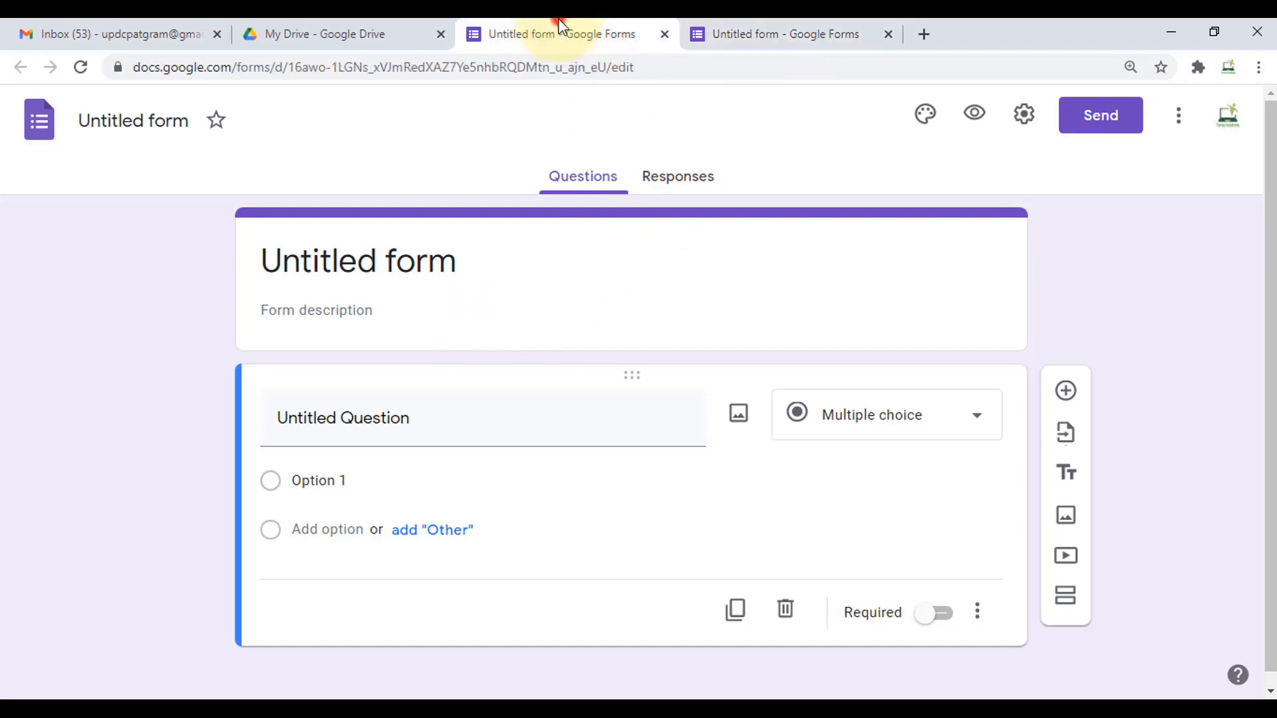
{"action": "left_click", "coordinate": [889, 34]}
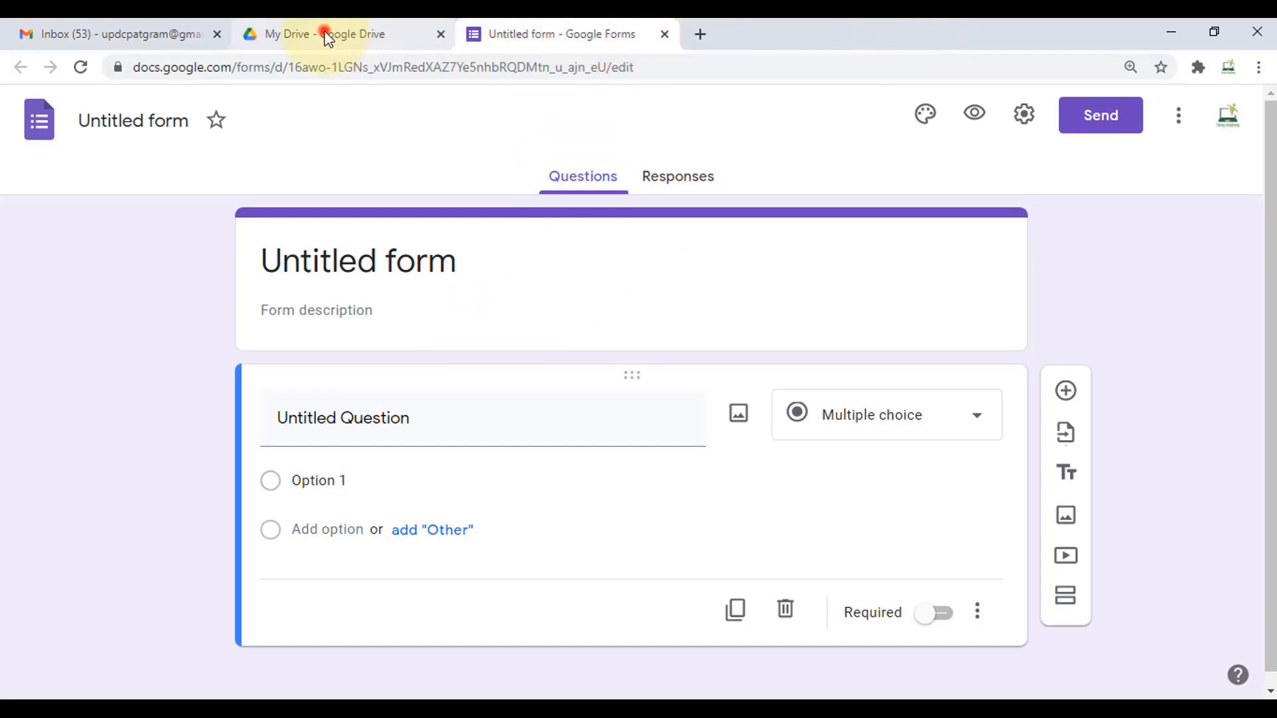
{"action": "left_click", "coordinate": [327, 38]}
{"action": "left_click", "coordinate": [572, 23]}
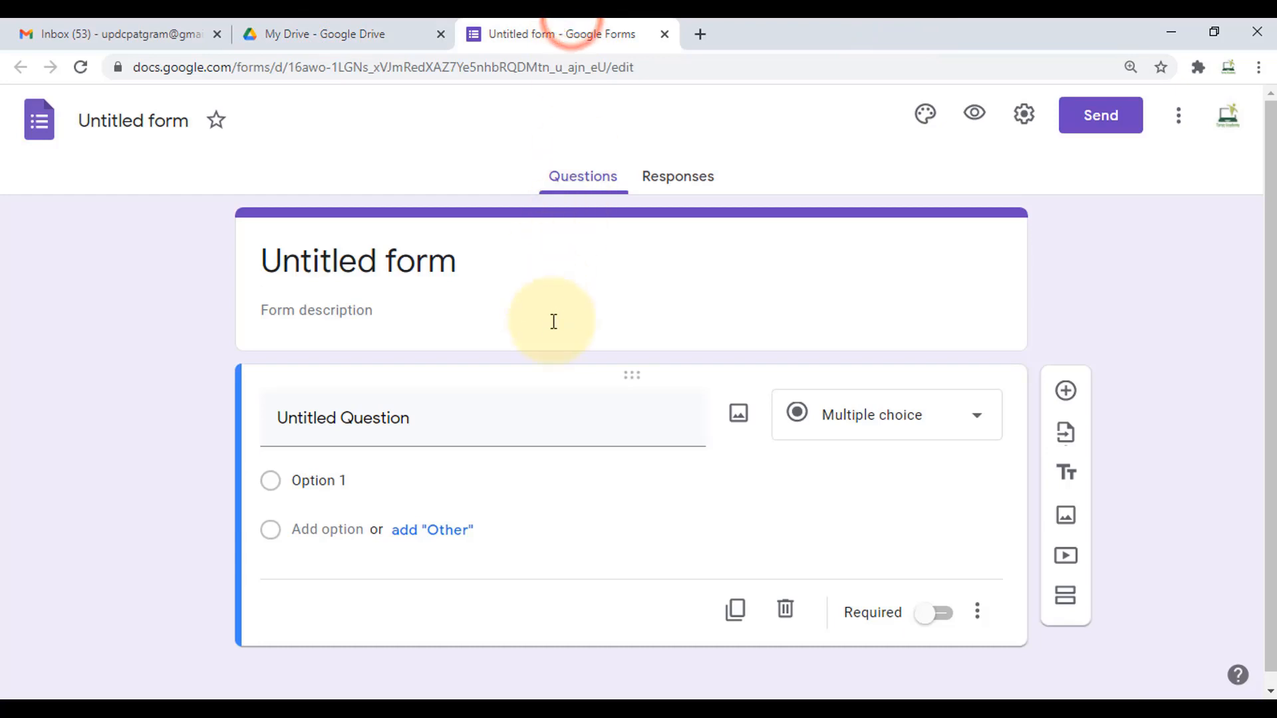
- Rename the form file to 'Tareq Academy'
{"action": "left_click", "coordinate": [134, 119]}
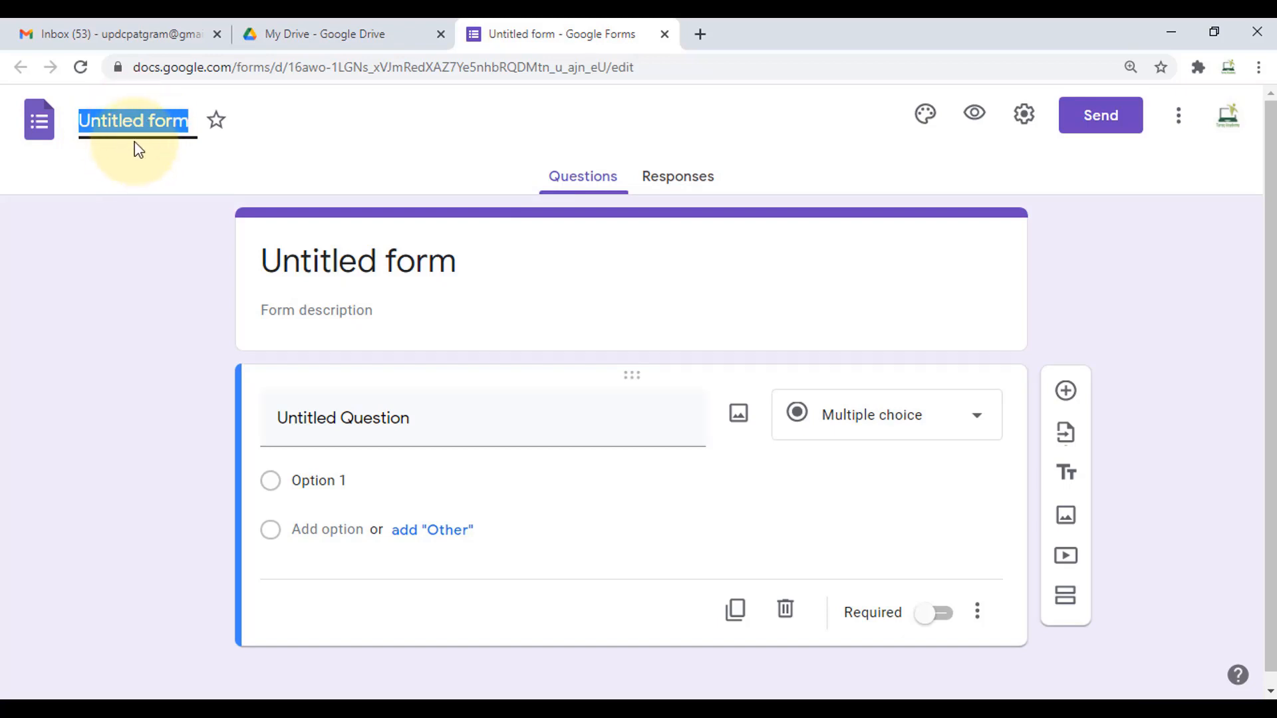
{"action": "type", "text": "Tareq Academy"}
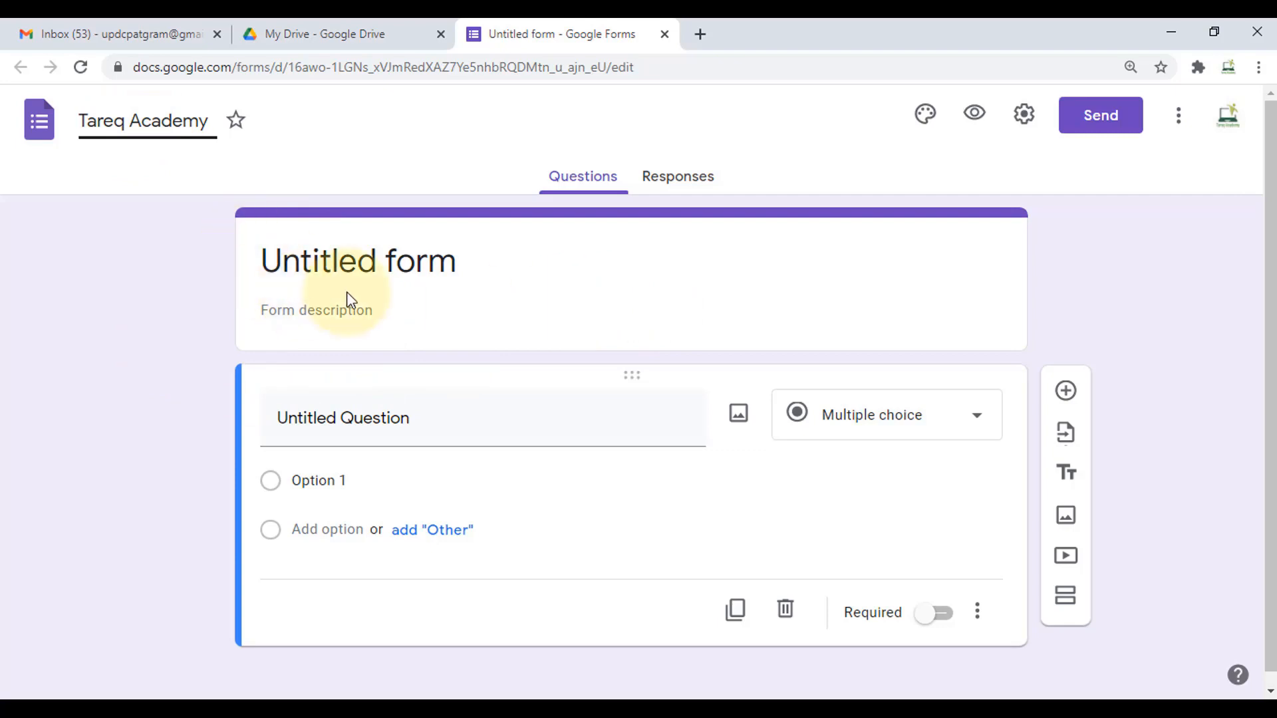
{"action": "left_click", "coordinate": [595, 296]}
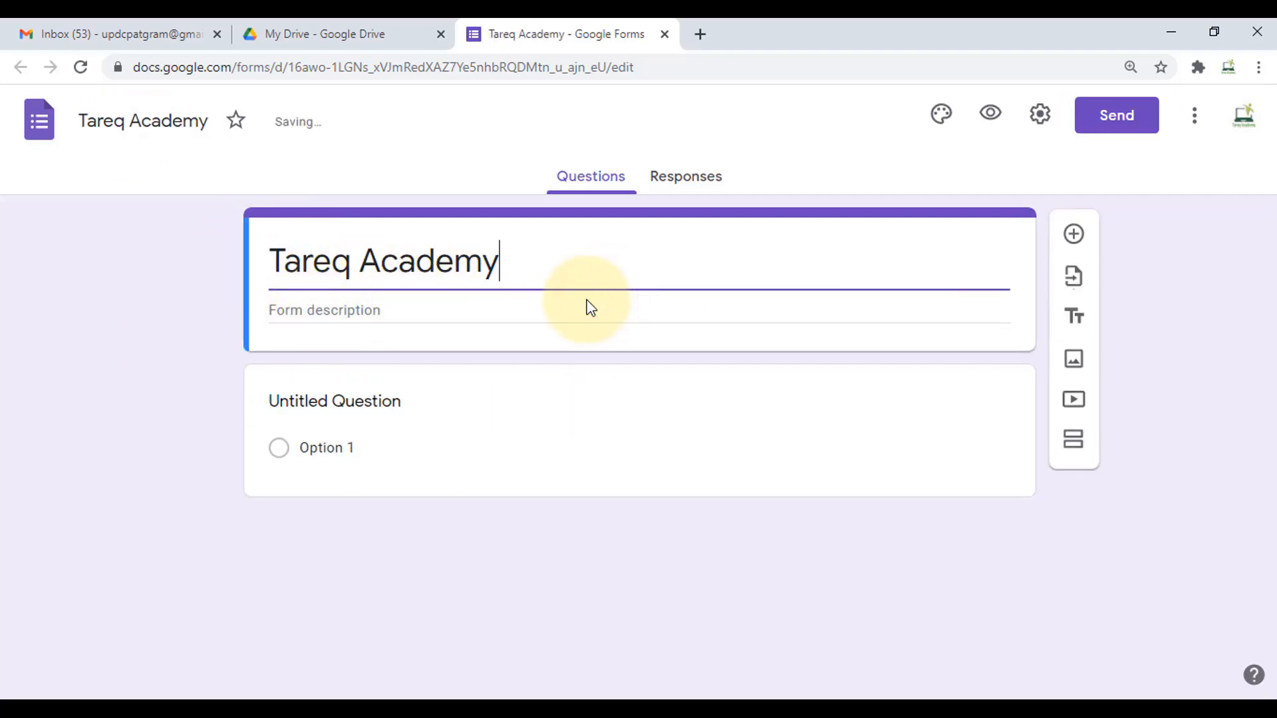
{"action": "left_click", "coordinate": [130, 325]}
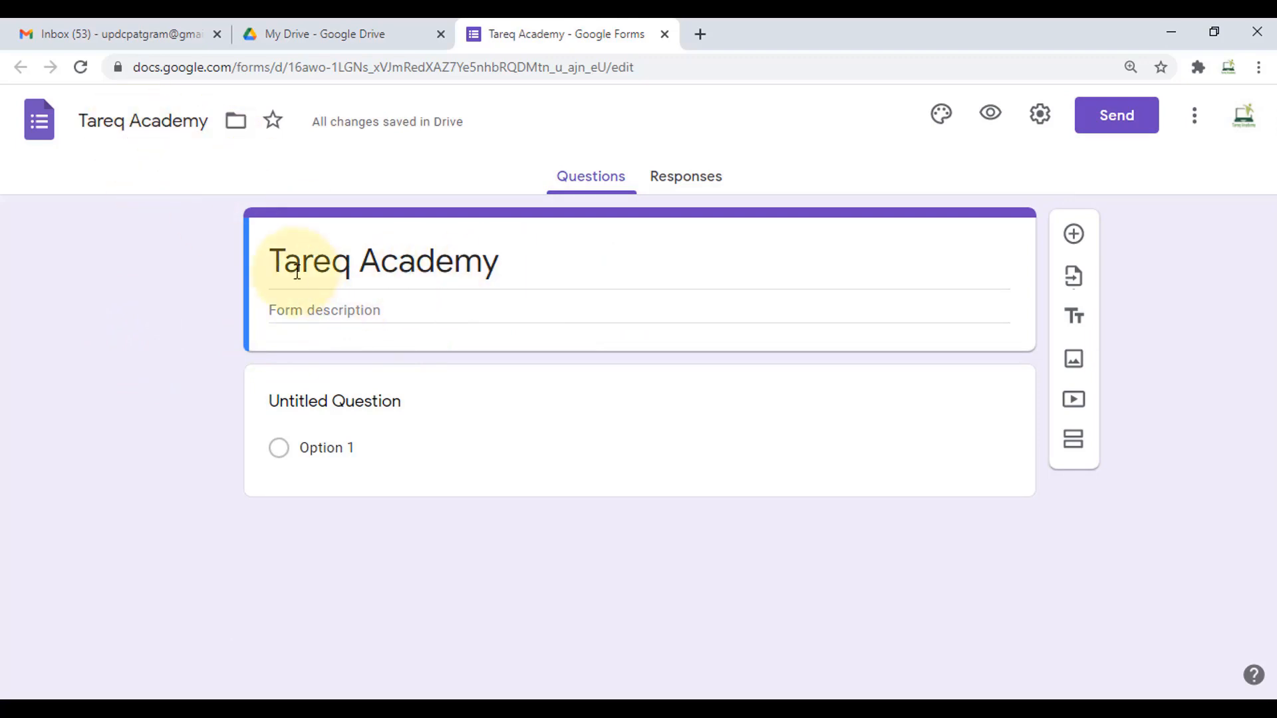
{"action": "triple_click", "coordinate": [521, 273]}
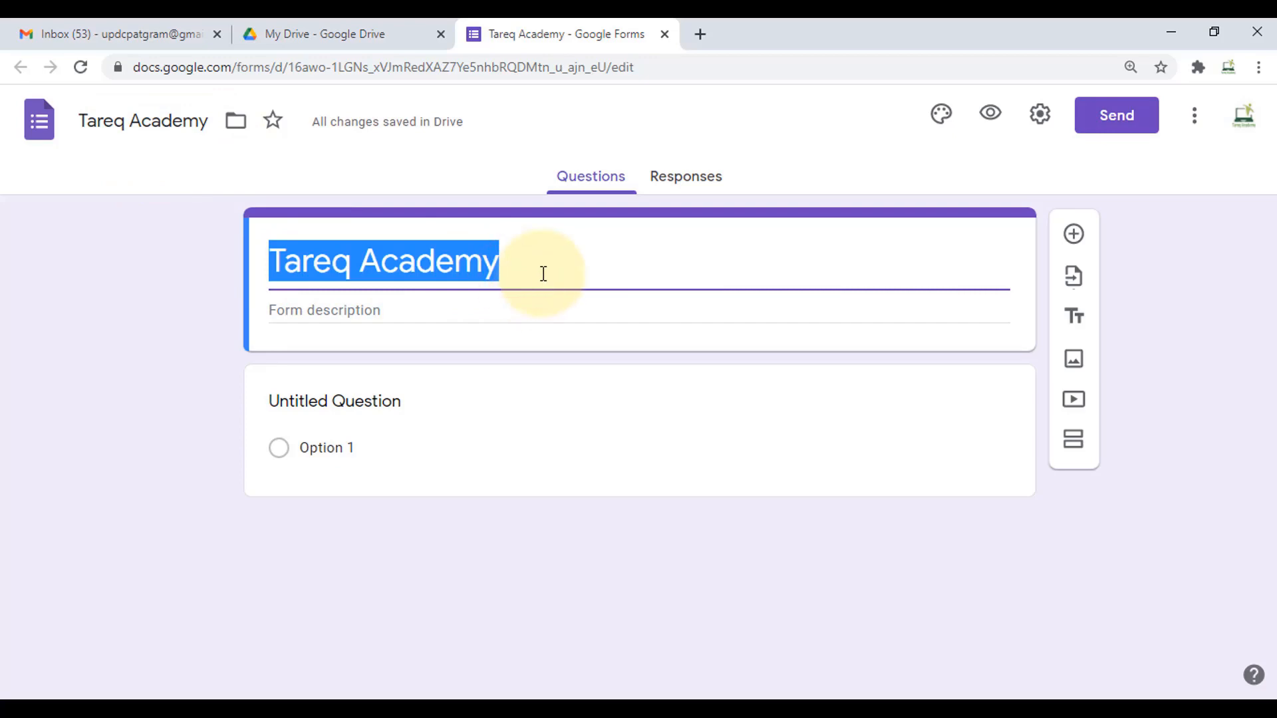
{"action": "left_click", "coordinate": [543, 274]}
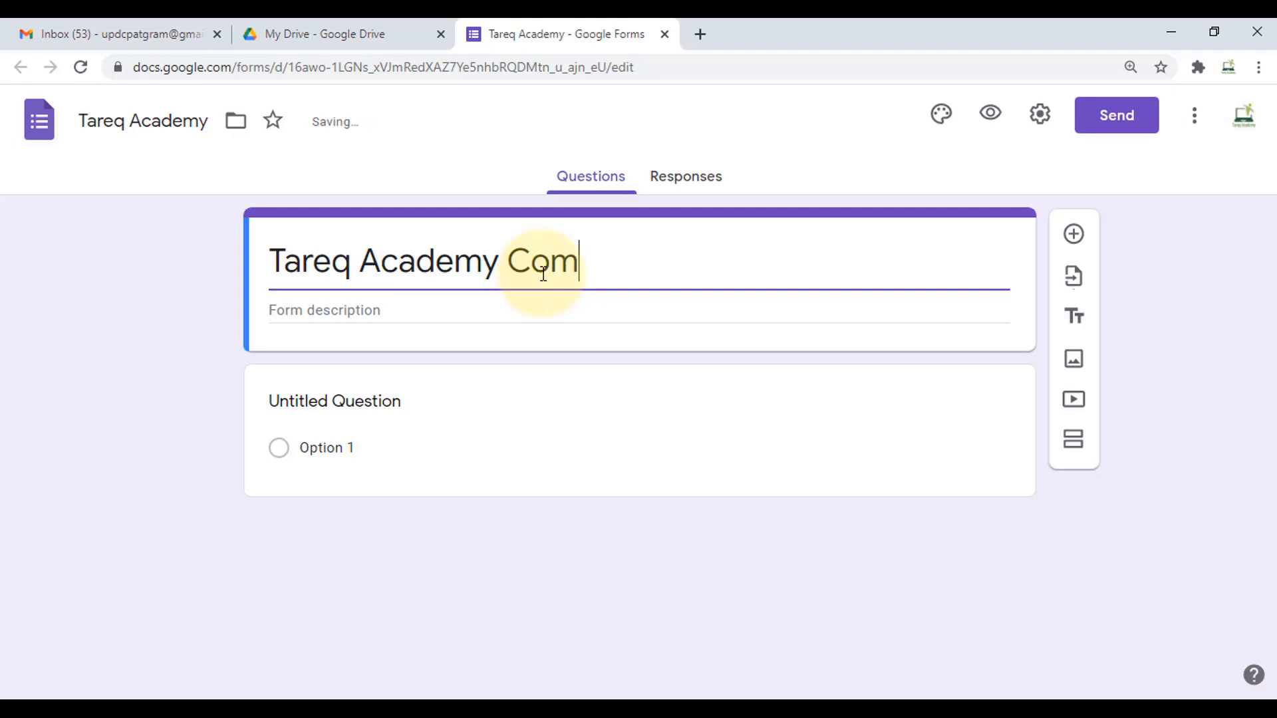
{"action": "type", "text": "Computer Exam"}
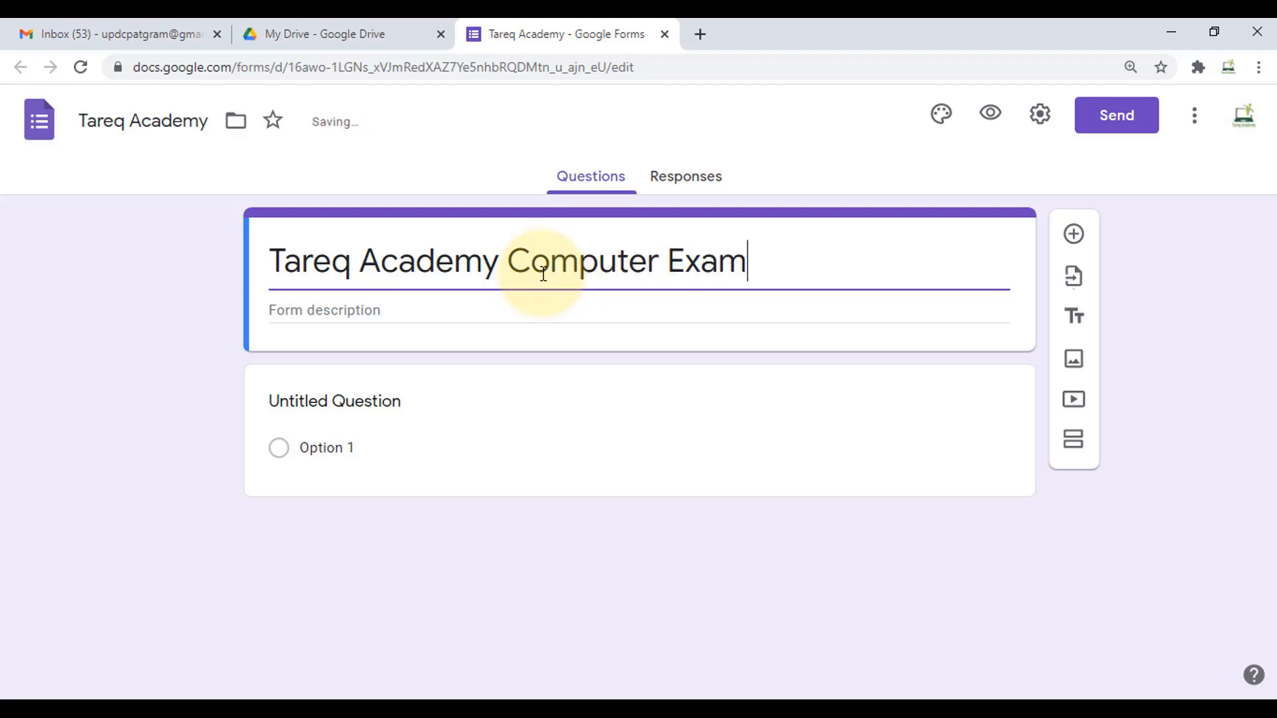
{"action": "left_click", "coordinate": [89, 337]}
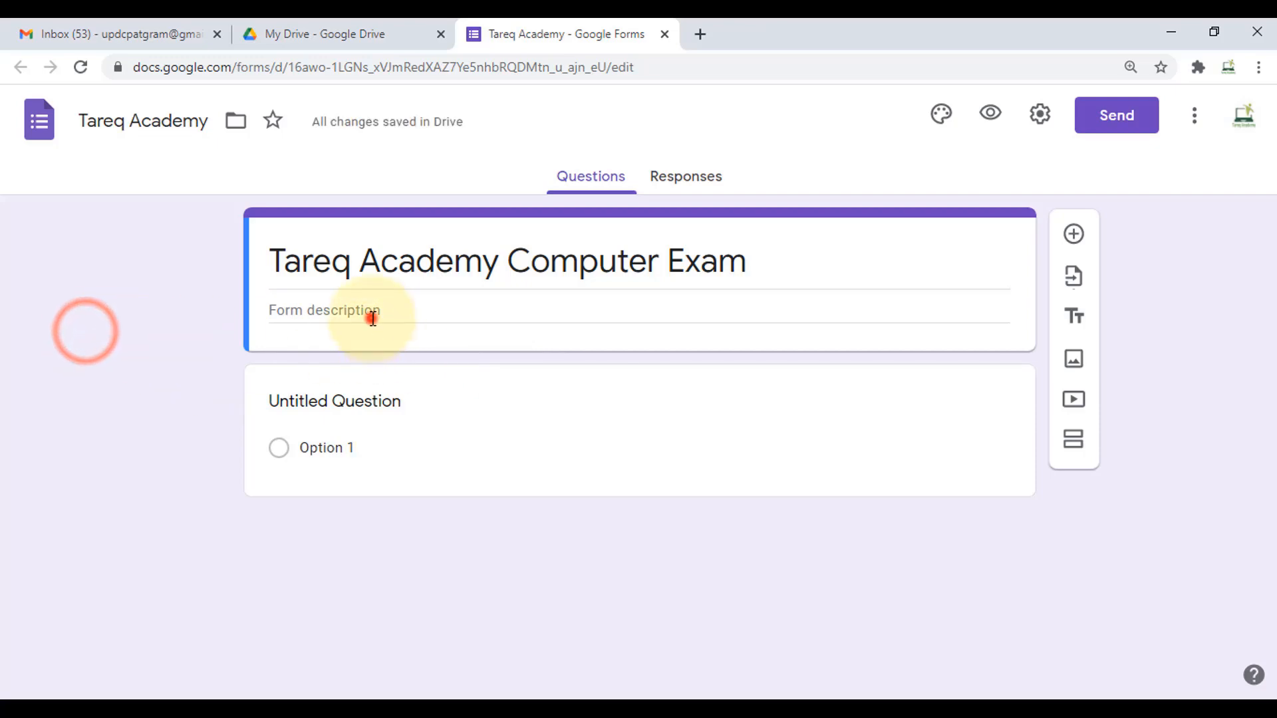
{"action": "left_click", "coordinate": [370, 318]}
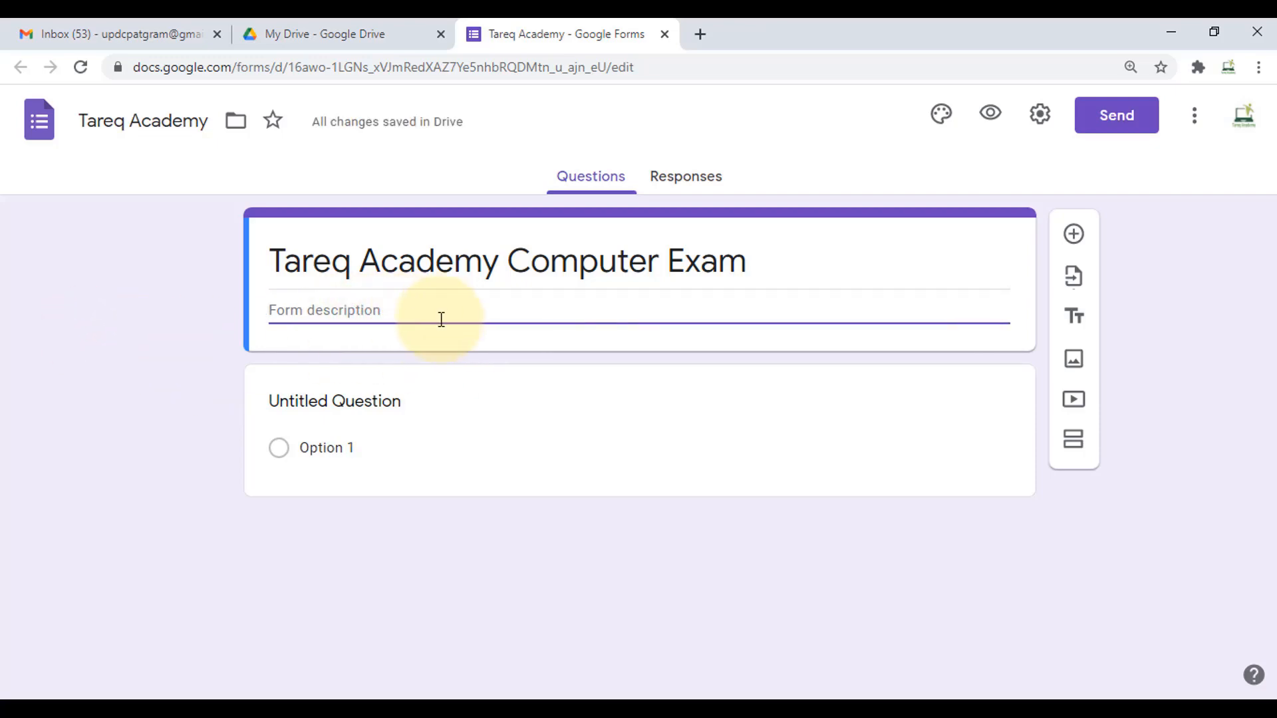
{"action": "left_click", "coordinate": [696, 180]}
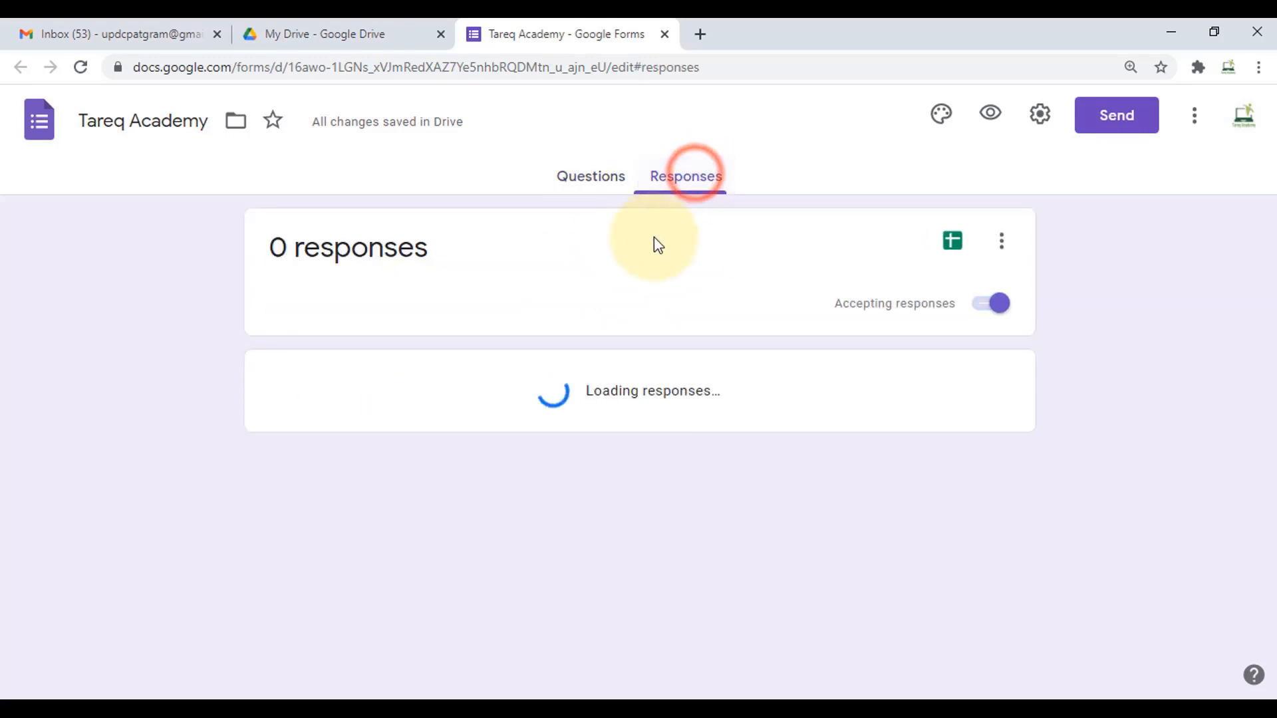
{"action": "left_click", "coordinate": [600, 178]}
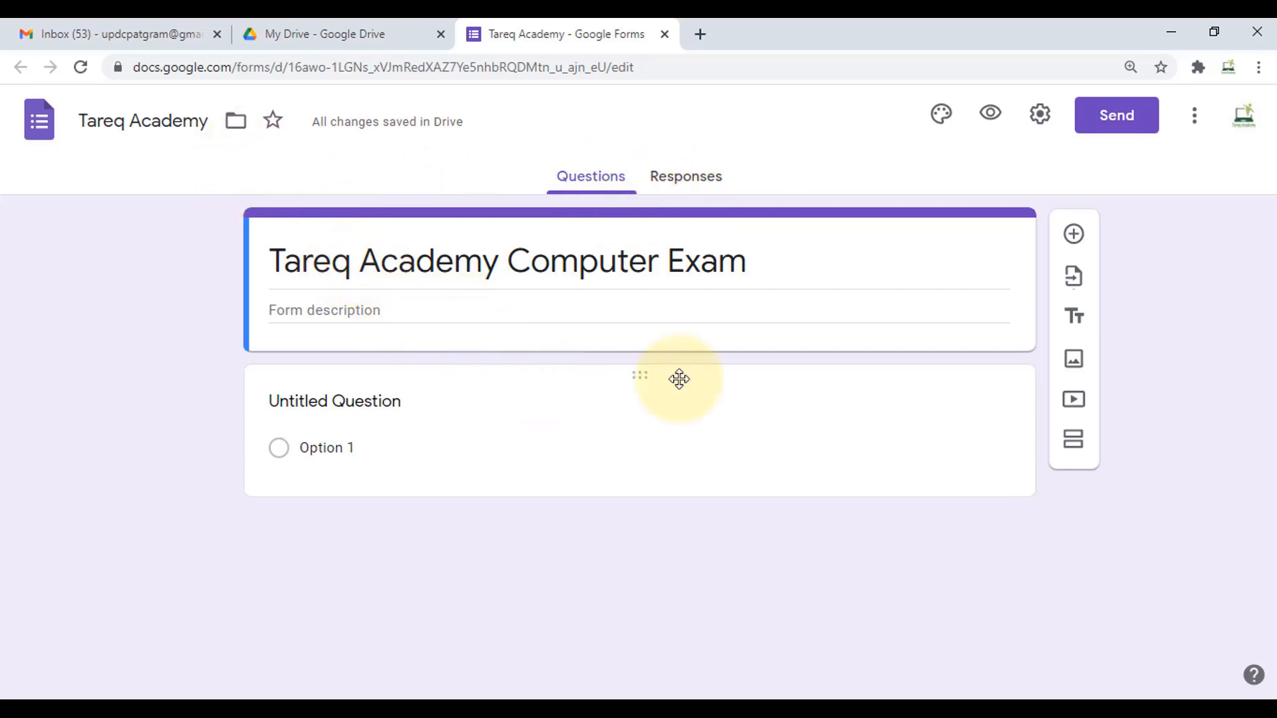
- Add a short-answer question 'নাম' below the exam title and mark it Required
{"action": "left_click", "coordinate": [1074, 235]}
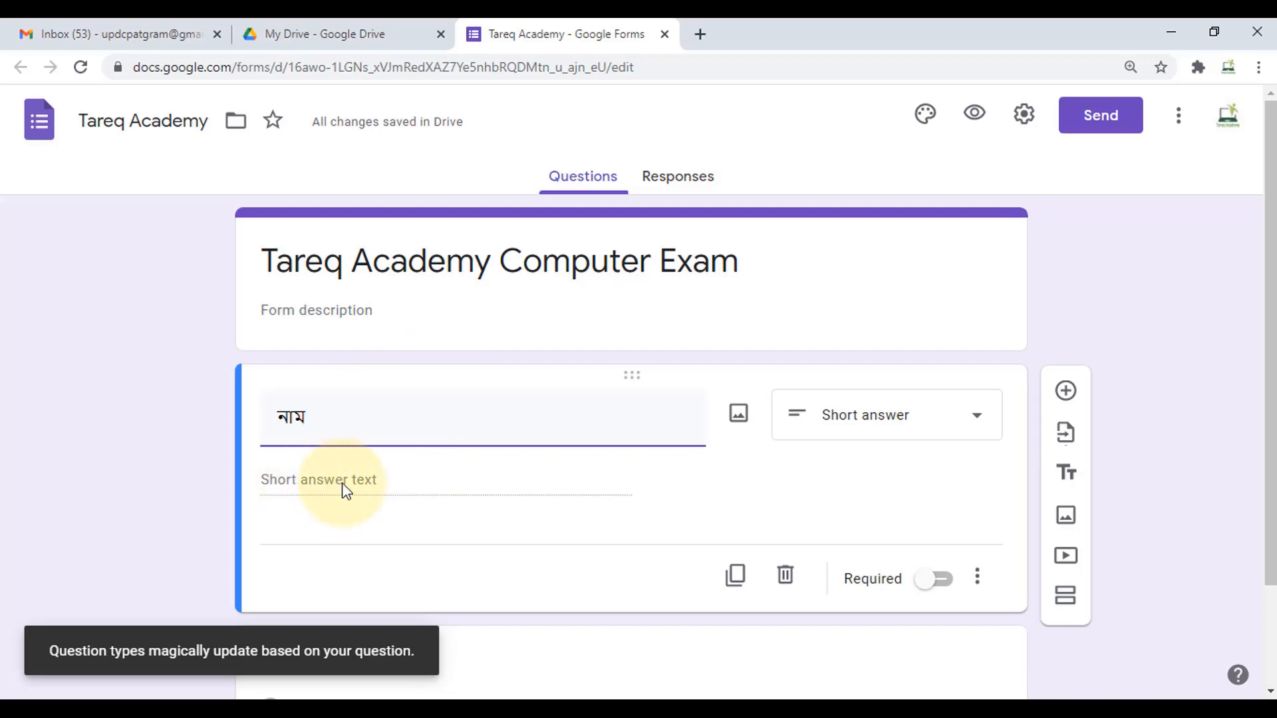
{"action": "scroll", "coordinate": [393, 484], "scroll_direction": "down", "scroll_amount": 2}
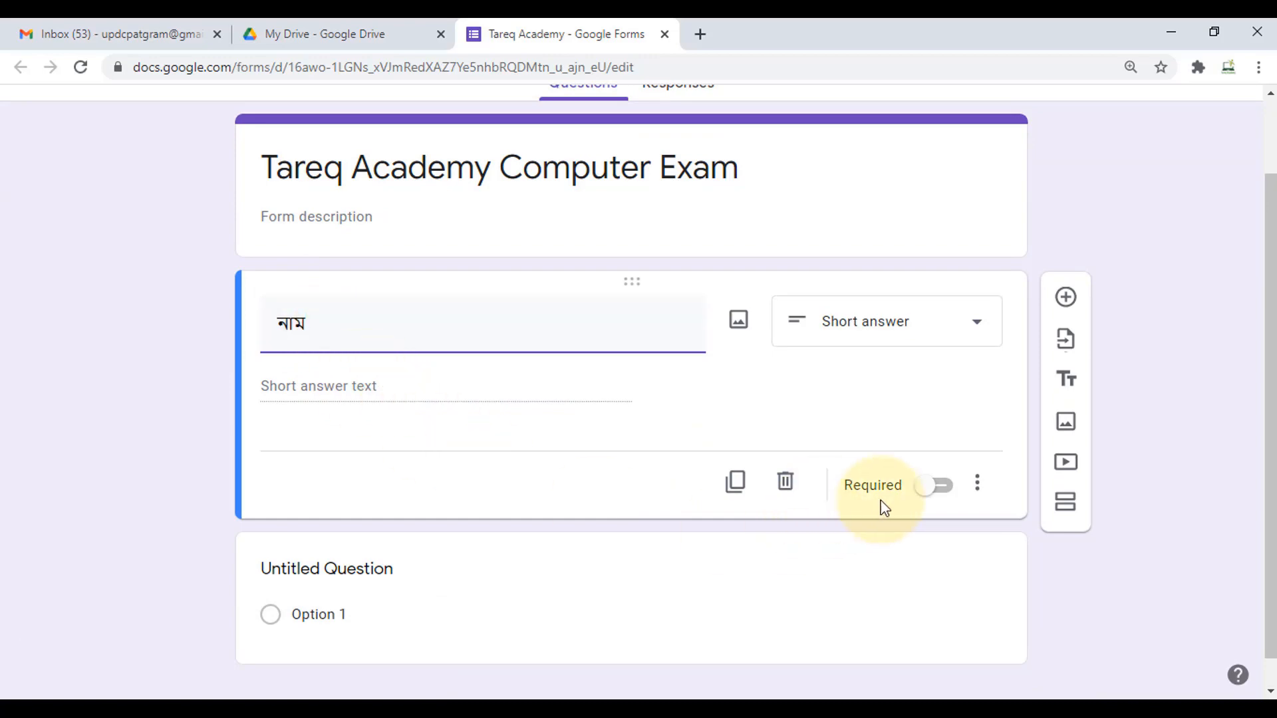
{"action": "left_click", "coordinate": [948, 490]}
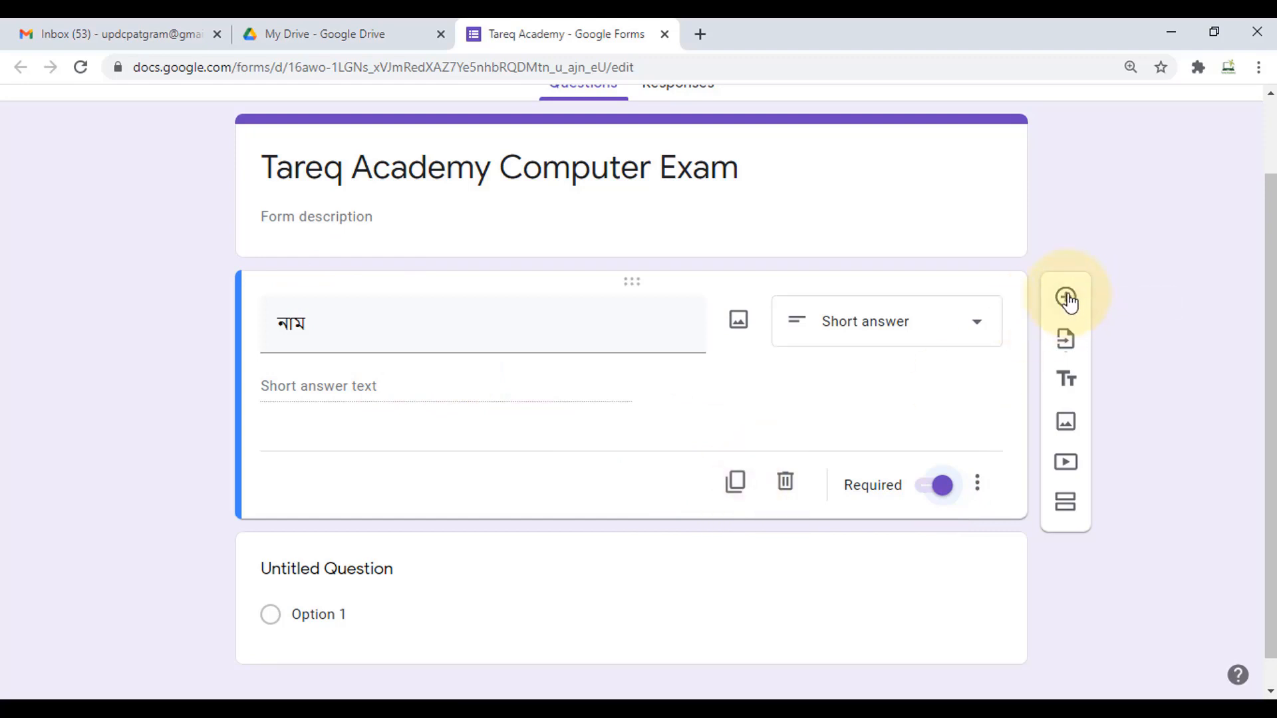
- Duplicate the নাম question twice, retitling the copies 'ই-মেইল' and 'মোবাইল'
{"action": "left_click", "coordinate": [734, 484]}
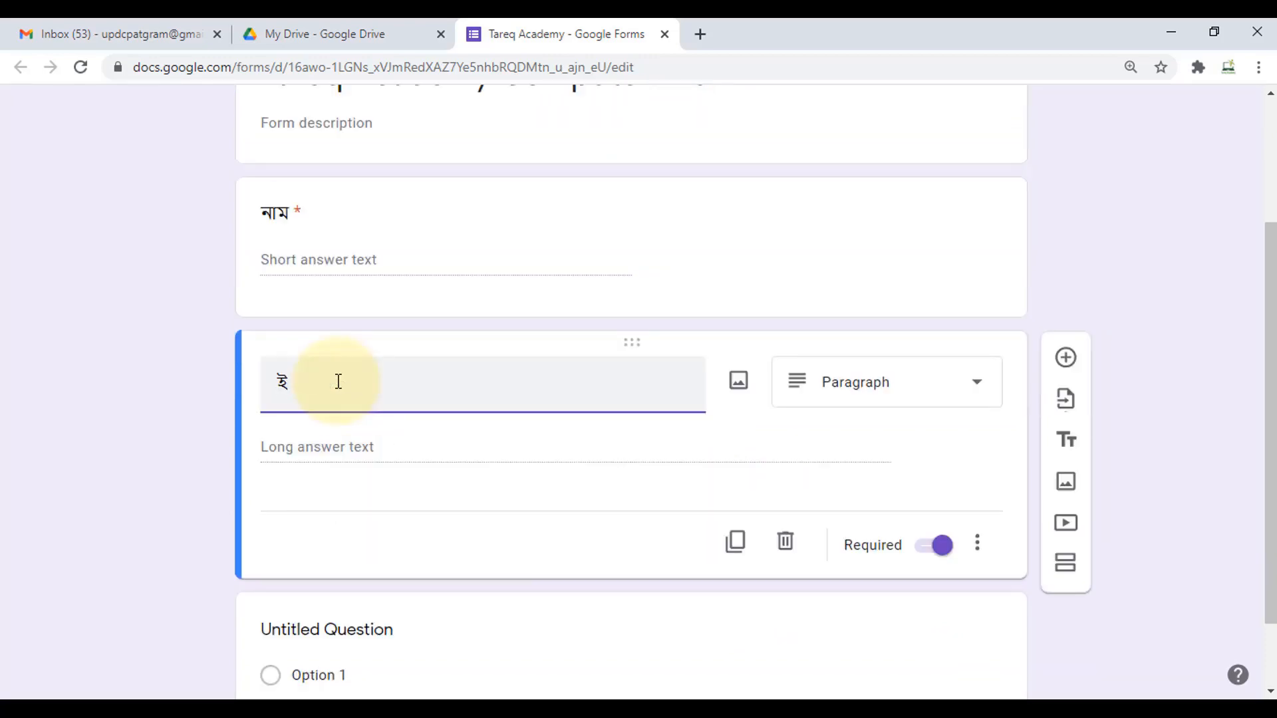
{"action": "type", "text": "-মেইল"}
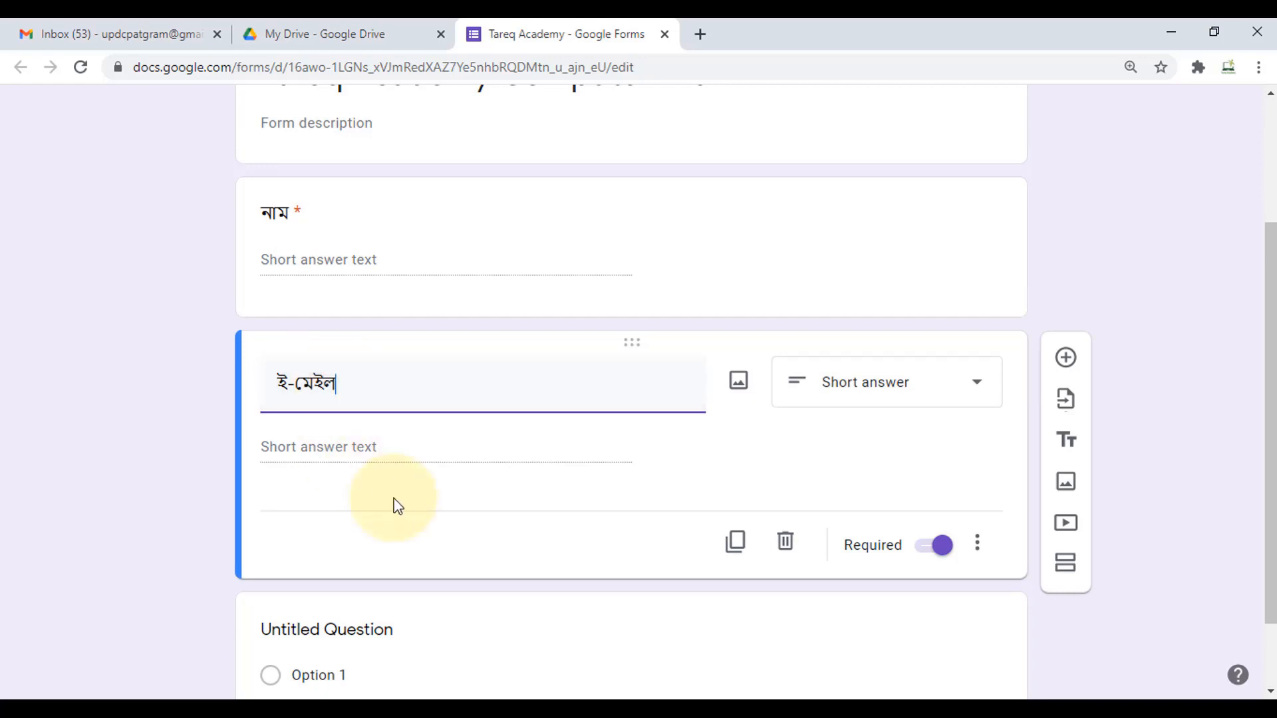
{"action": "left_click", "coordinate": [737, 544]}
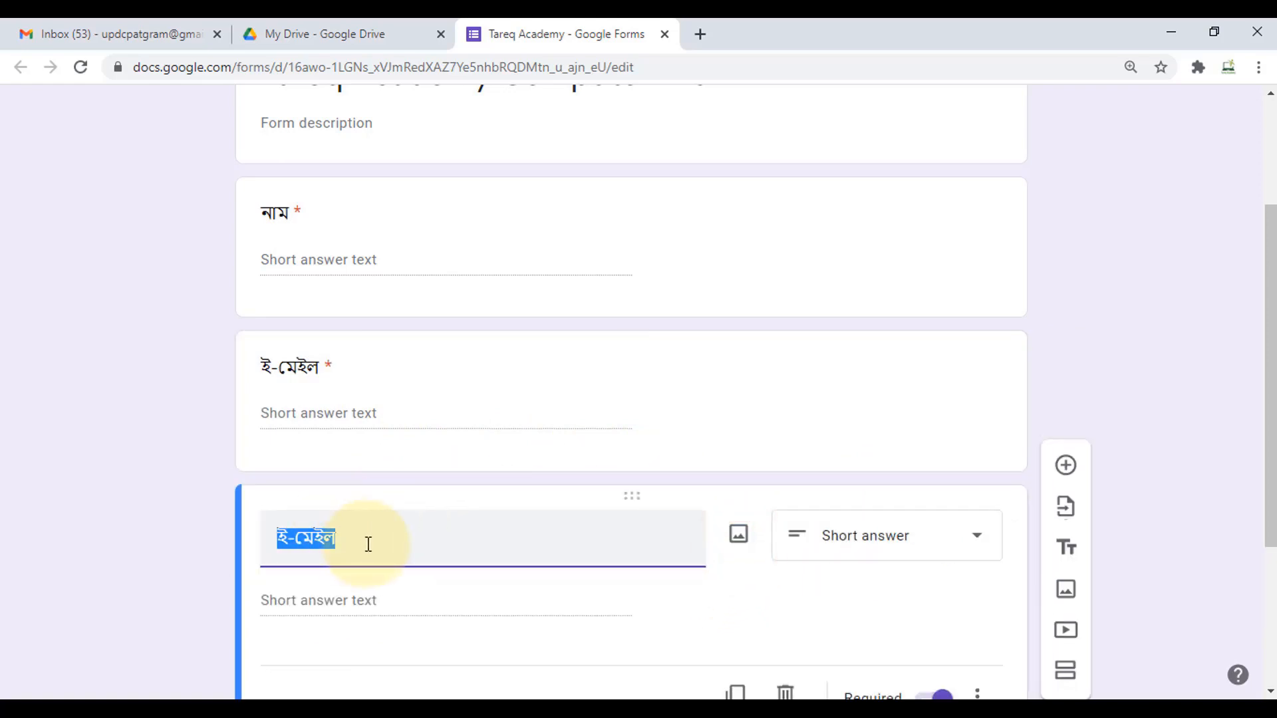
{"action": "type", "text": "মে"}
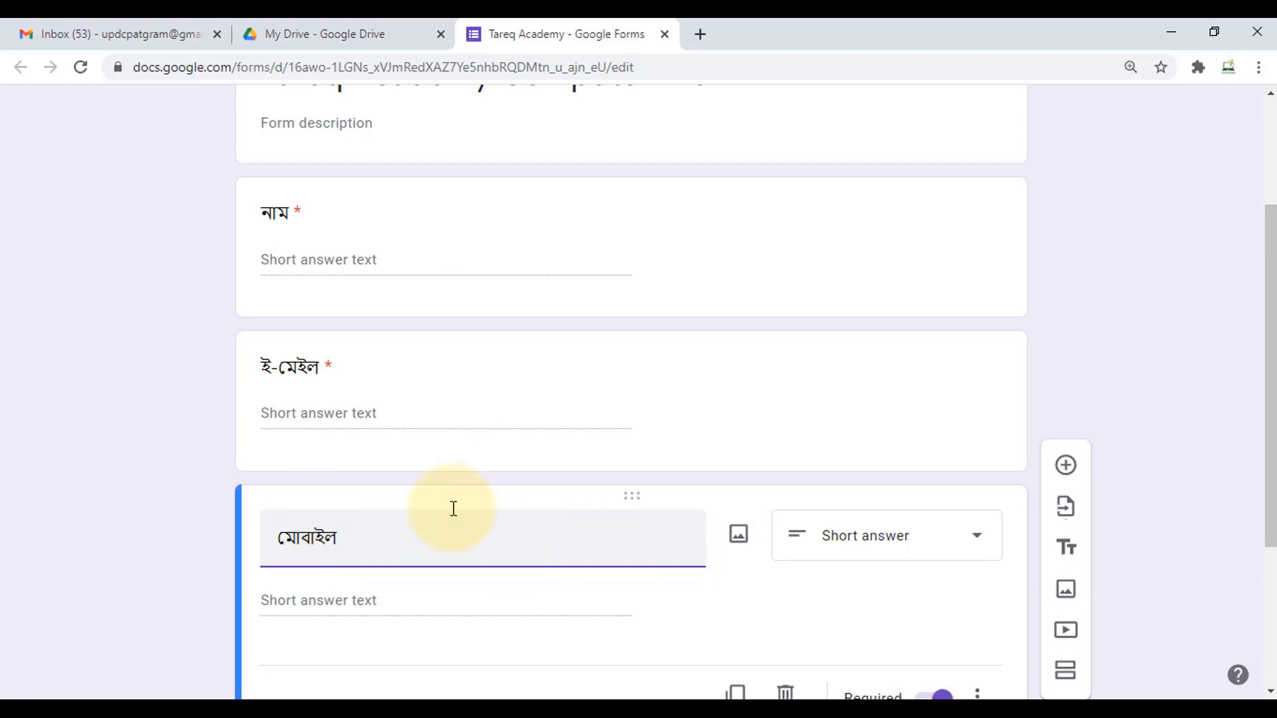
{"action": "scroll", "coordinate": [313, 378], "scroll_direction": "down", "scroll_amount": 1}
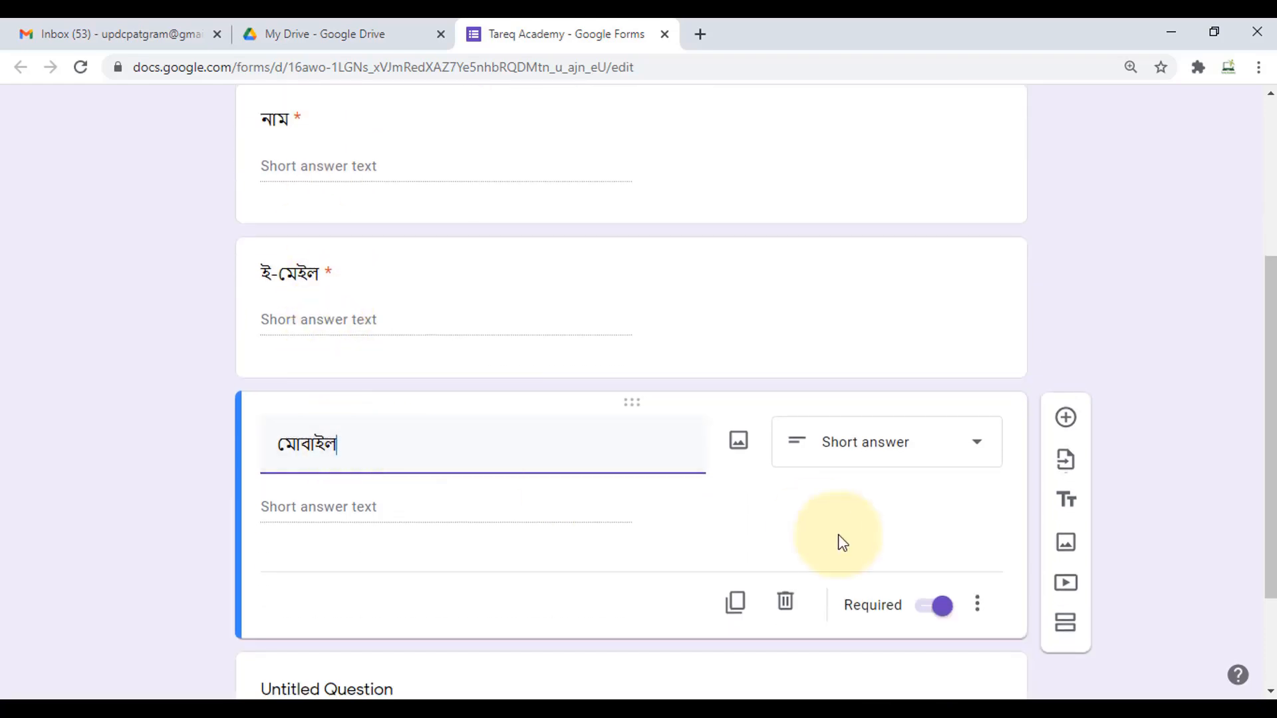
{"action": "scroll", "coordinate": [736, 459], "scroll_direction": "down", "scroll_amount": 2}
{"action": "scroll", "coordinate": [692, 459], "scroll_direction": "up", "scroll_amount": 1}
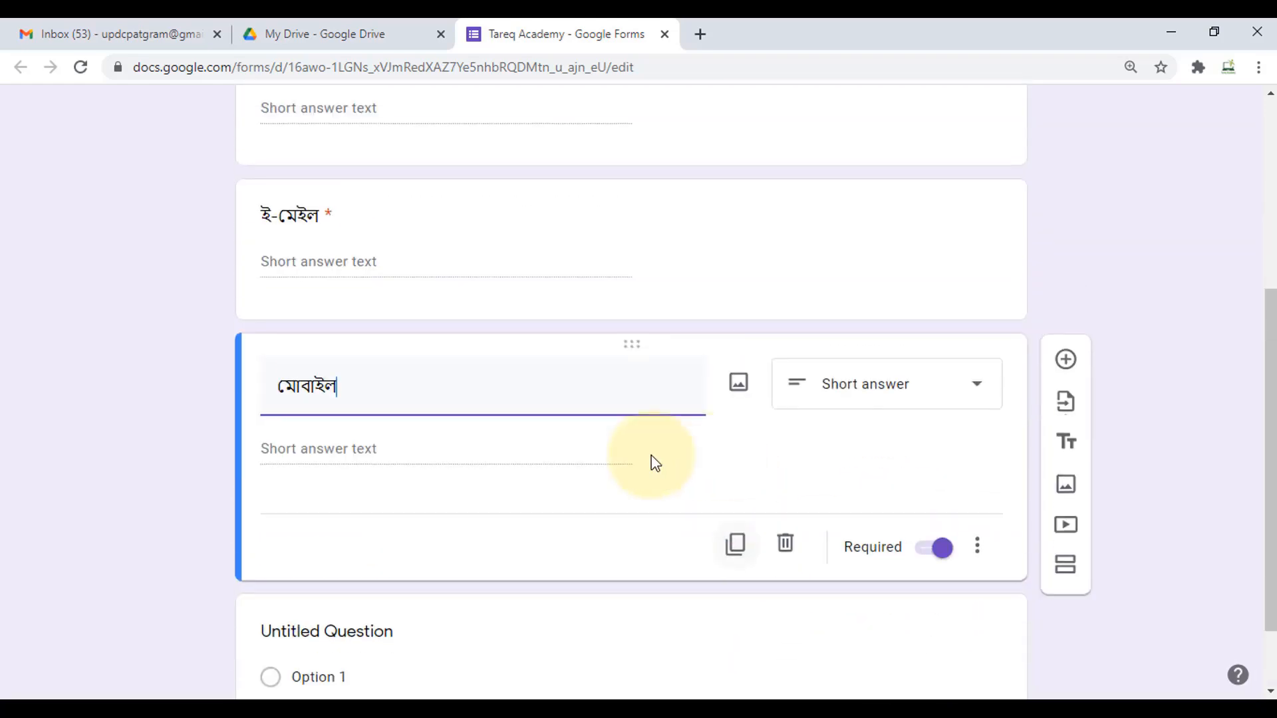
{"action": "scroll", "coordinate": [582, 457], "scroll_direction": "up", "scroll_amount": 2}
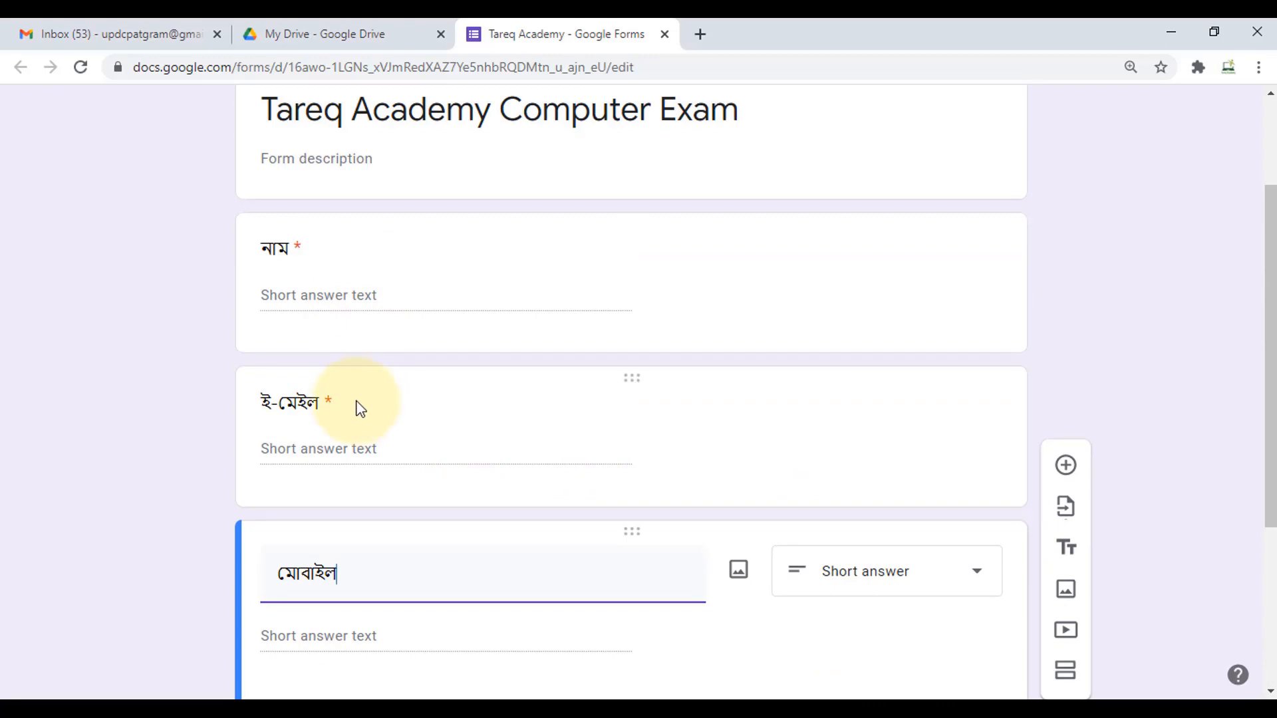
{"action": "scroll", "coordinate": [395, 407], "scroll_direction": "down", "scroll_amount": 3}
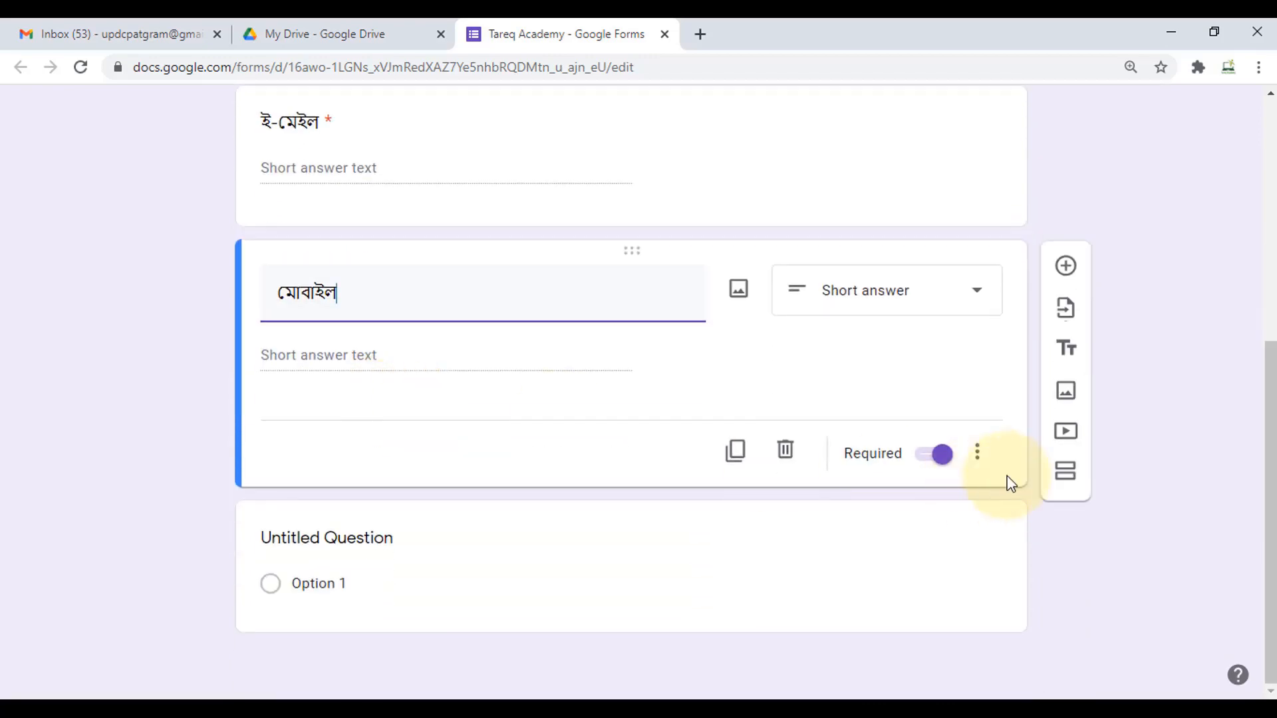
- Insert a new Section 2 after the মোবাইল question
{"action": "left_click", "coordinate": [1067, 475]}
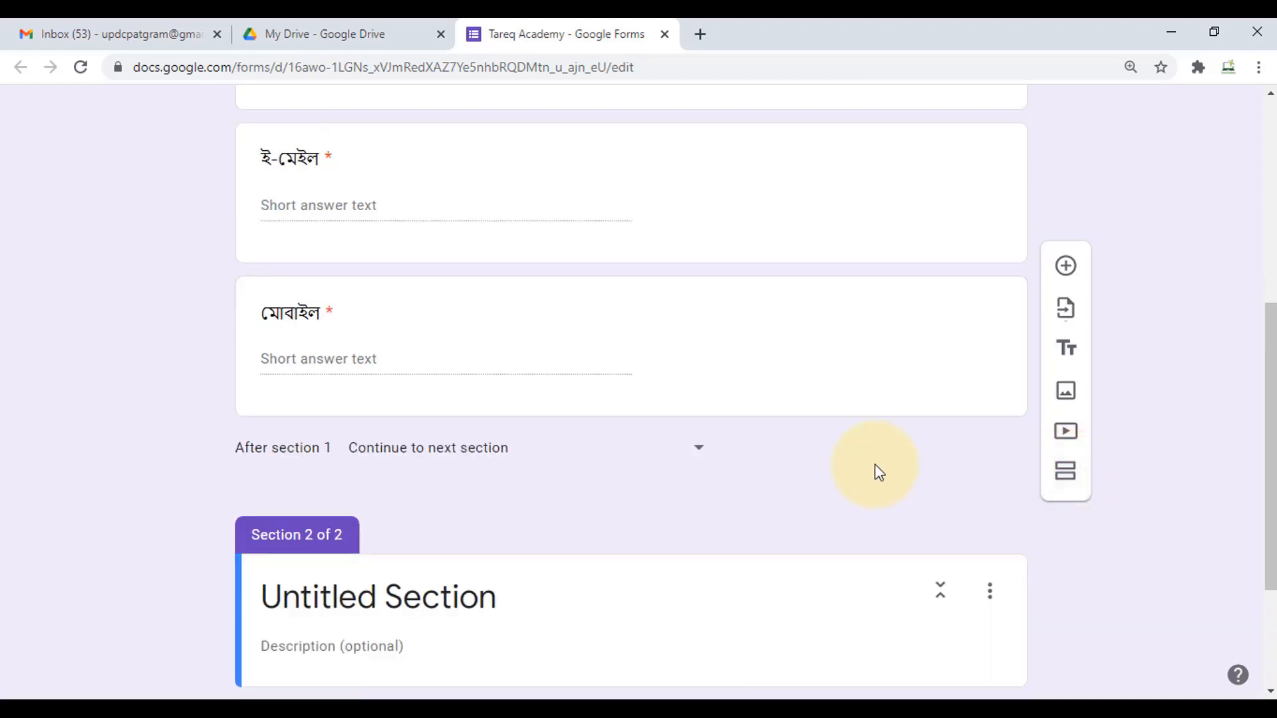
{"action": "scroll", "coordinate": [875, 466], "scroll_direction": "up", "scroll_amount": 5}
{"action": "scroll", "coordinate": [876, 464], "scroll_direction": "up", "scroll_amount": 2}
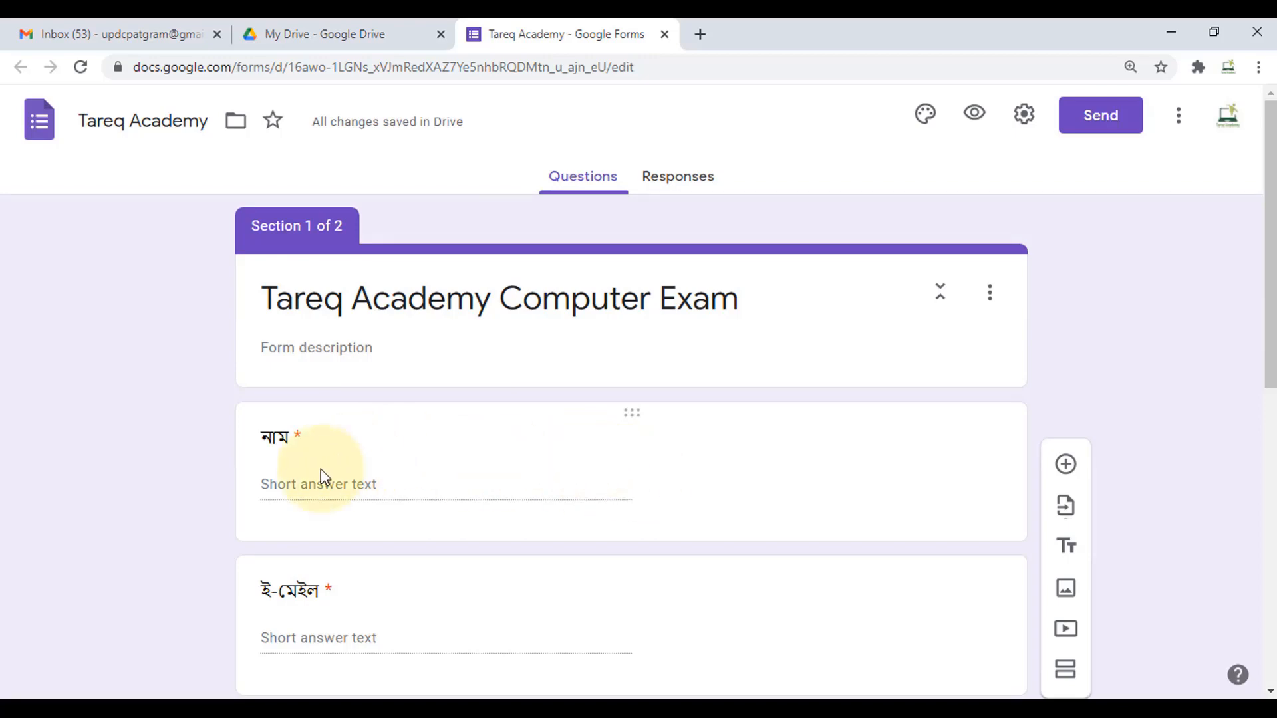
{"action": "scroll", "coordinate": [316, 479], "scroll_direction": "down", "scroll_amount": 4}
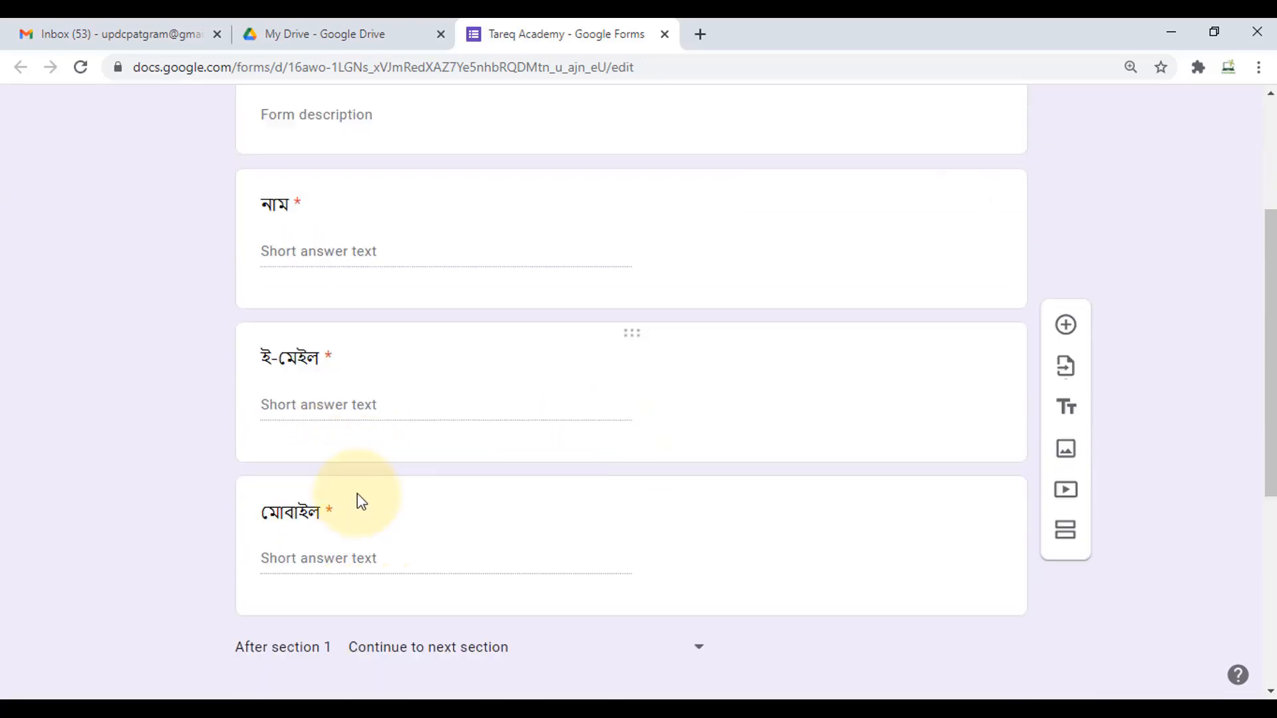
{"action": "scroll", "coordinate": [413, 499], "scroll_direction": "up", "scroll_amount": 4}
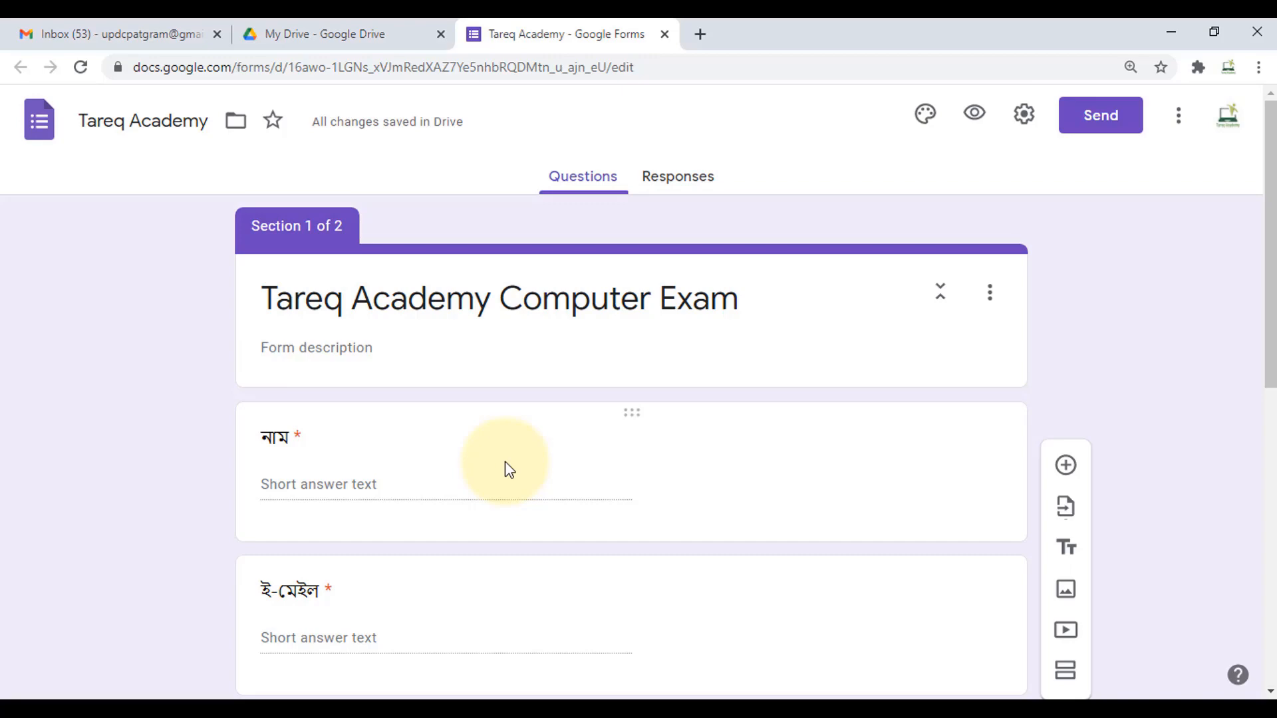
{"action": "scroll", "coordinate": [505, 463], "scroll_direction": "down", "scroll_amount": 1}
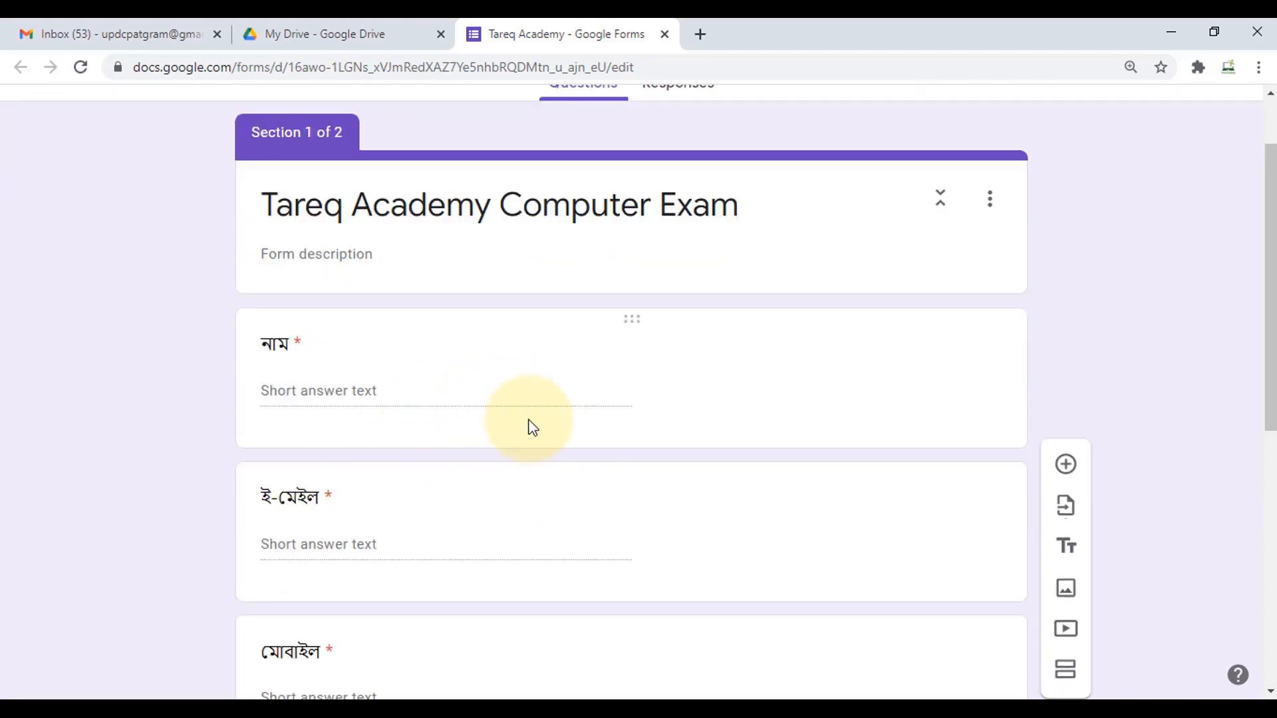
{"action": "scroll", "coordinate": [522, 424], "scroll_direction": "down", "scroll_amount": 2}
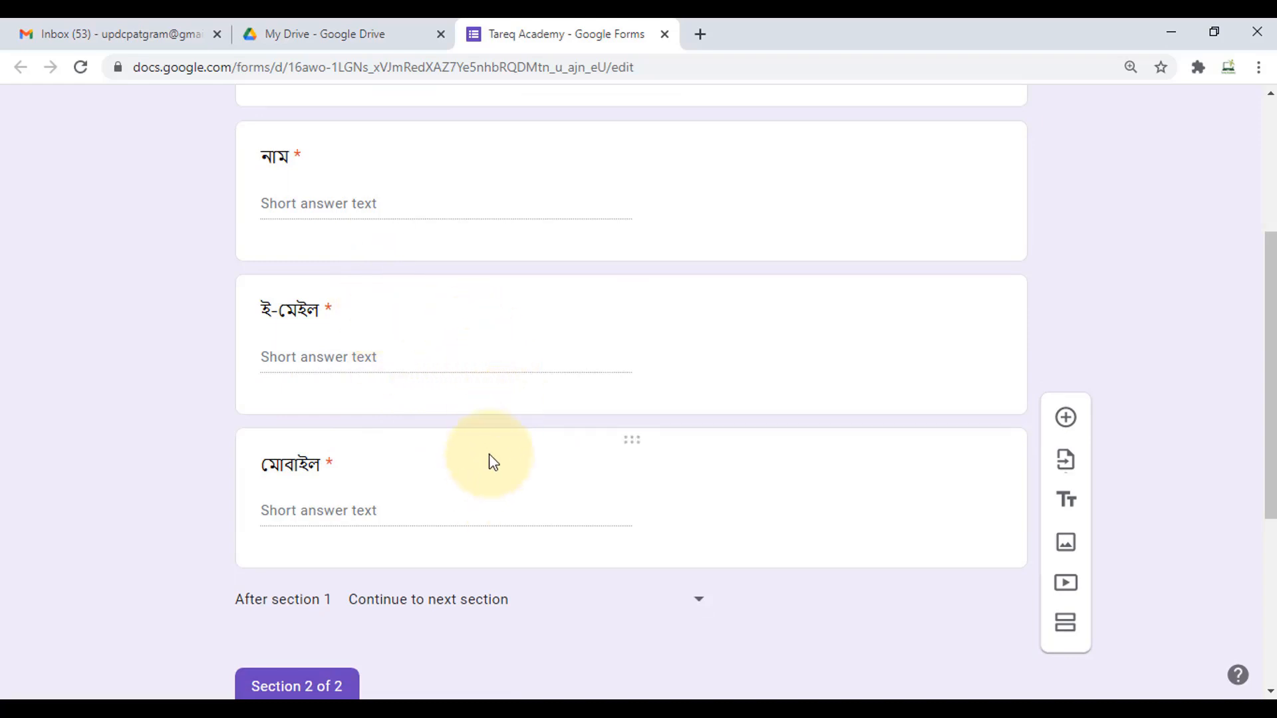
{"action": "scroll", "coordinate": [406, 346], "scroll_direction": "up", "scroll_amount": 2}
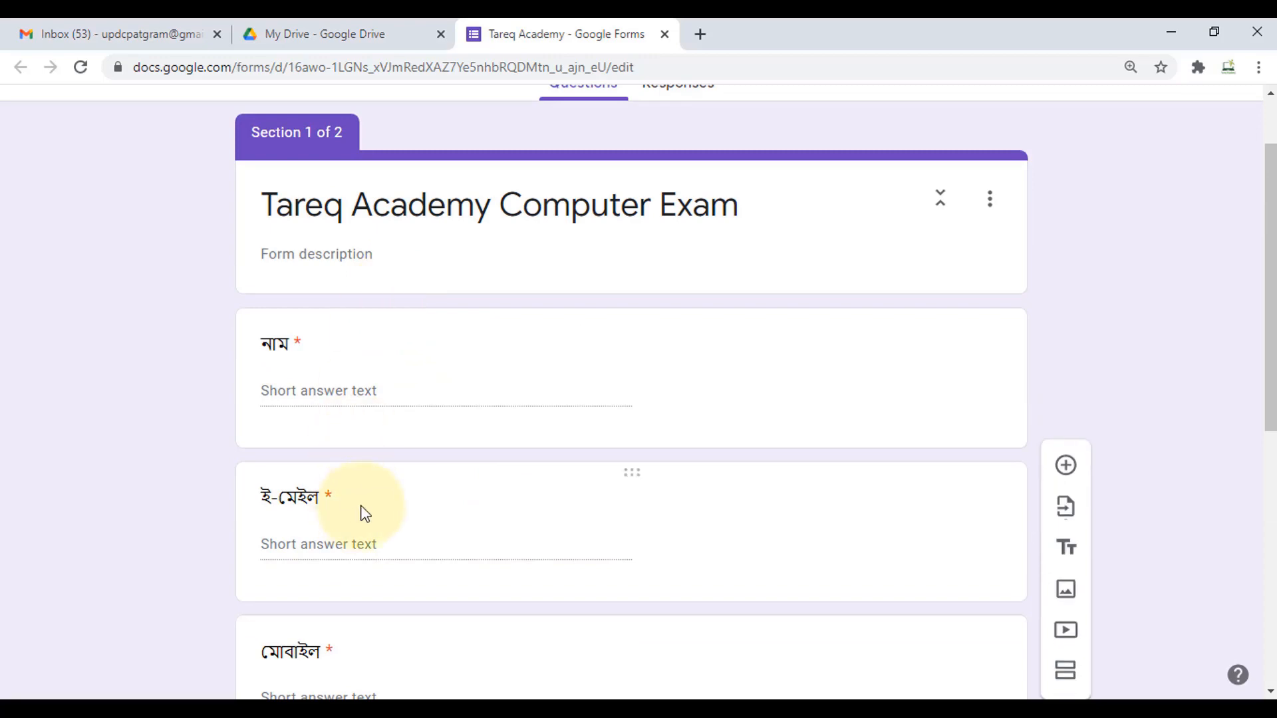
{"action": "scroll", "coordinate": [390, 462], "scroll_direction": "down", "scroll_amount": 4}
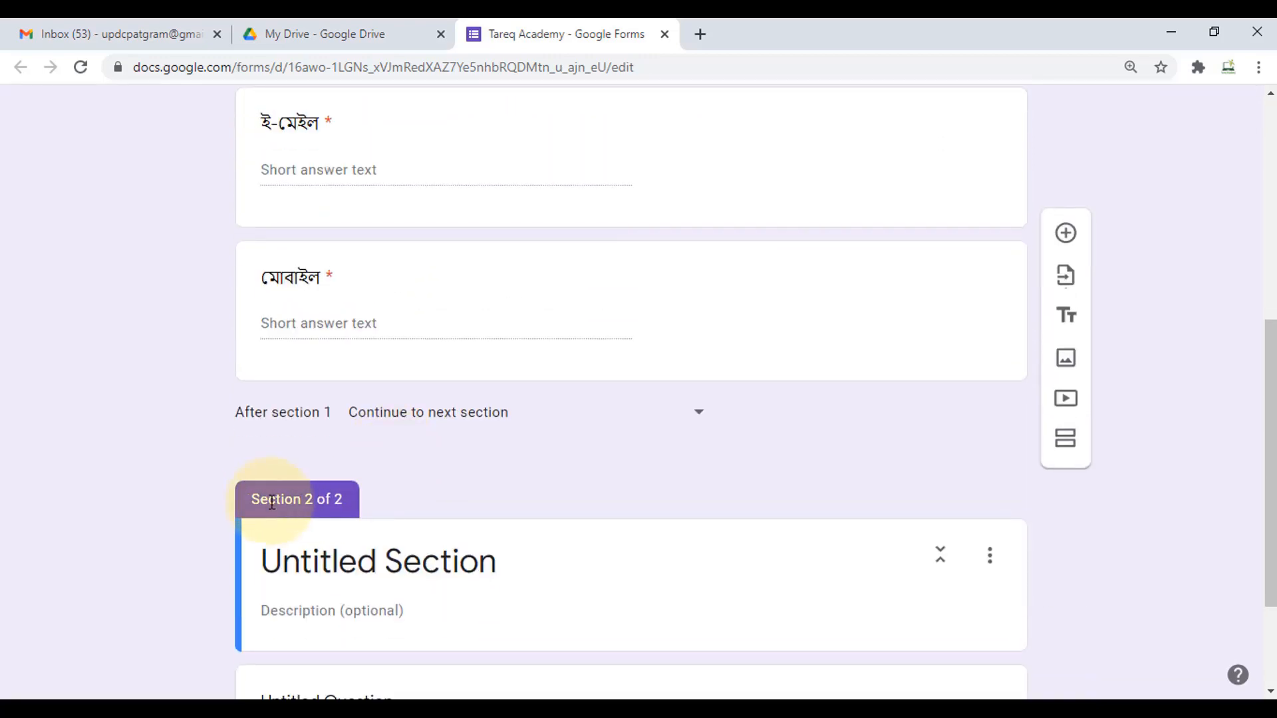
{"action": "scroll", "coordinate": [389, 499], "scroll_direction": "down", "scroll_amount": 2}
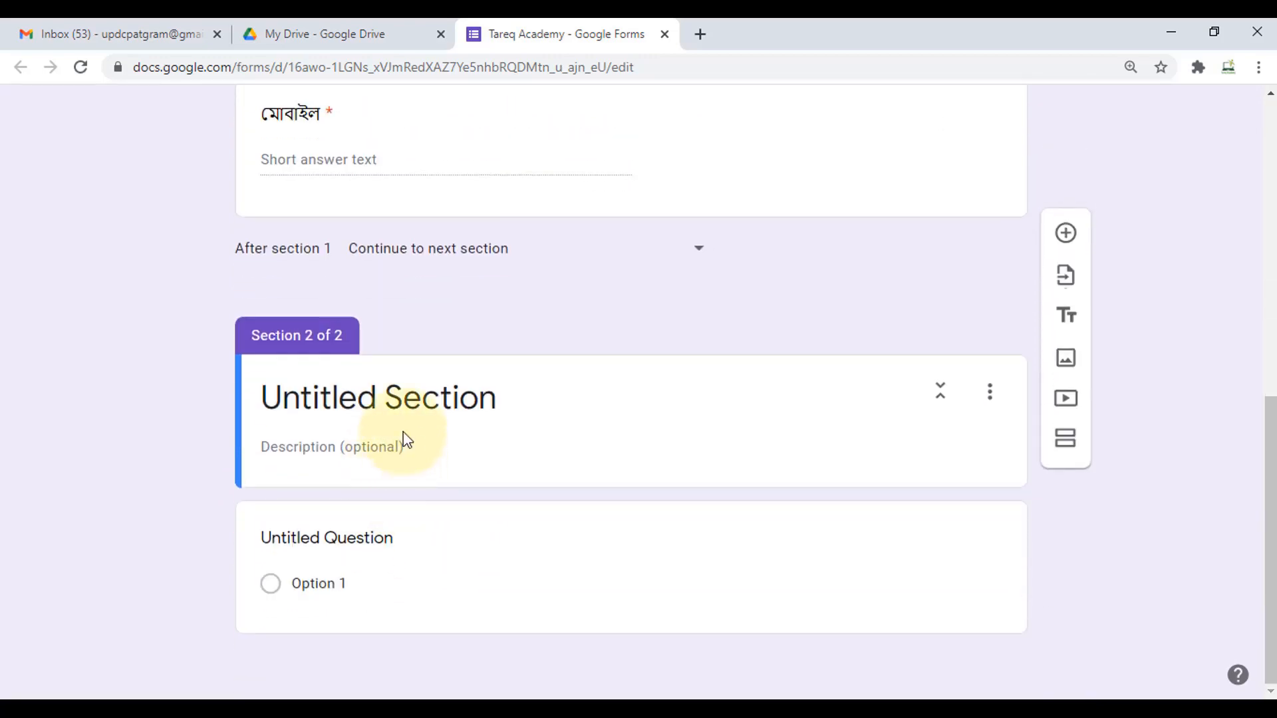
- Title Section 2 'প্রশ্নের উত্তর দিন'
{"action": "left_click", "coordinate": [419, 399]}
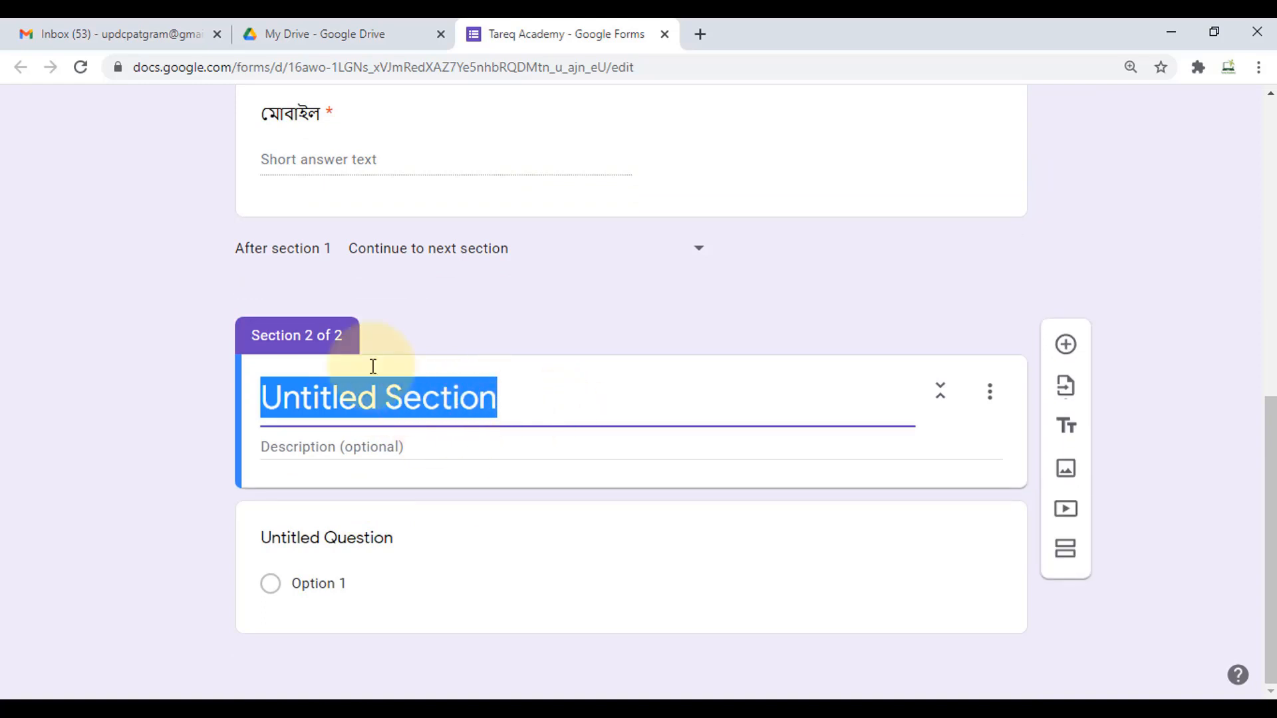
{"action": "scroll", "coordinate": [408, 345], "scroll_direction": "up", "scroll_amount": 4}
{"action": "scroll", "coordinate": [519, 473], "scroll_direction": "down", "scroll_amount": 4}
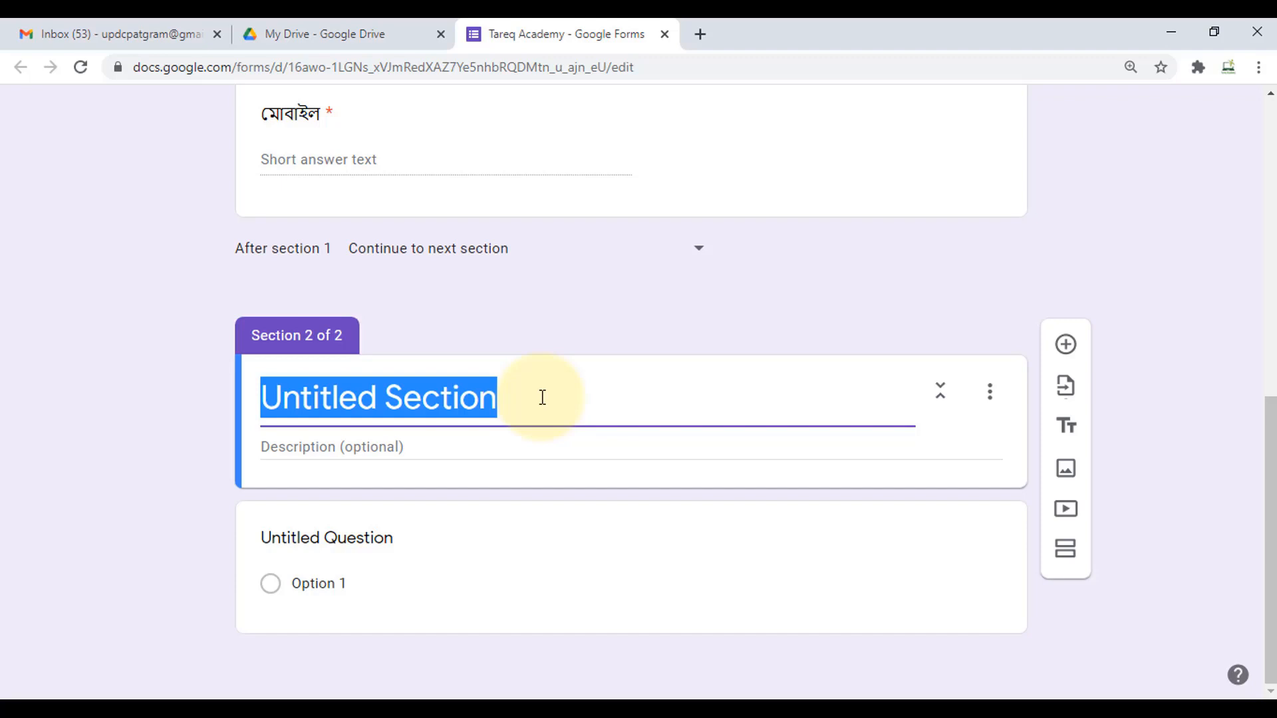
{"action": "type", "text": "প্র"}
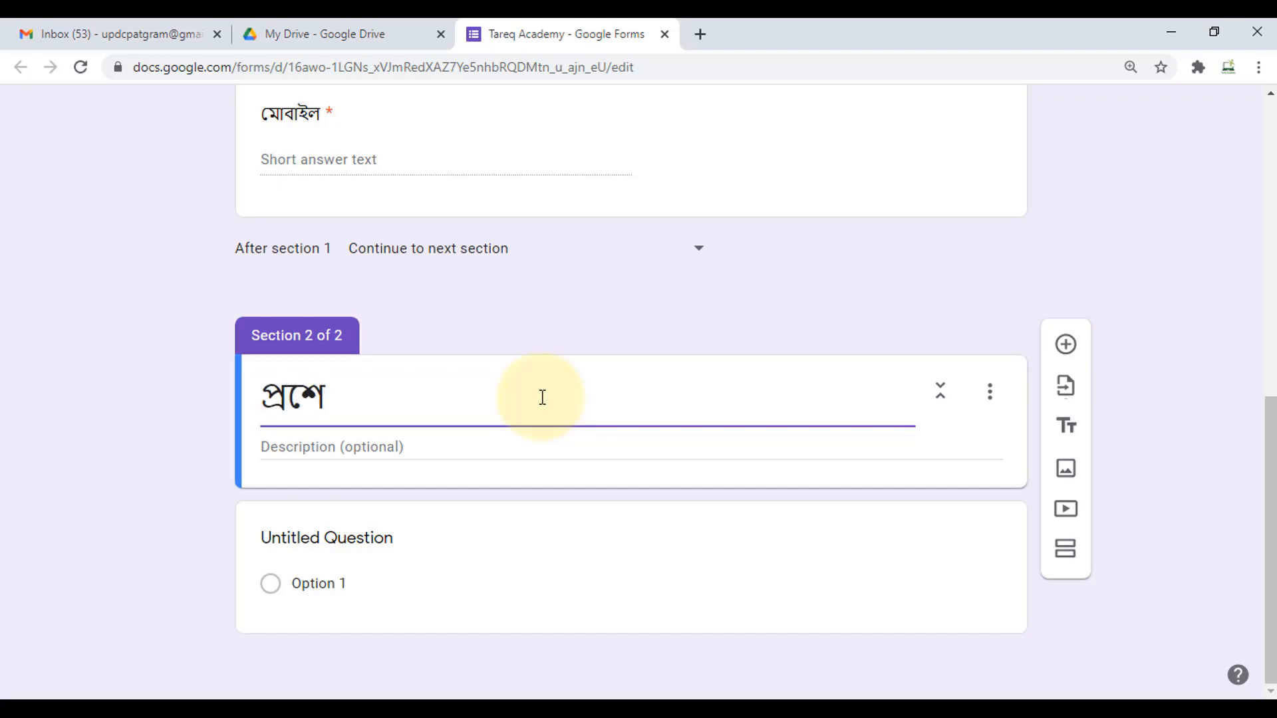
{"action": "type", "text": "শ্নের উত্তর"}
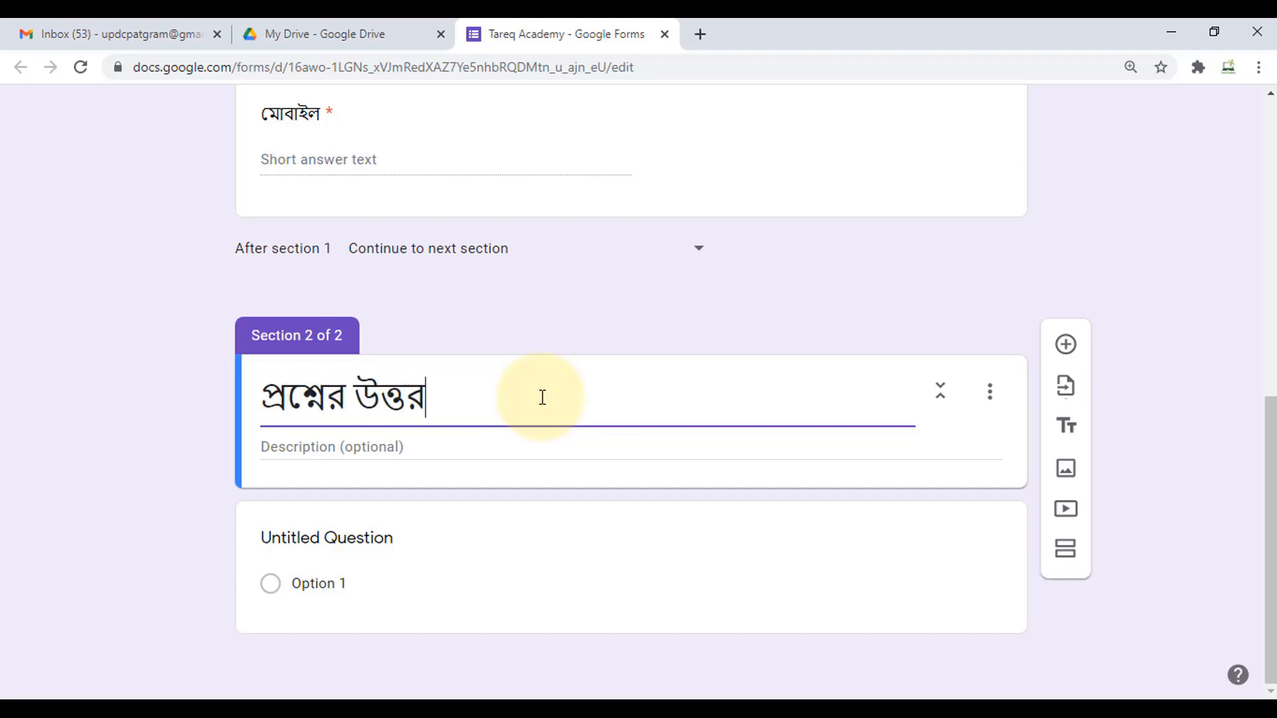
{"action": "type", "text": " দিন"}
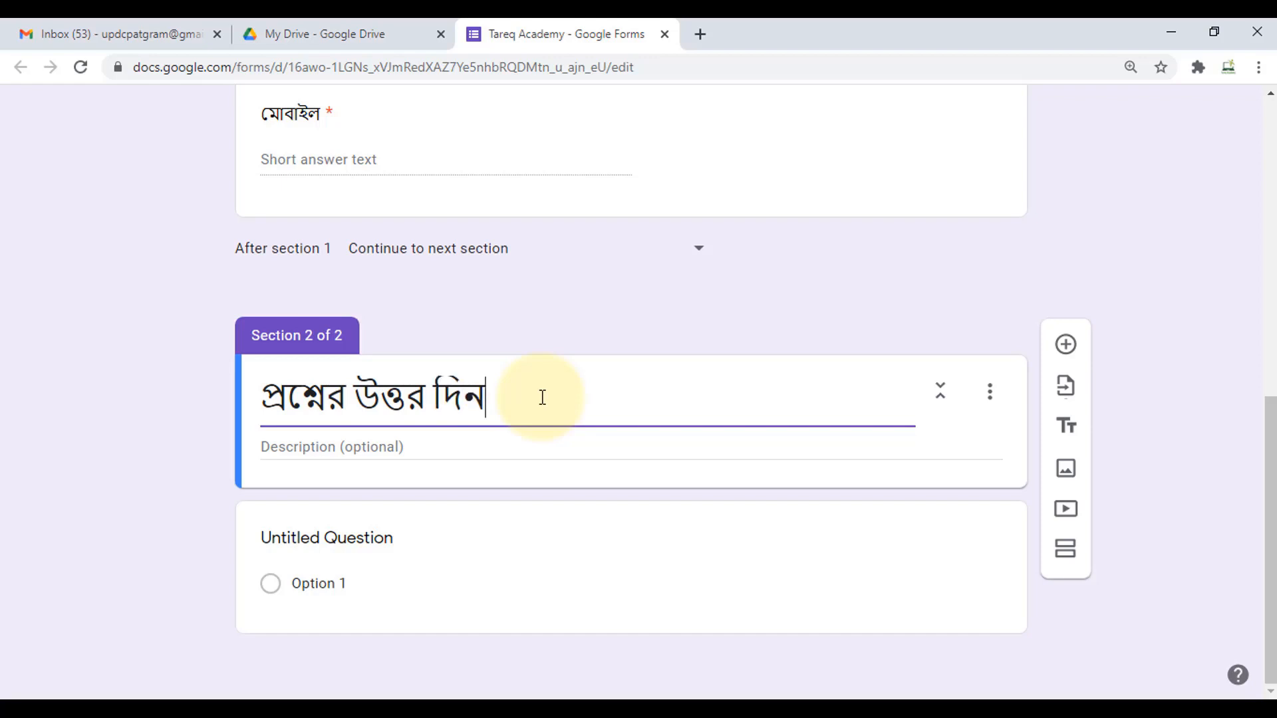
{"action": "left_click", "coordinate": [403, 447]}
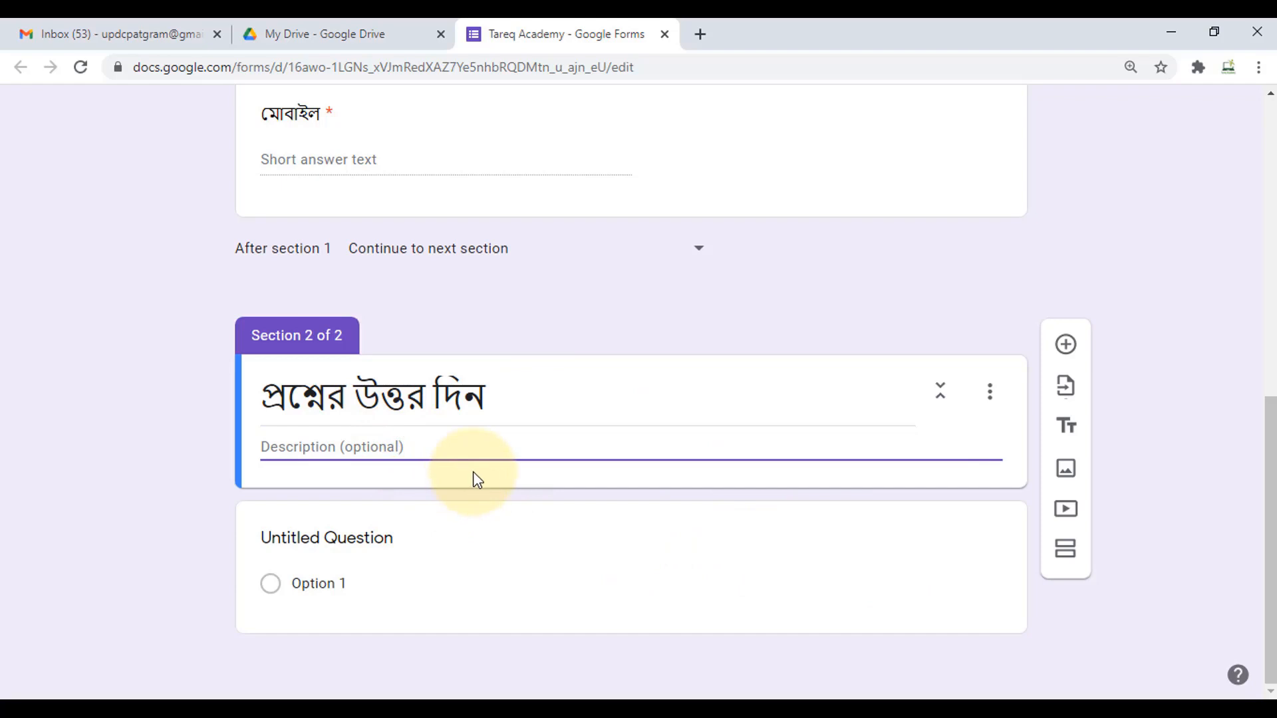
{"action": "left_click", "coordinate": [483, 556]}
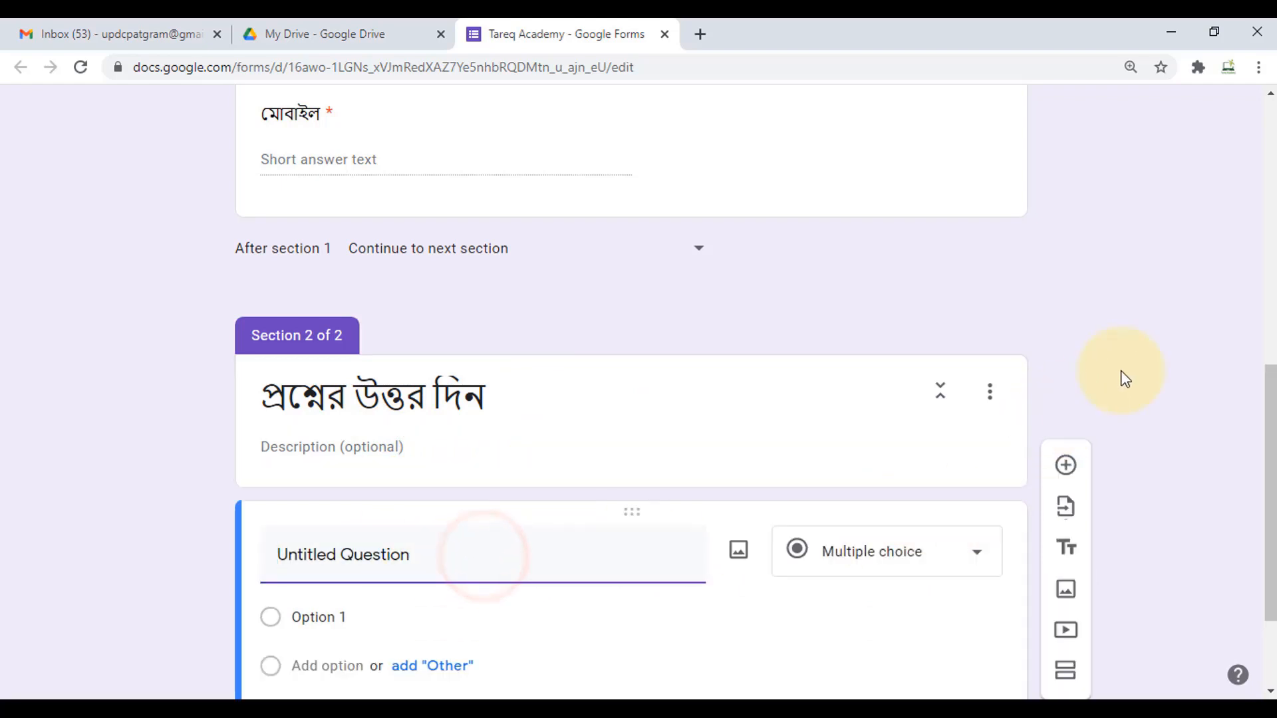
- Add another question to section 2 and title the first 'বর্তমান বাংলাদেশের প্রধানমন্ত্রী কে?'
{"action": "scroll", "coordinate": [978, 426], "scroll_direction": "down", "scroll_amount": 2}
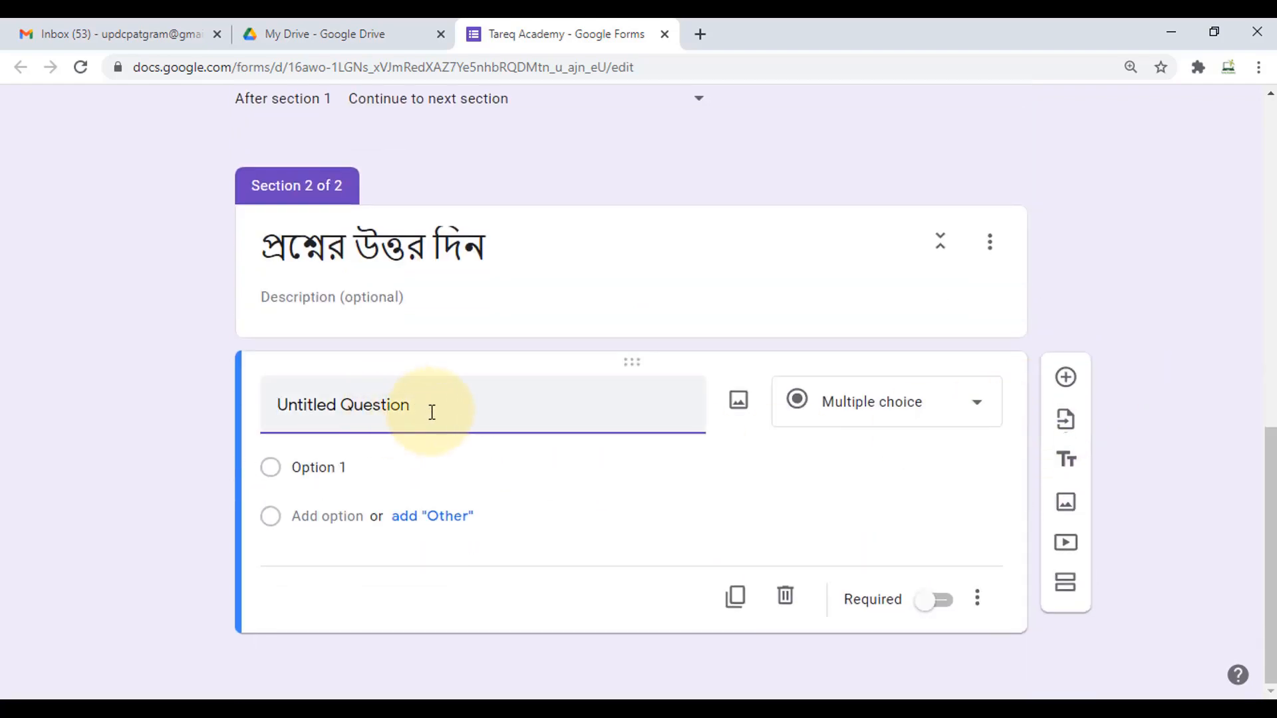
{"action": "left_click", "coordinate": [1065, 383]}
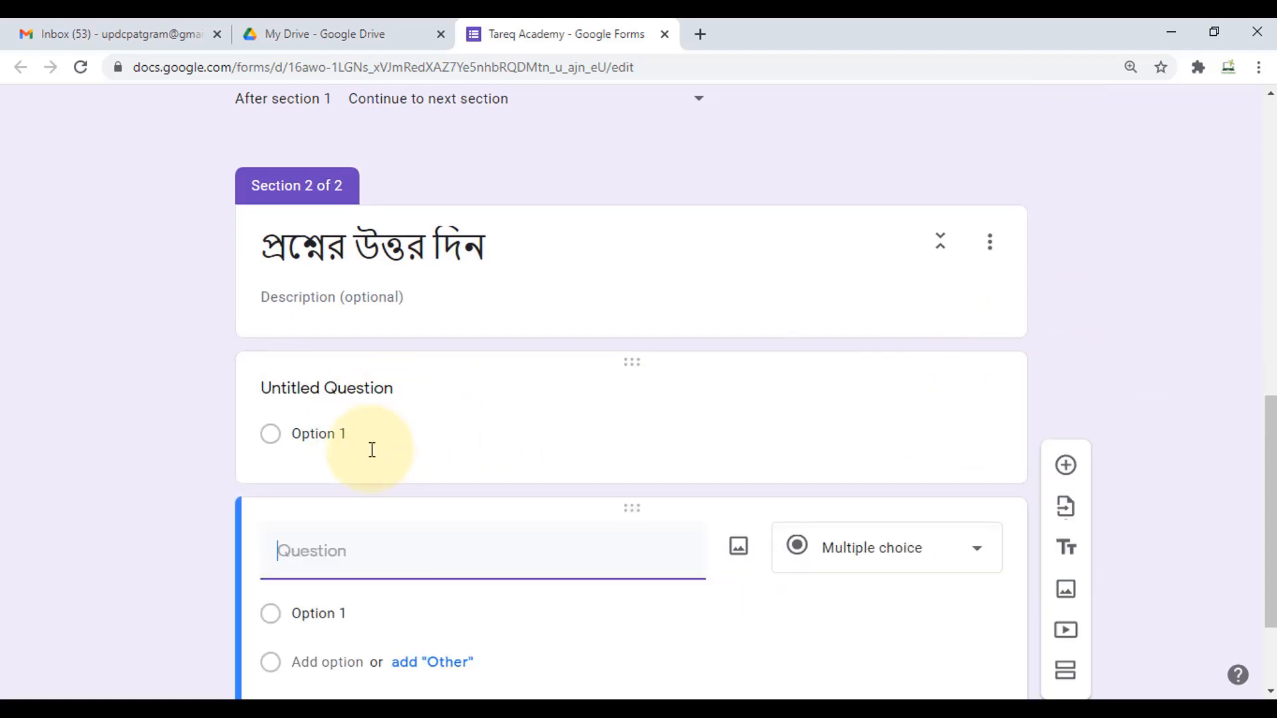
{"action": "left_click", "coordinate": [270, 444]}
{"action": "left_click", "coordinate": [415, 407]}
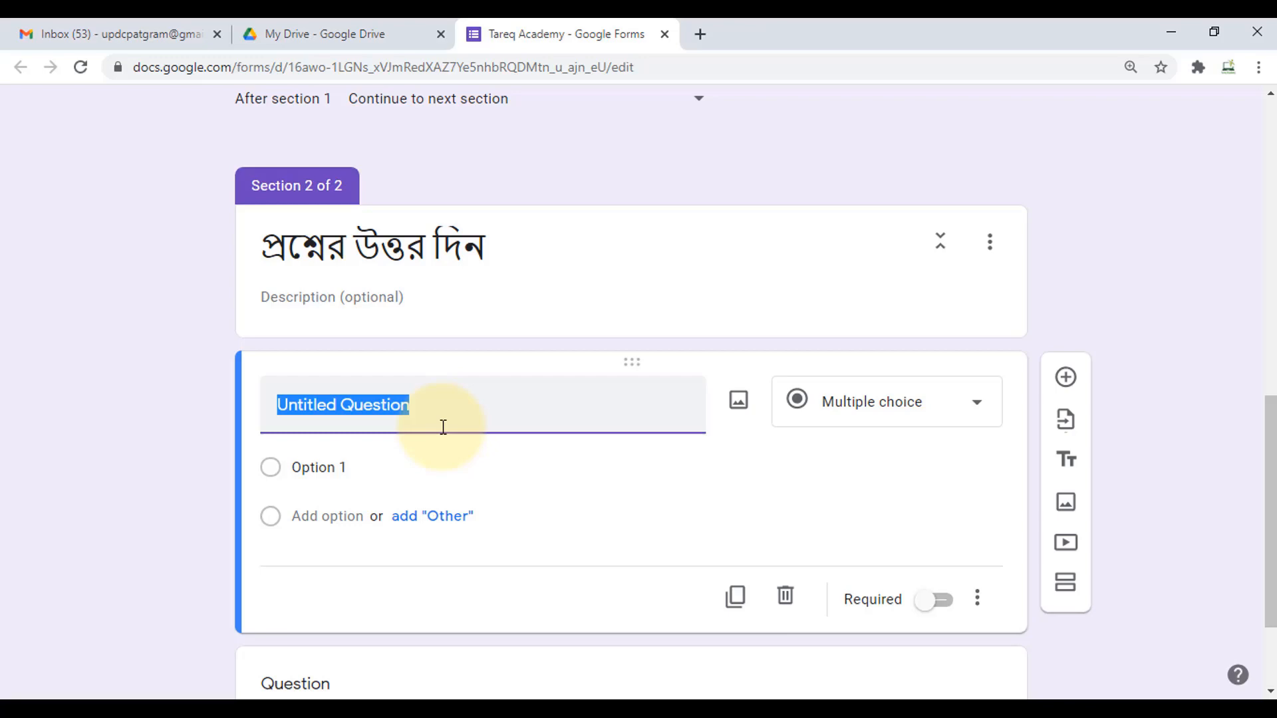
{"action": "type", "text": "বাত"}
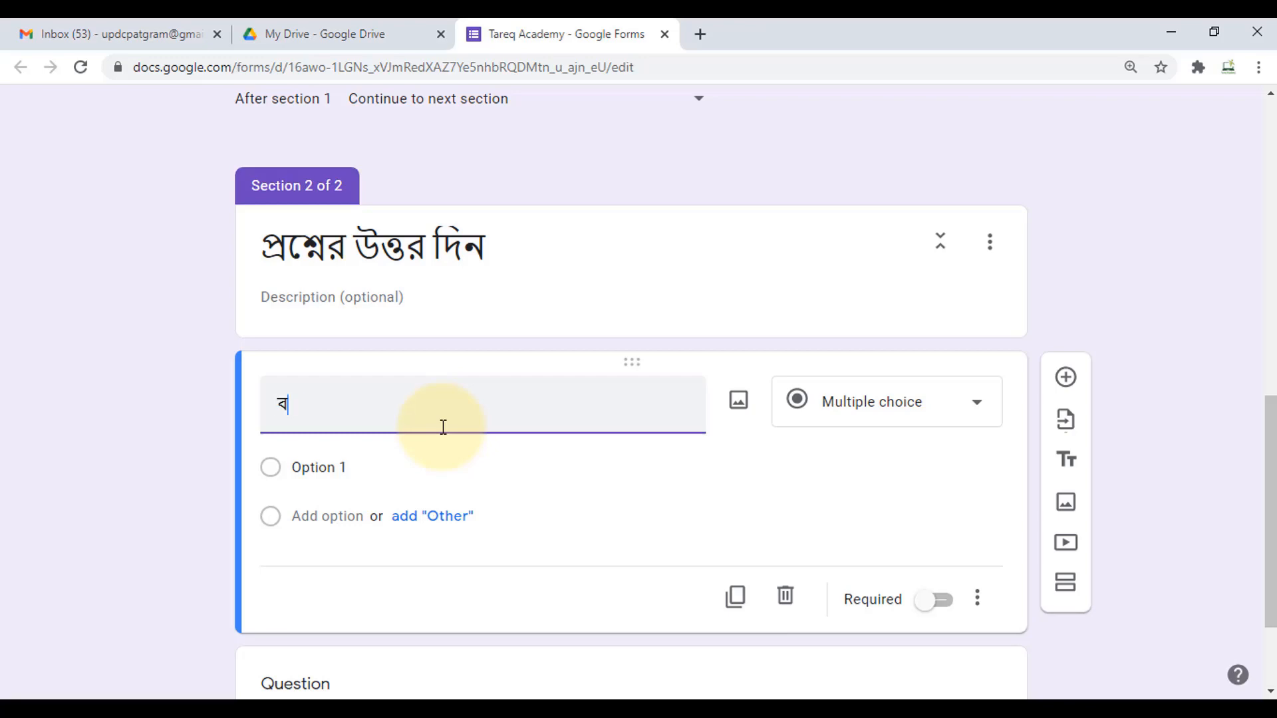
{"action": "type", "text": "বাংলাদেশের প্রধানমন্ত্রী কে?"}
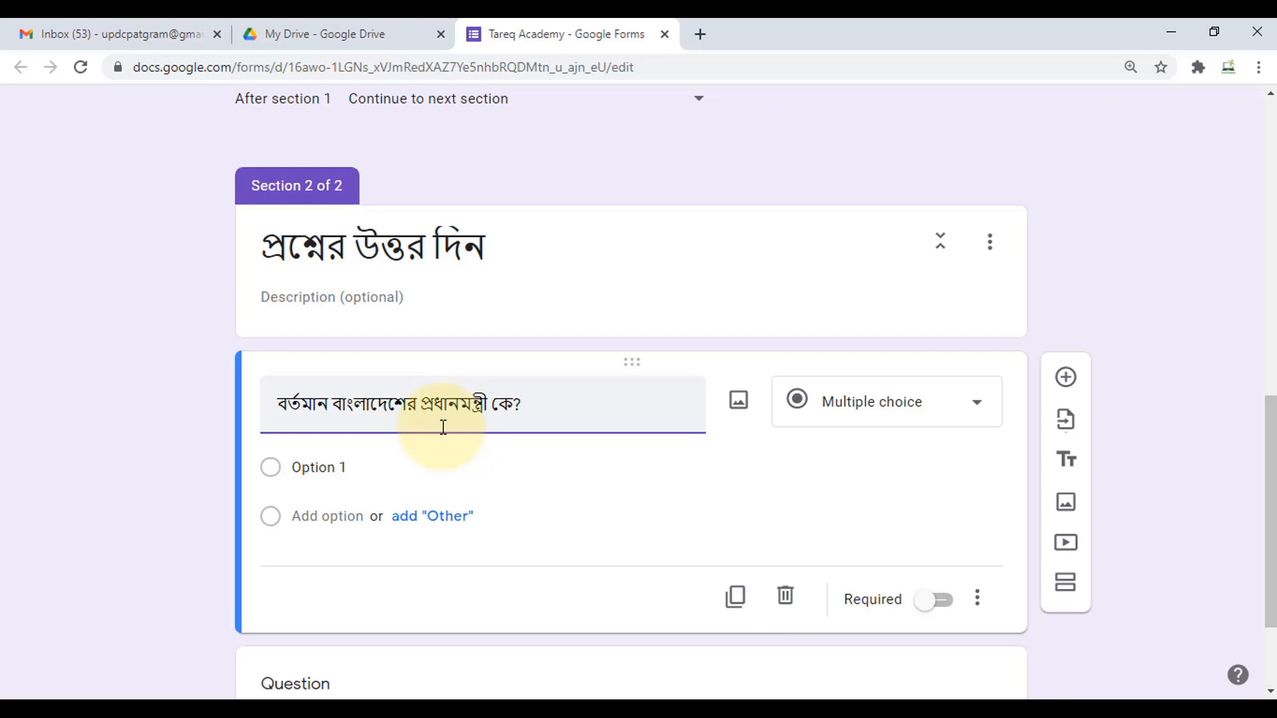
- Fill the first answer choice, add an Other option, and add 'শেখ হাসিনা' as the second choice
{"action": "left_click", "coordinate": [323, 467]}
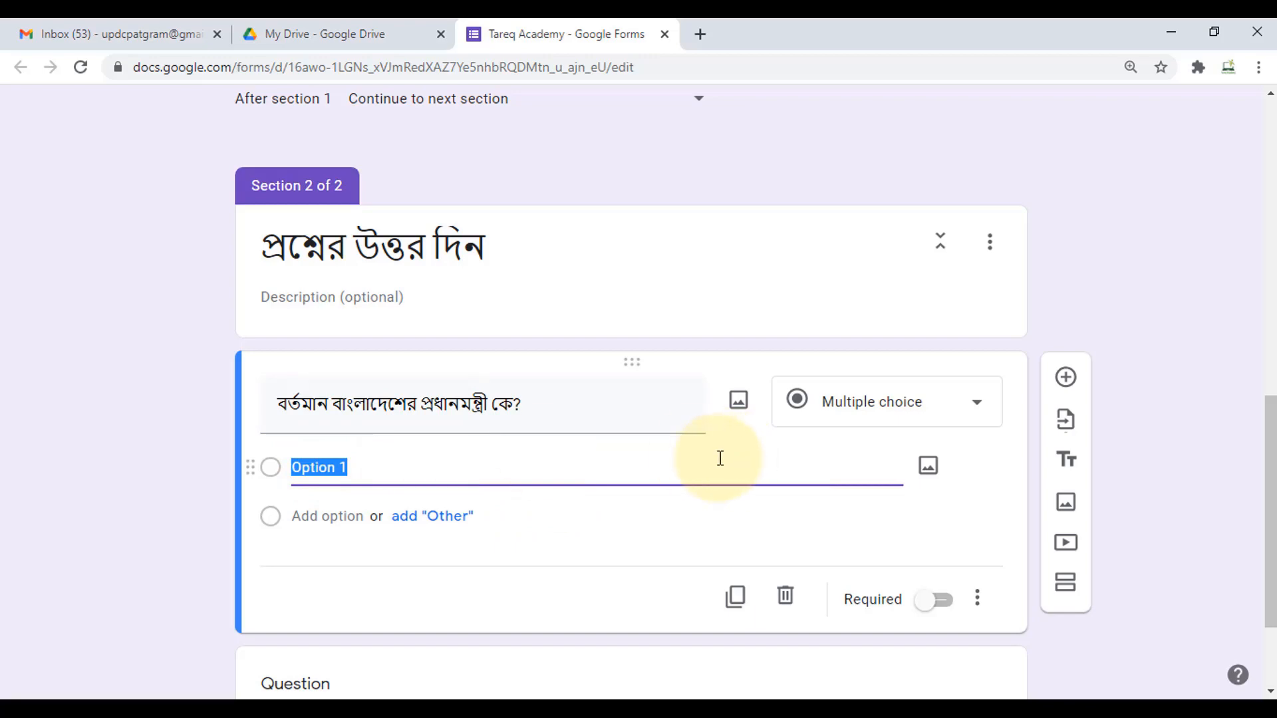
{"action": "type", "text": "বঙ্গবন্ধ"}
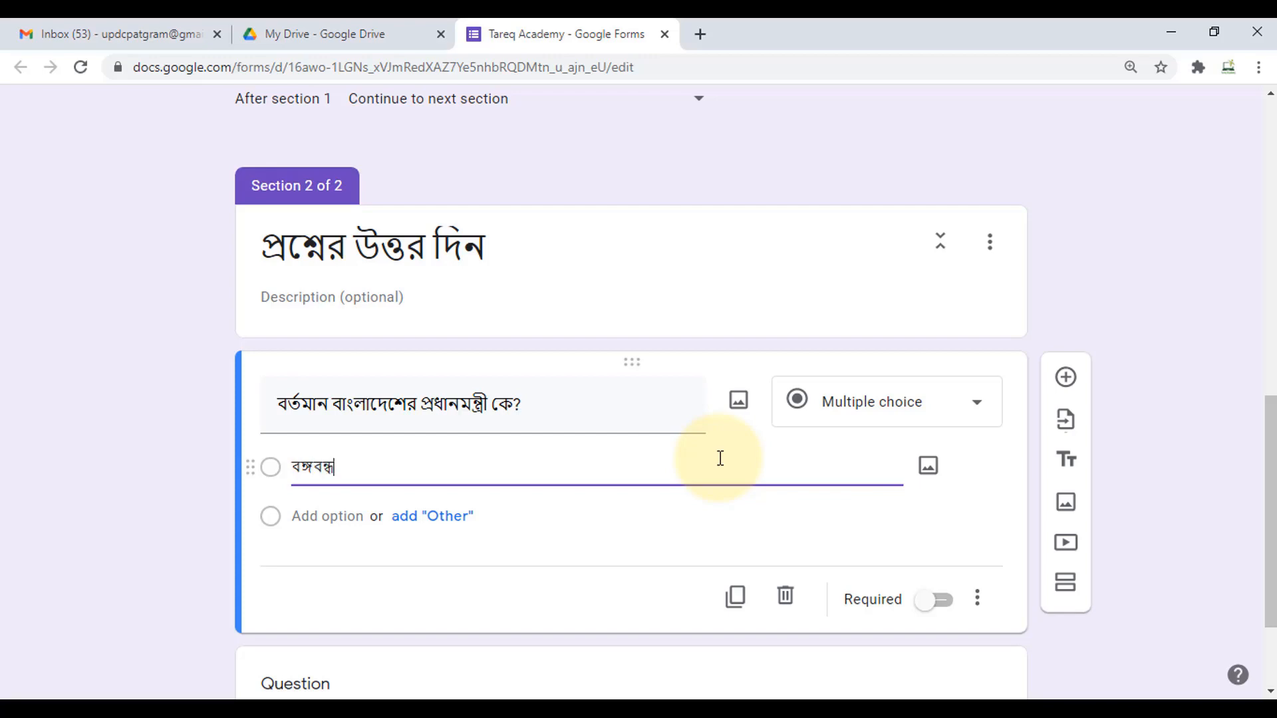
{"action": "left_click", "coordinate": [422, 521]}
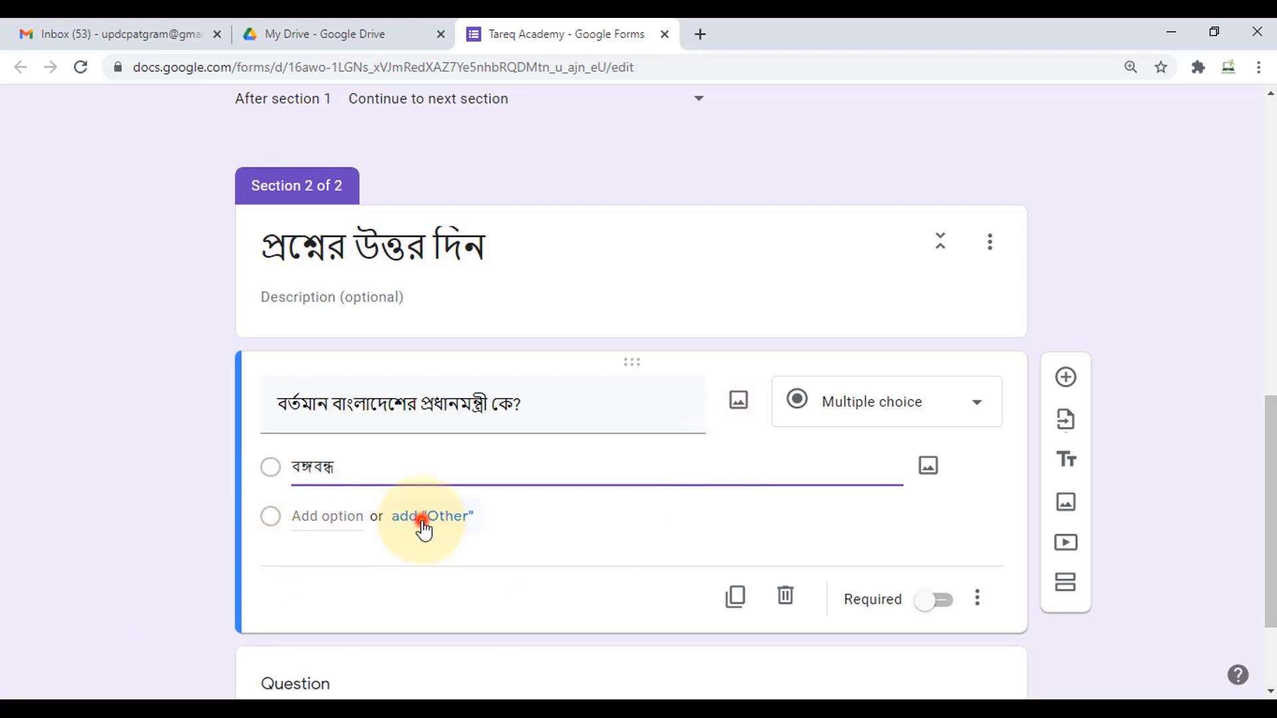
{"action": "left_click", "coordinate": [339, 469]}
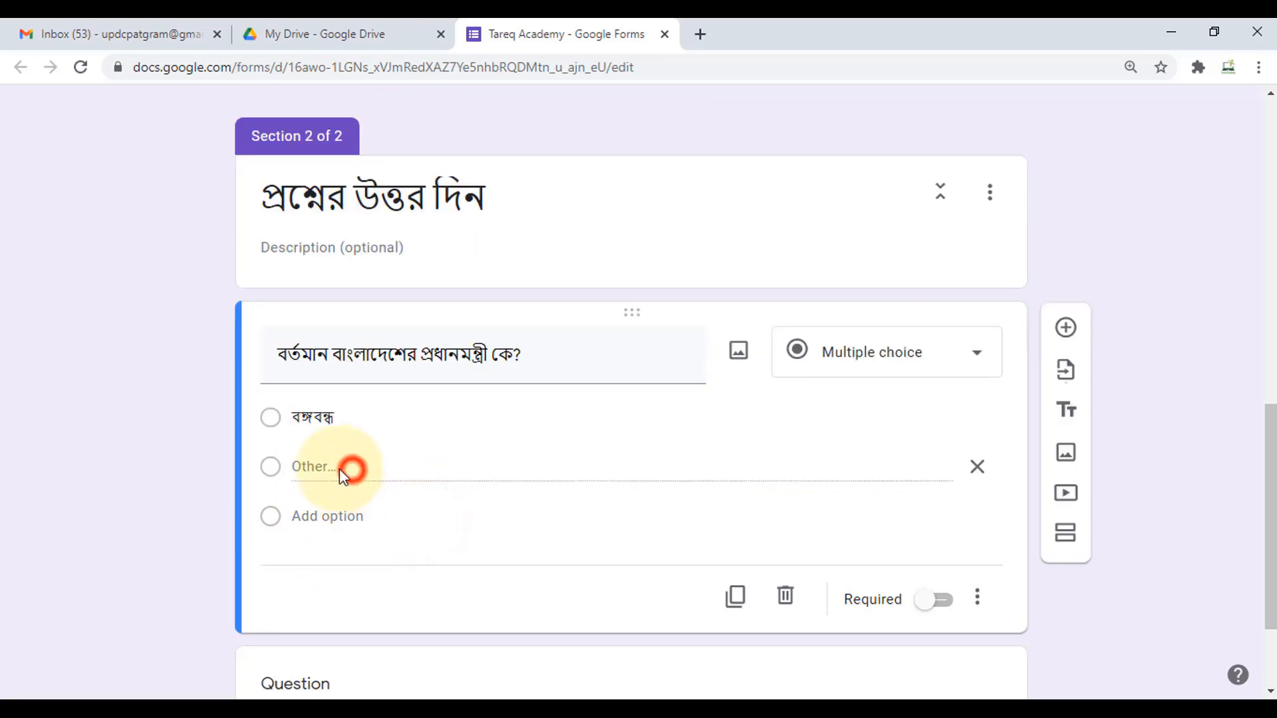
{"action": "left_click", "coordinate": [311, 517]}
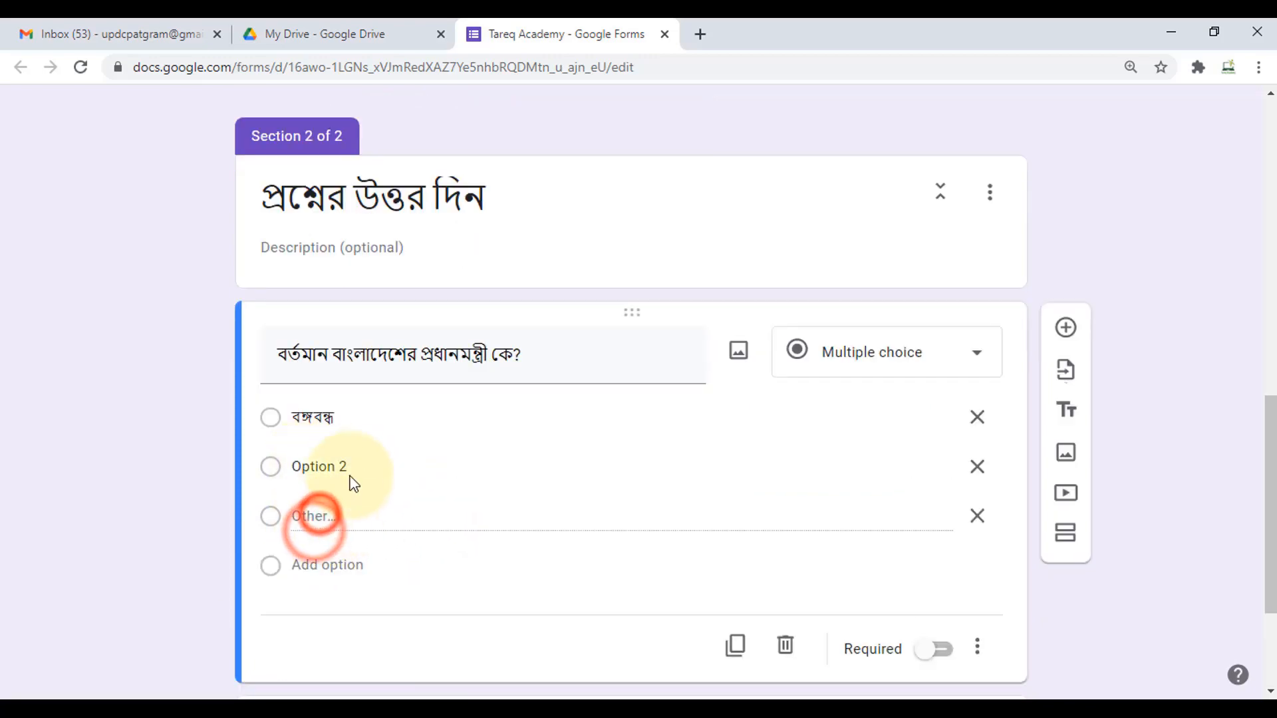
{"action": "left_click", "coordinate": [376, 466]}
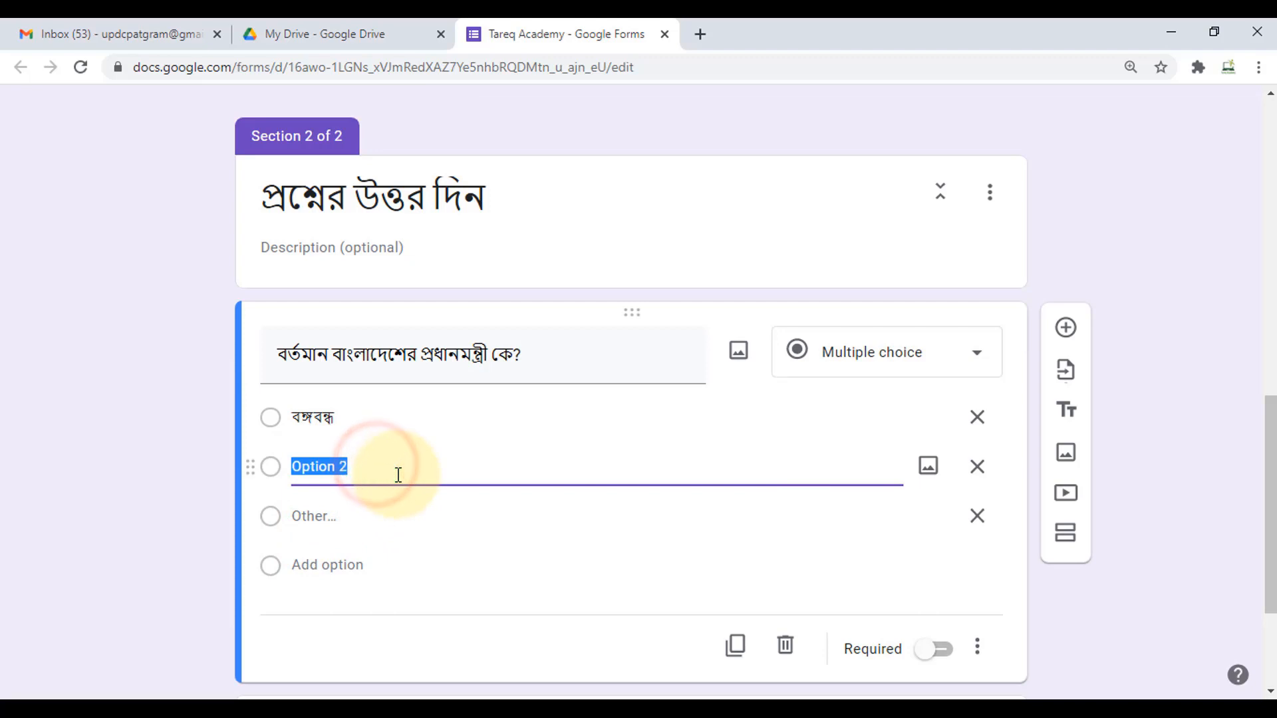
{"action": "type", "text": "শেখ হা"}
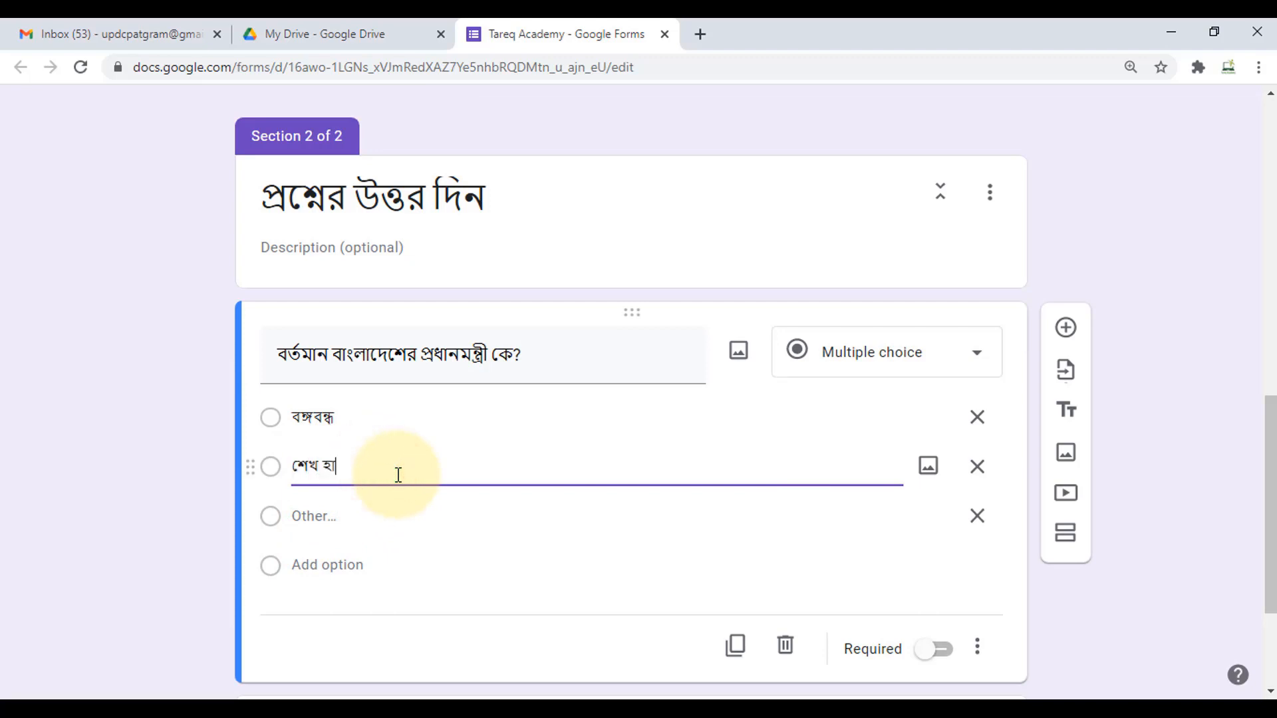
{"action": "type", "text": "সিনা"}
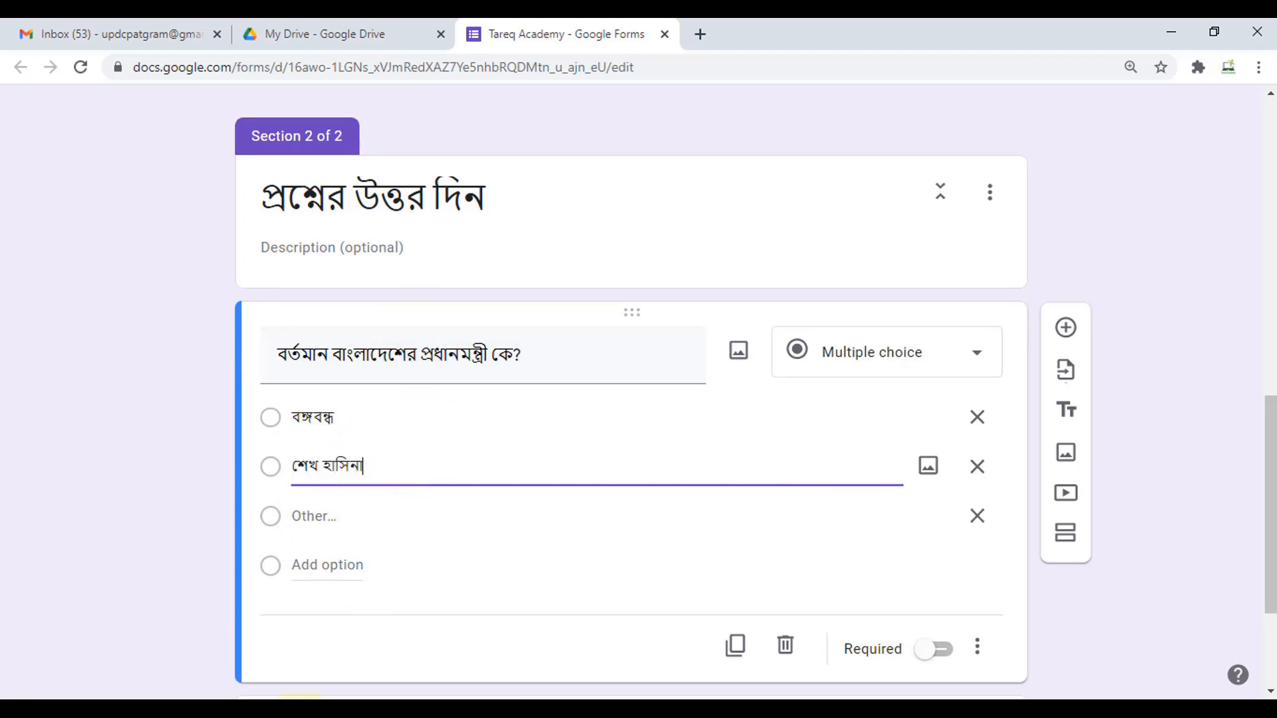
- Add two more name choices as the third and fourth answers
{"action": "left_click", "coordinate": [346, 565]}
{"action": "type", "text": "সজীব ওয়াজেদ জয়"}
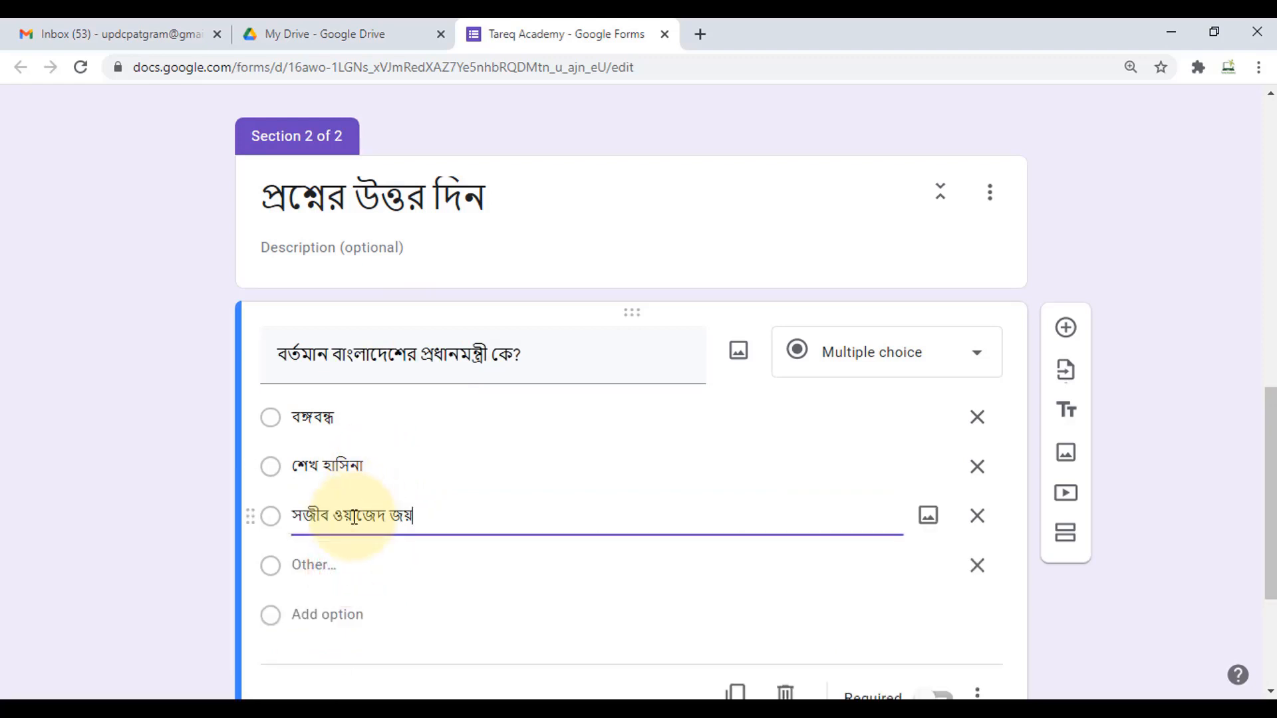
{"action": "left_click", "coordinate": [351, 619]}
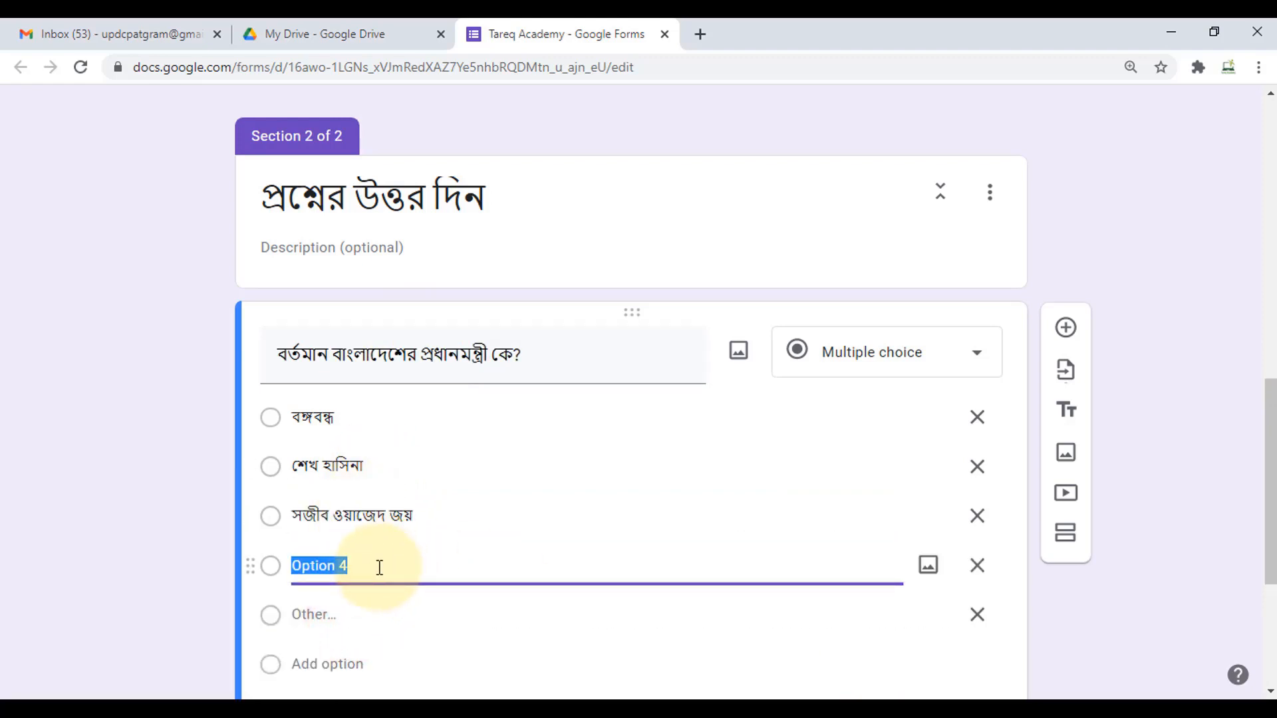
{"action": "type", "text": "জুনায়েদ আহমেদ পলক"}
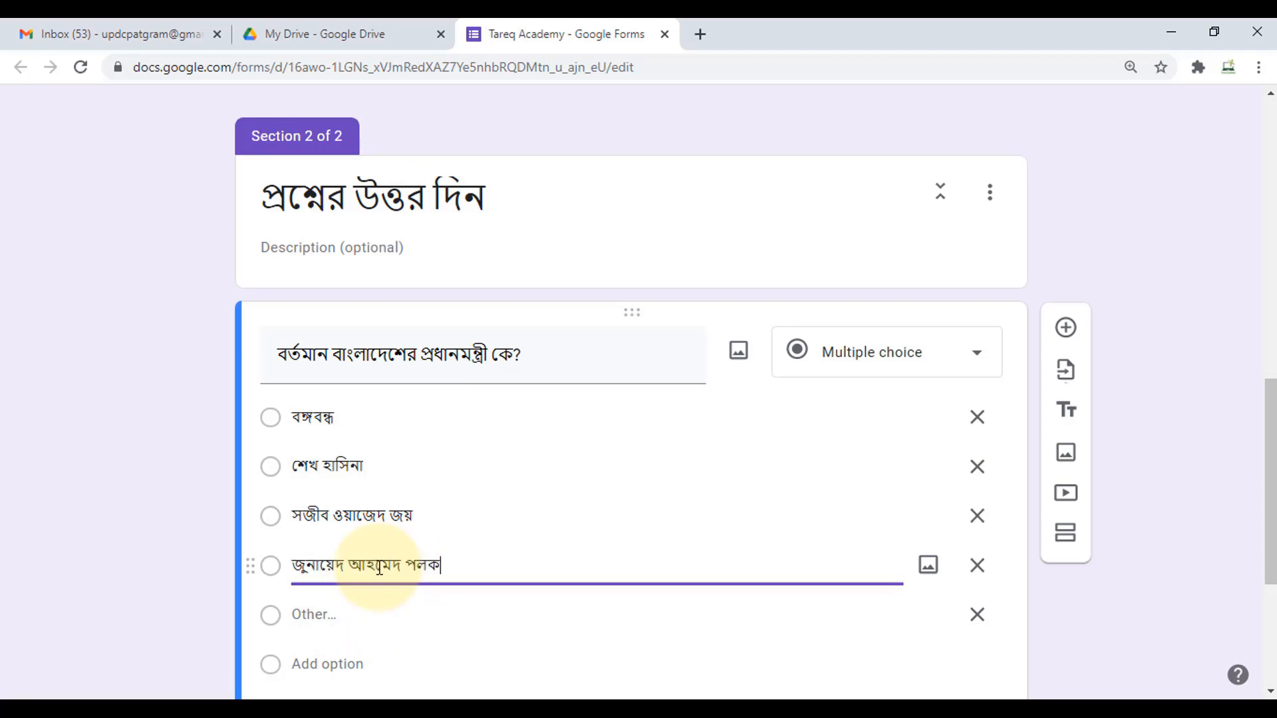
{"action": "scroll", "coordinate": [412, 532], "scroll_direction": "down", "scroll_amount": 2}
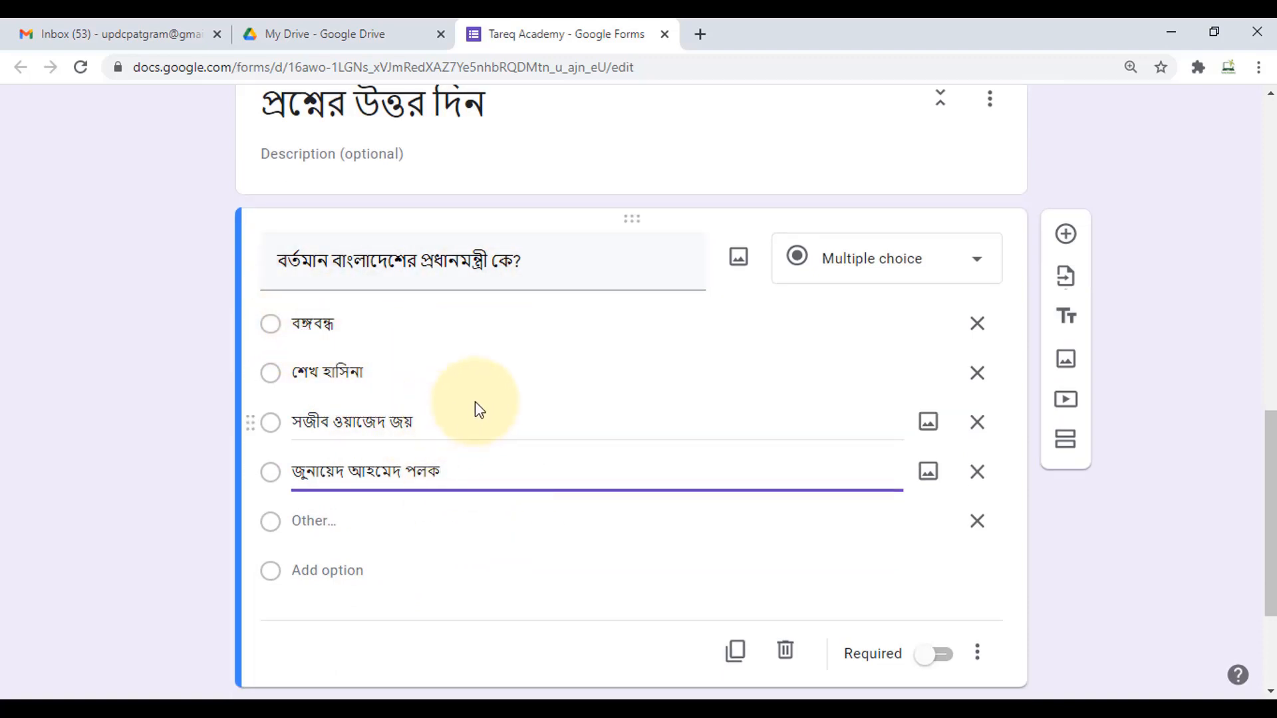
{"action": "scroll", "coordinate": [479, 408], "scroll_direction": "up", "scroll_amount": 1}
{"action": "scroll", "coordinate": [445, 405], "scroll_direction": "down", "scroll_amount": 1}
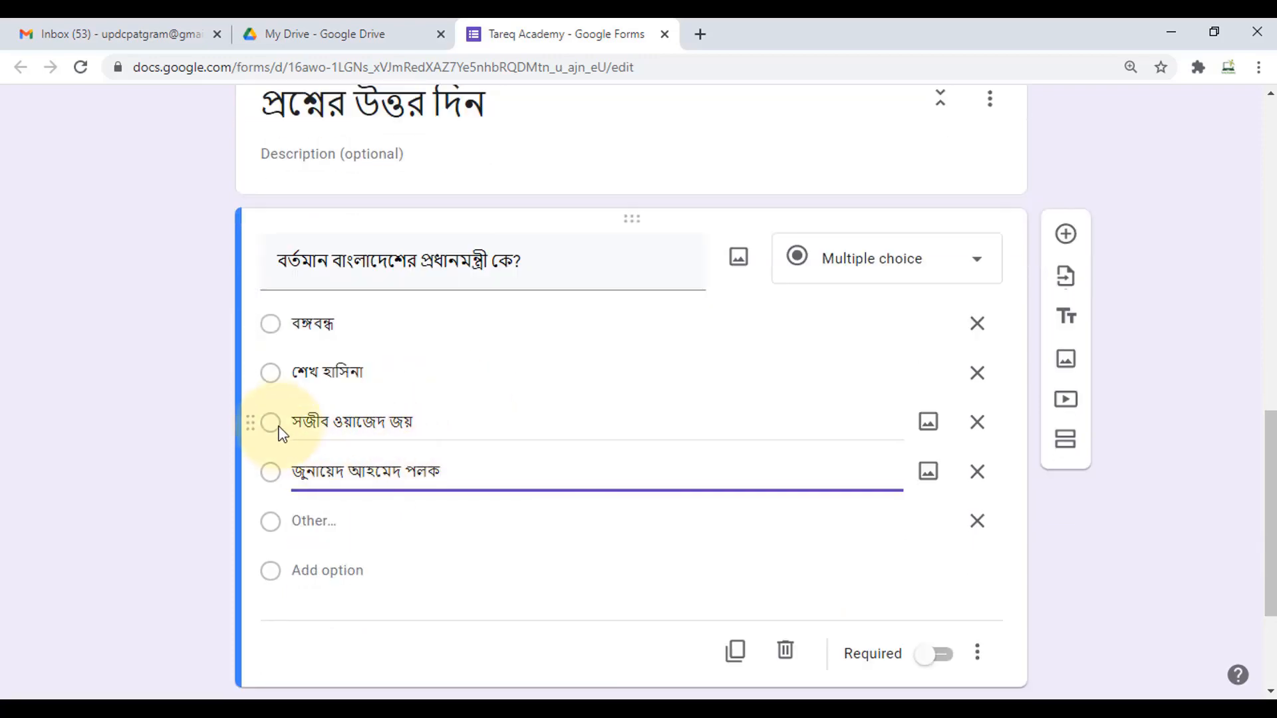
{"action": "scroll", "coordinate": [482, 501], "scroll_direction": "down", "scroll_amount": 1}
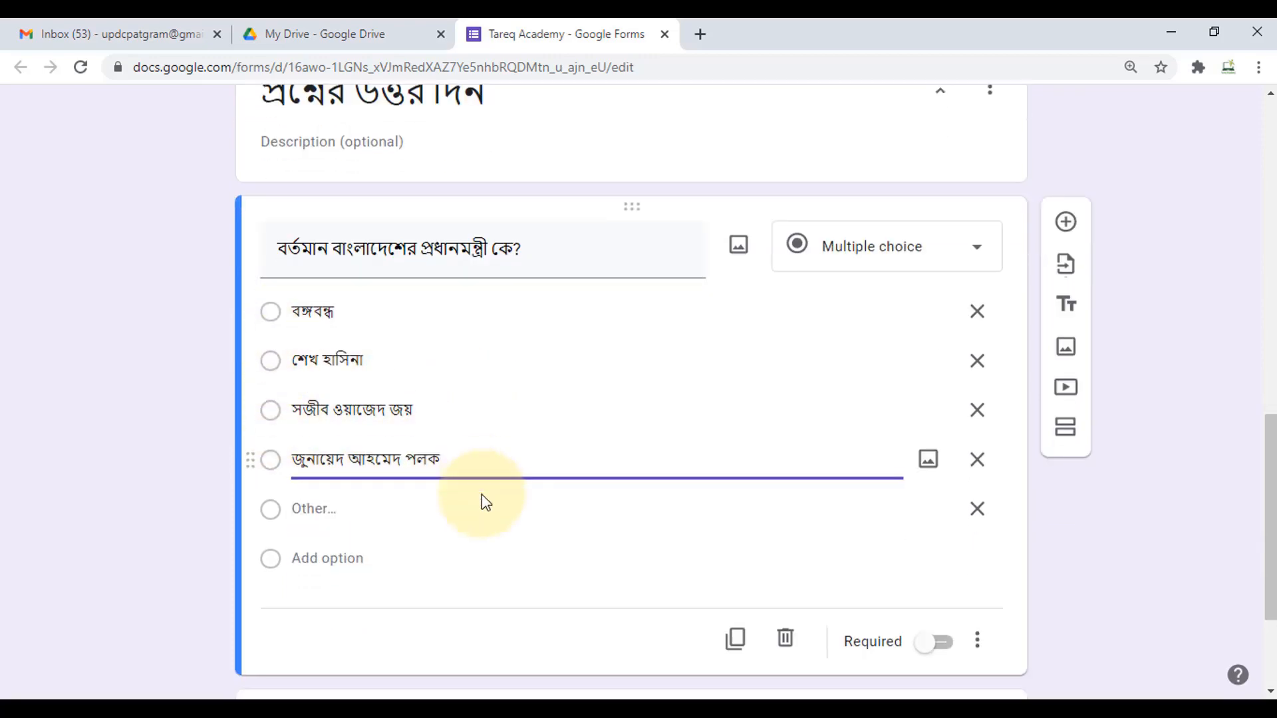
{"action": "left_click", "coordinate": [446, 567]}
{"action": "scroll", "coordinate": [442, 453], "scroll_direction": "up", "scroll_amount": 1}
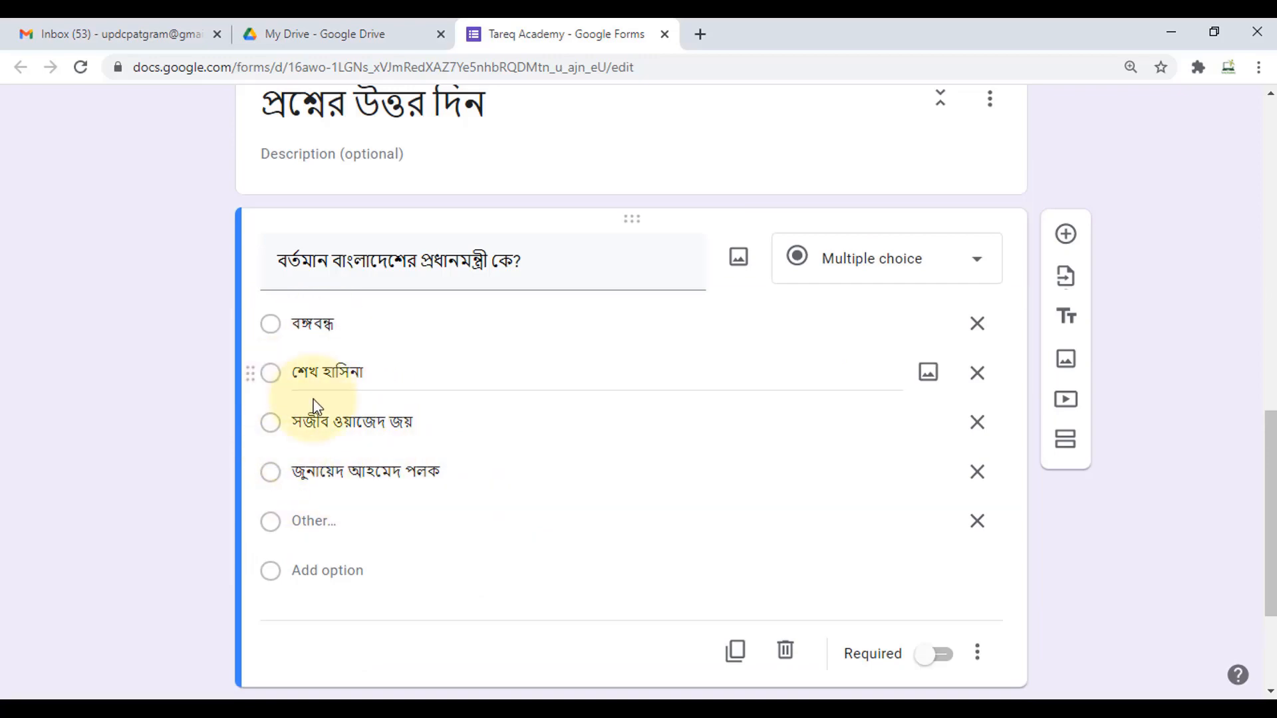
{"action": "scroll", "coordinate": [767, 457], "scroll_direction": "up", "scroll_amount": 10}
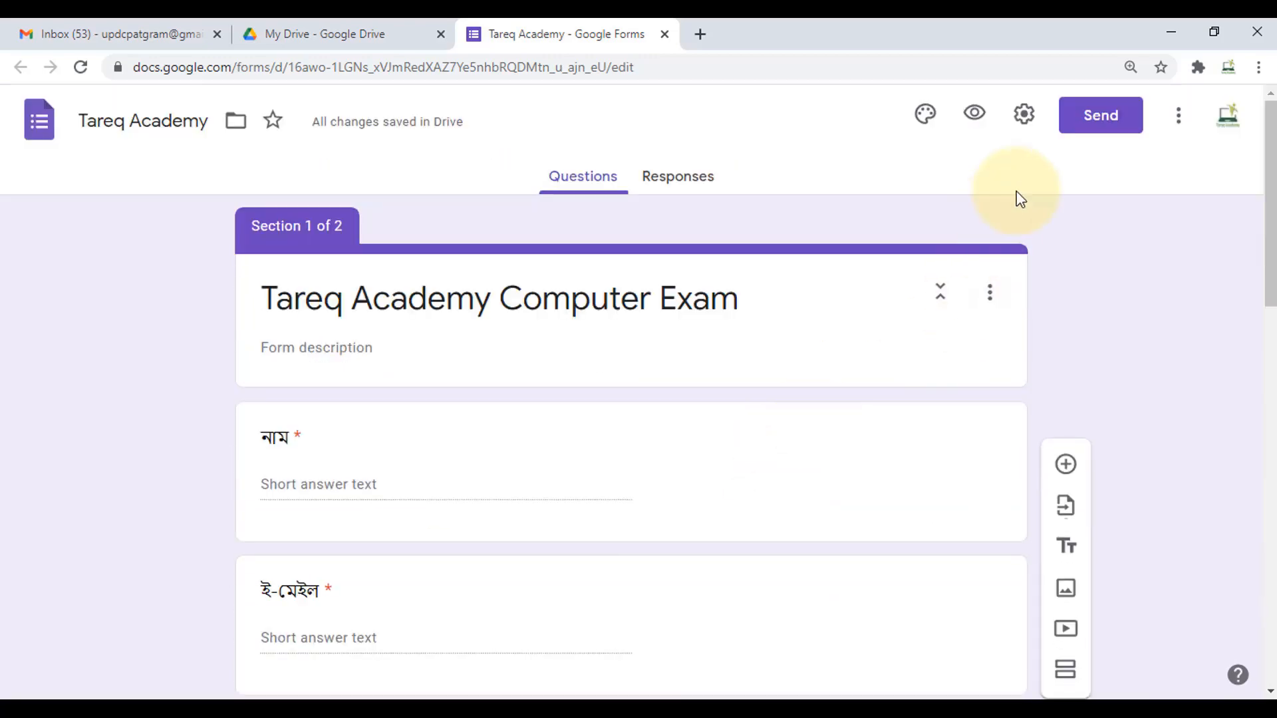
- Switch on Make this a quiz in the form's Quizzes settings and save
{"action": "left_click", "coordinate": [1022, 114]}
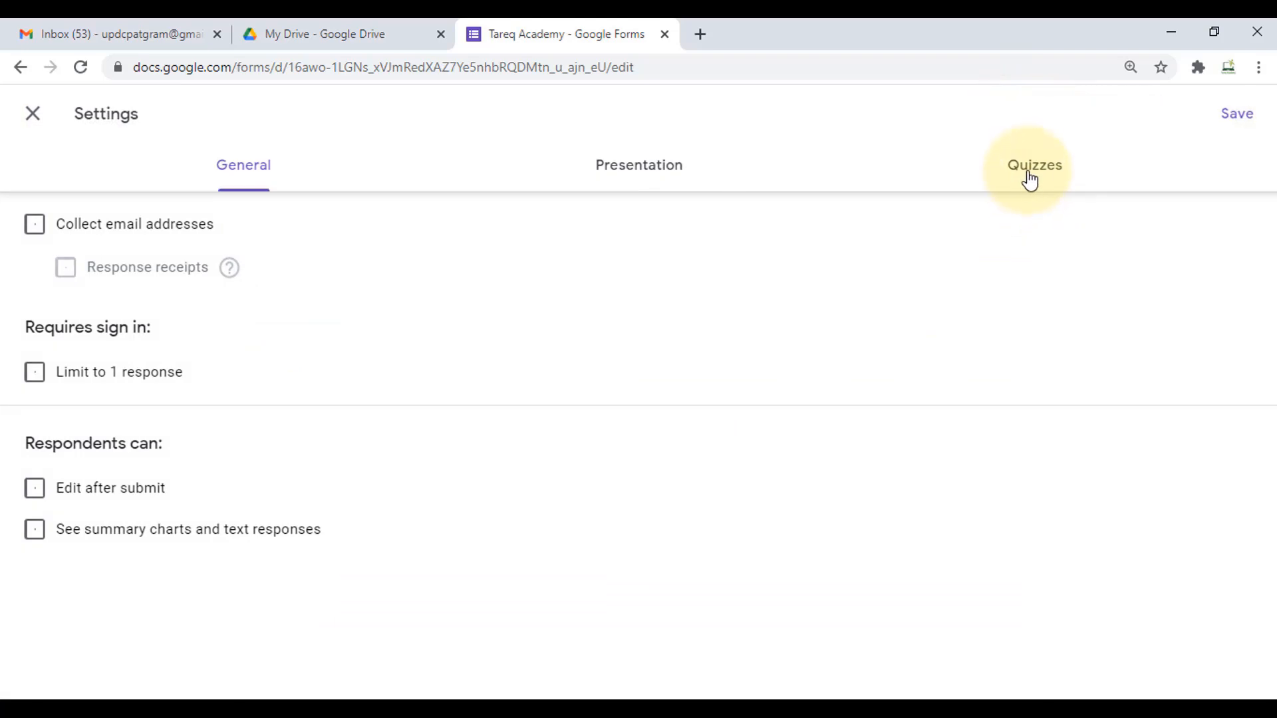
{"action": "left_click", "coordinate": [1030, 177]}
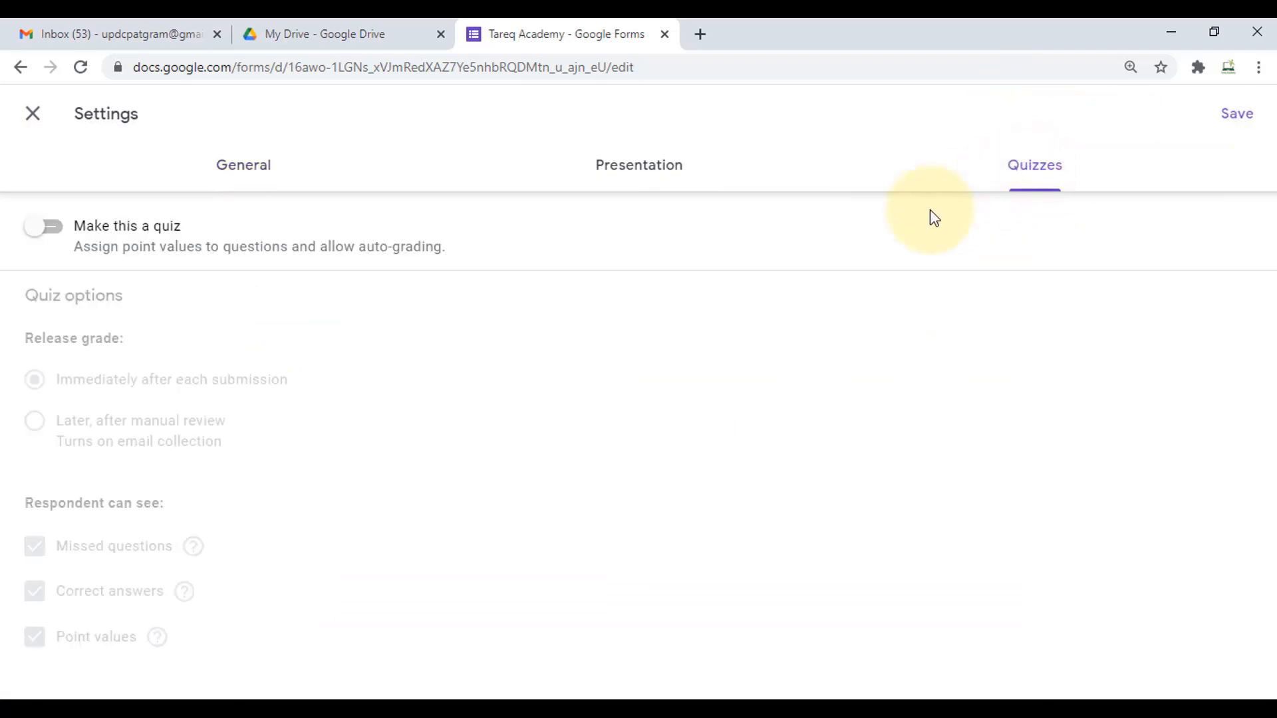
{"action": "left_click", "coordinate": [61, 228]}
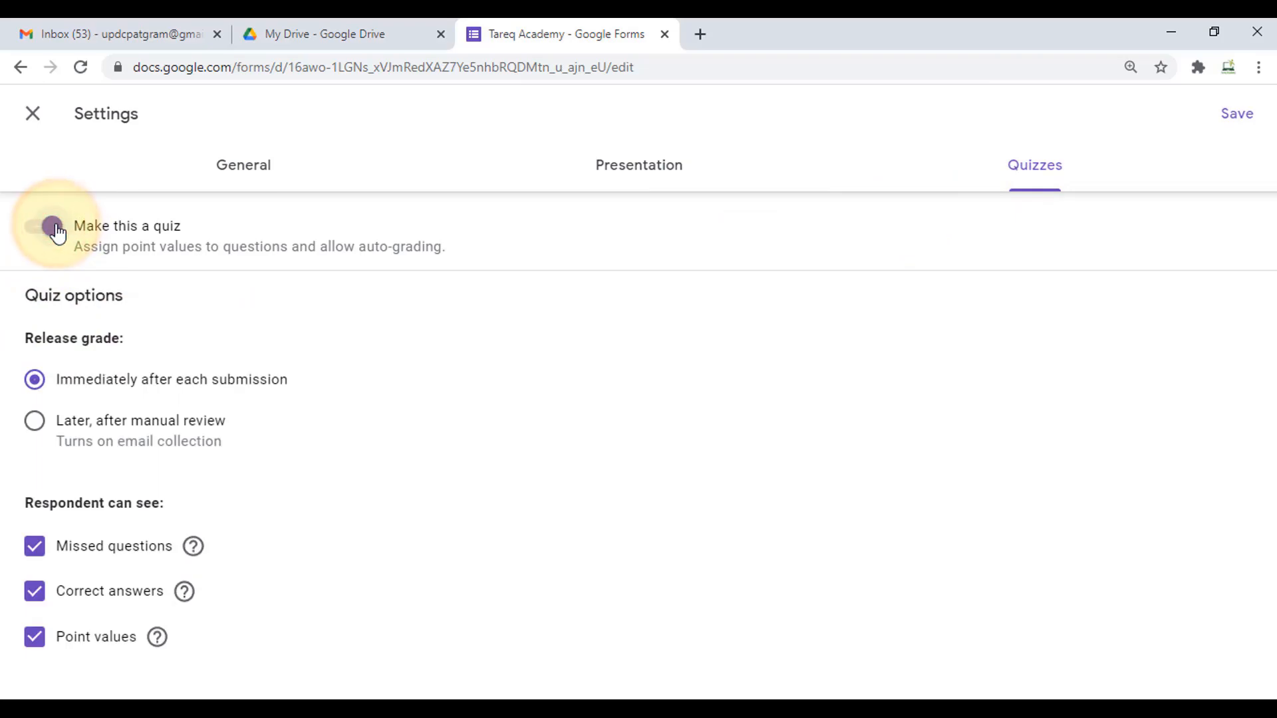
{"action": "left_click", "coordinate": [1223, 117]}
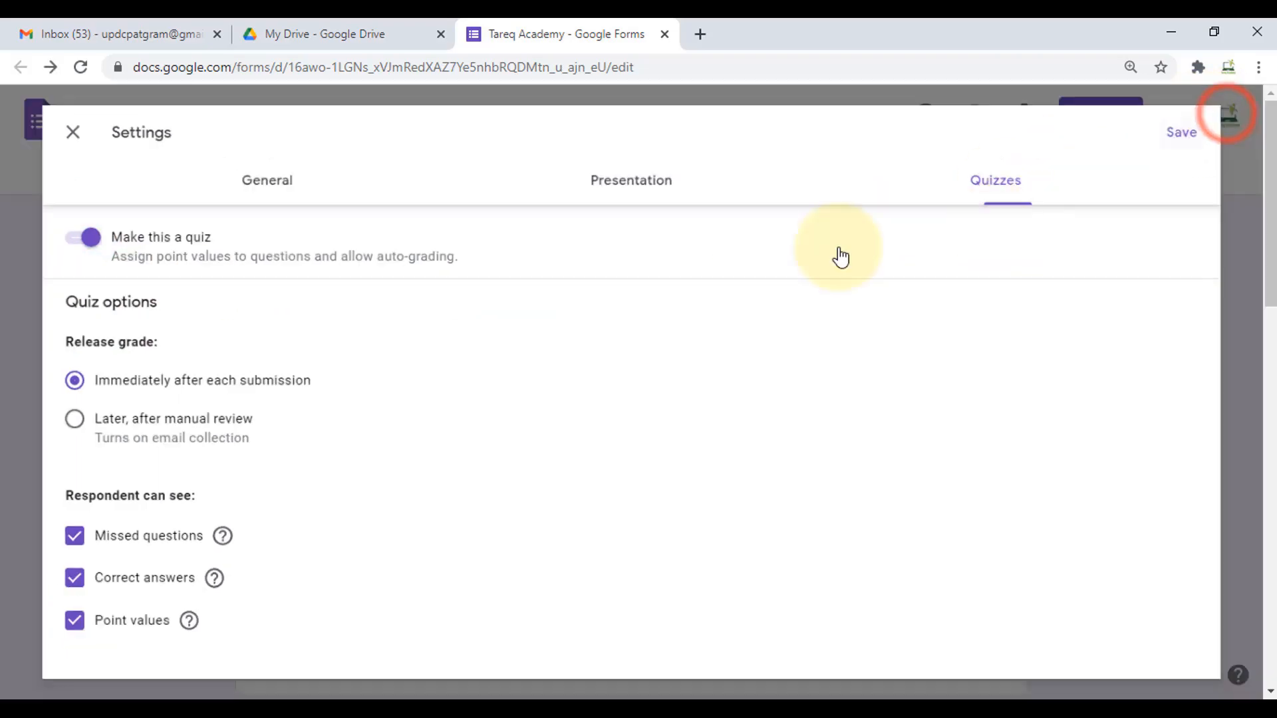
{"action": "scroll", "coordinate": [626, 498], "scroll_direction": "down", "scroll_amount": 15}
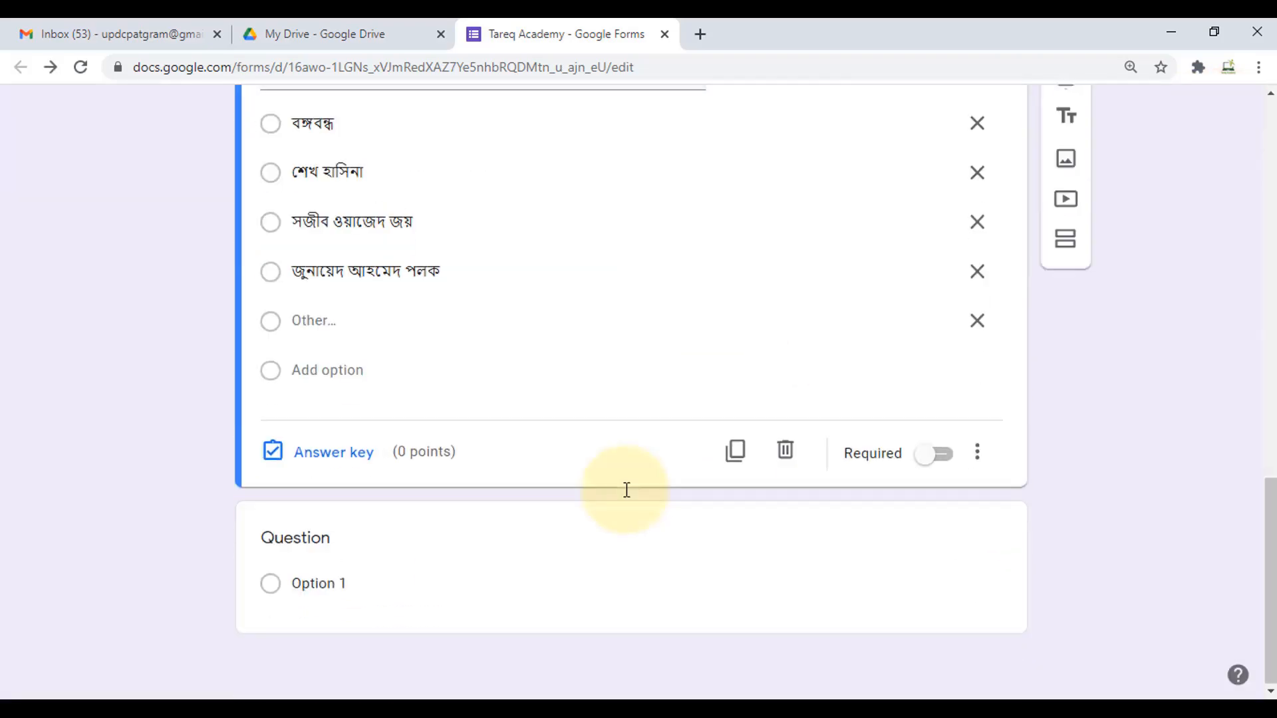
{"action": "scroll", "coordinate": [565, 496], "scroll_direction": "up", "scroll_amount": 1}
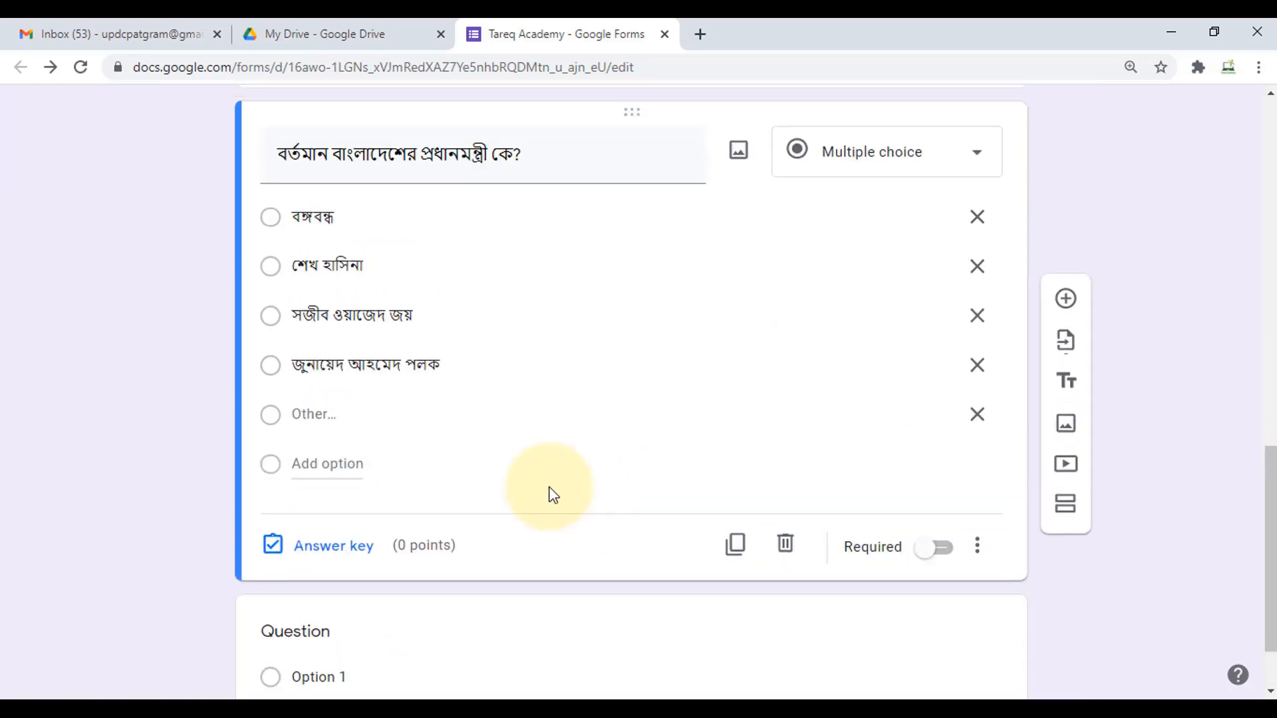
{"action": "left_click", "coordinate": [309, 546]}
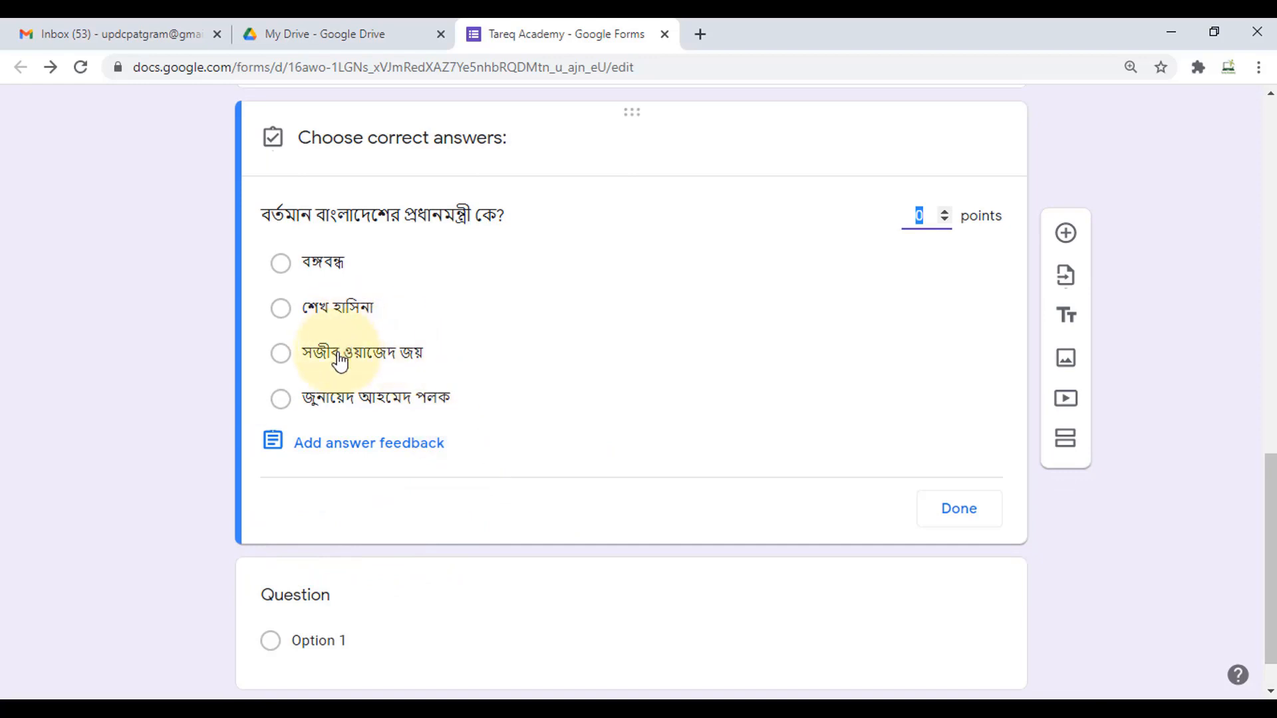
- Mark শেখ হাসিনা as correct and make the Prime Minister question worth 2 points
{"action": "left_click", "coordinate": [281, 308]}
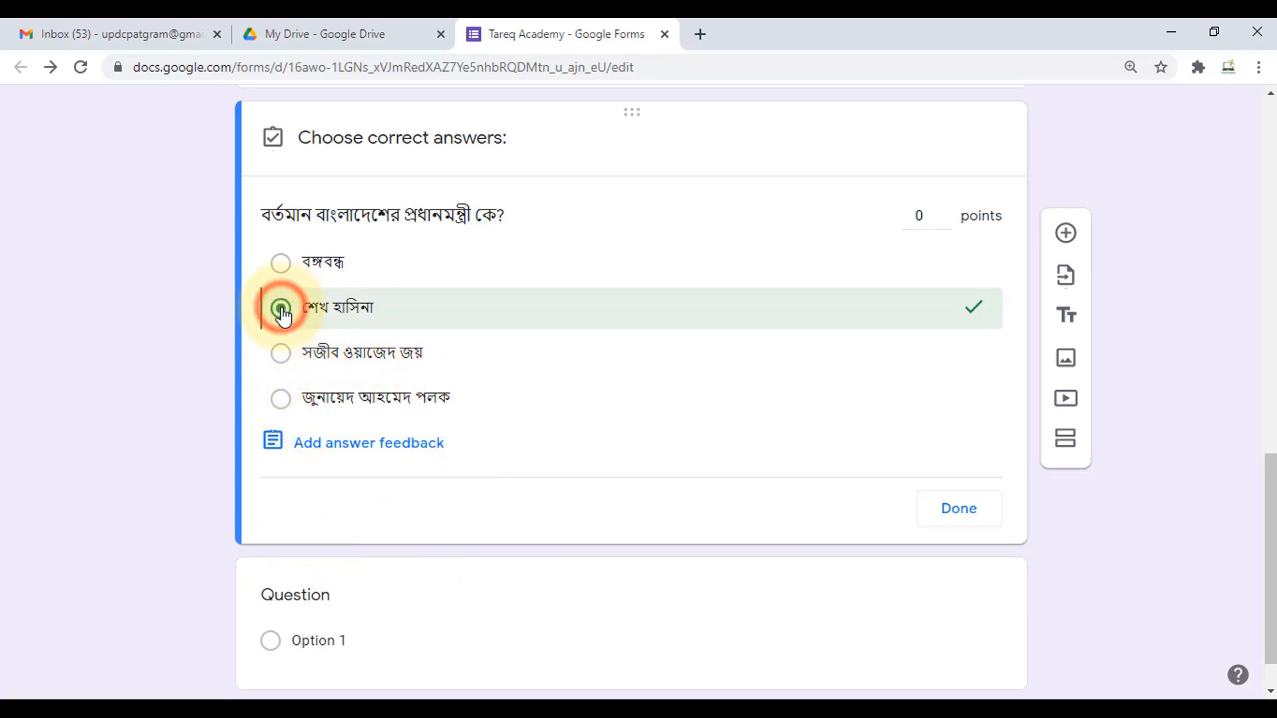
{"action": "left_click", "coordinate": [928, 218]}
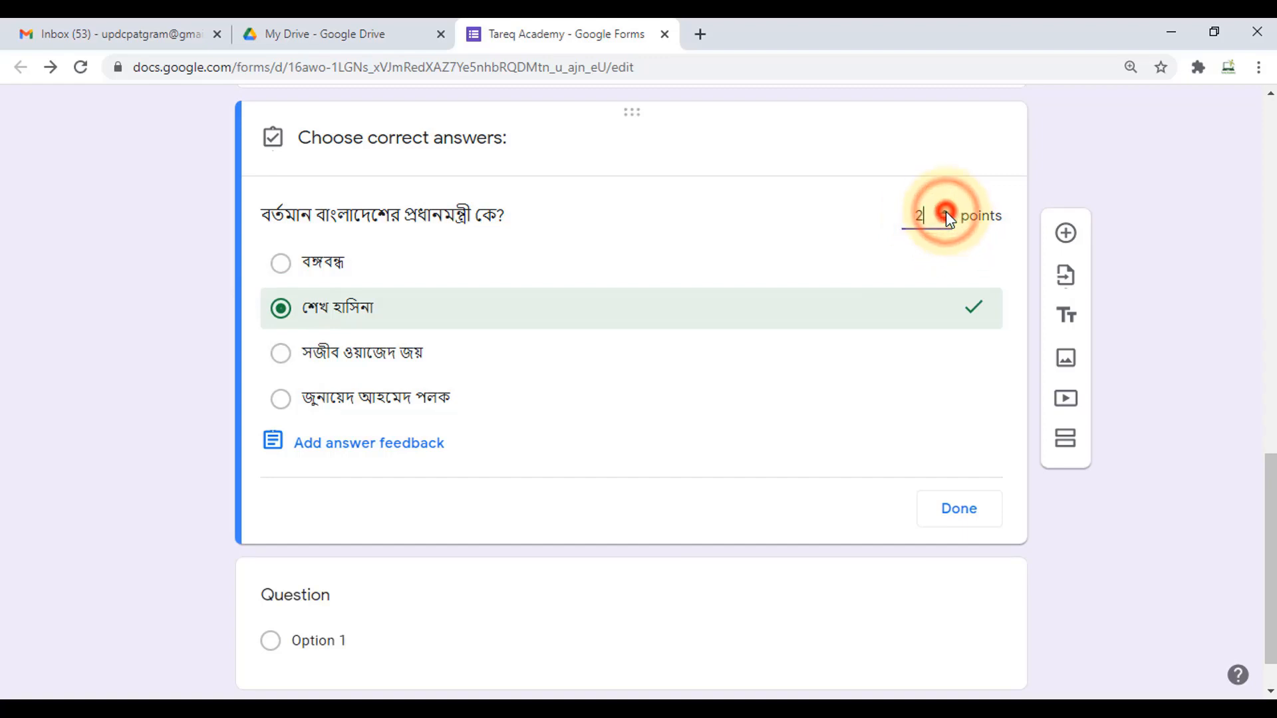
{"action": "left_click", "coordinate": [946, 211]}
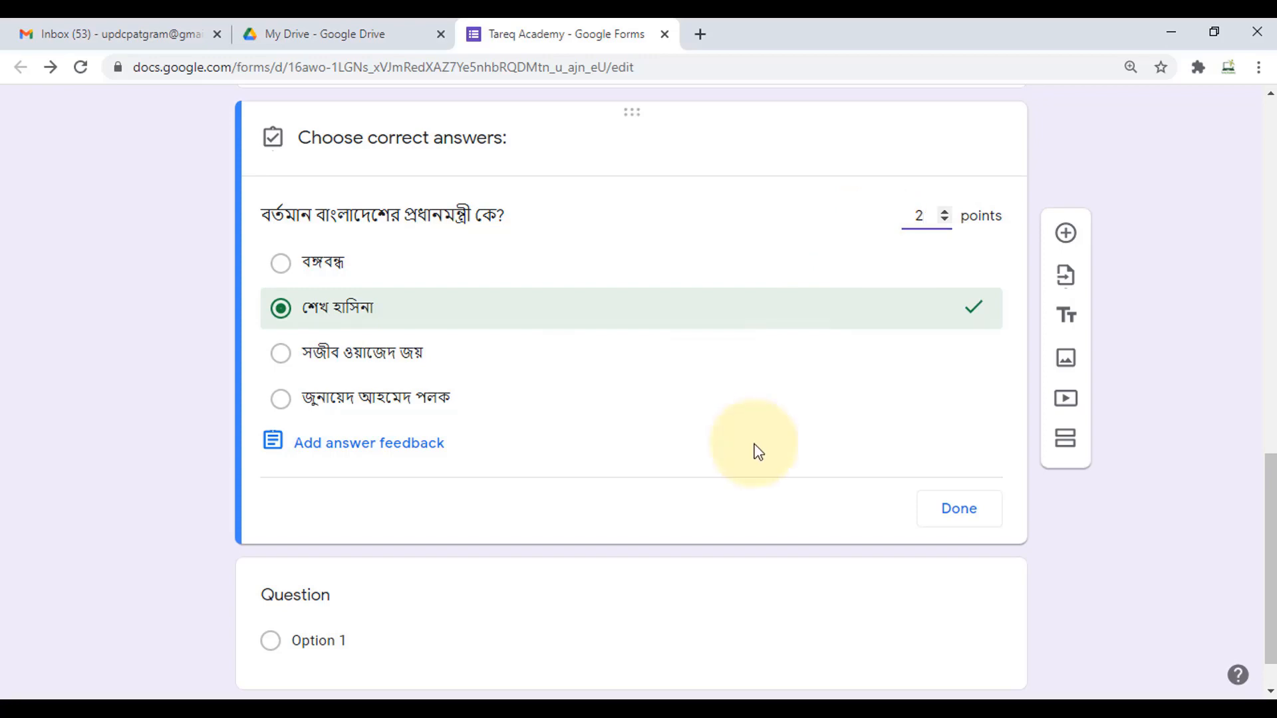
{"action": "left_click", "coordinate": [951, 512]}
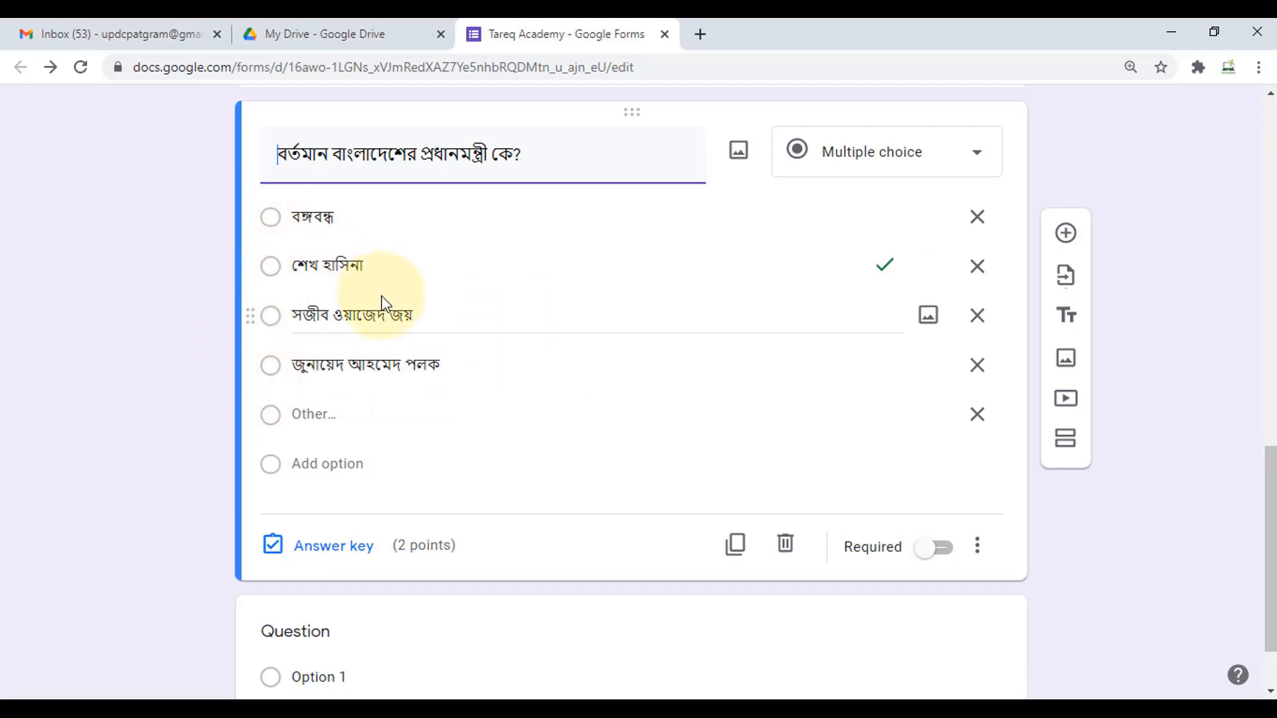
{"action": "scroll", "coordinate": [452, 346], "scroll_direction": "down", "scroll_amount": 2}
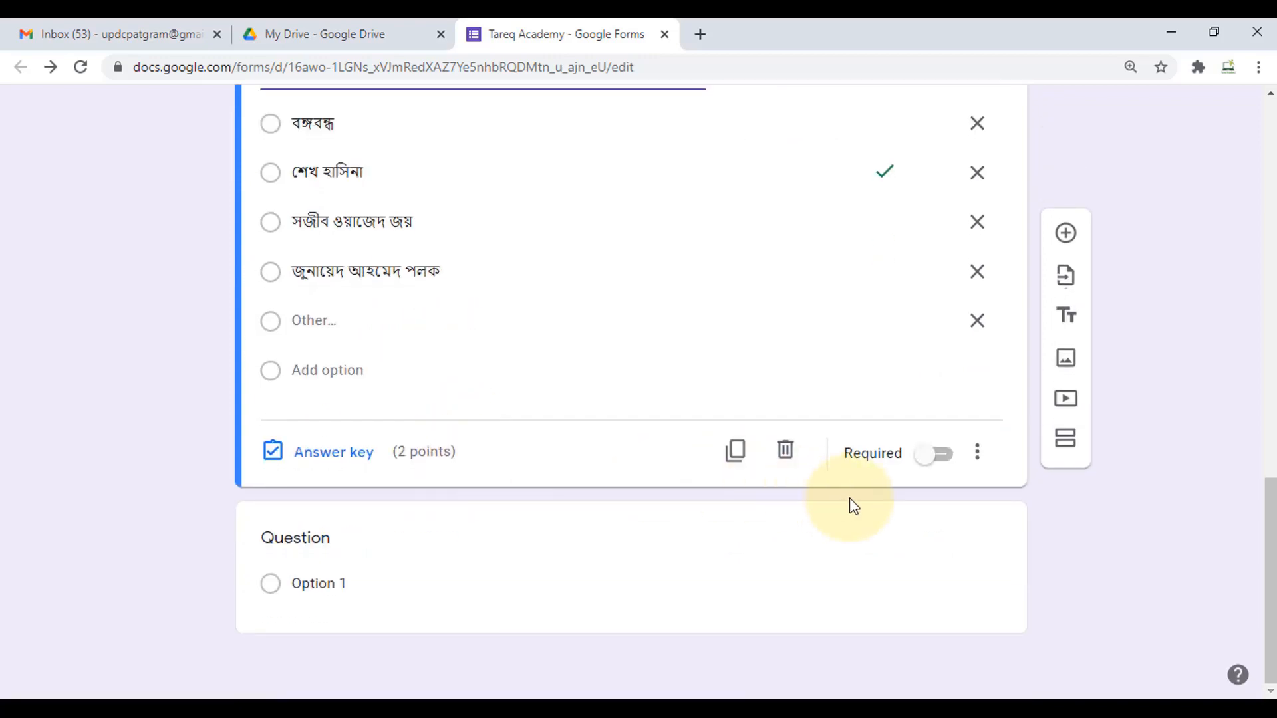
{"action": "left_click", "coordinate": [735, 458]}
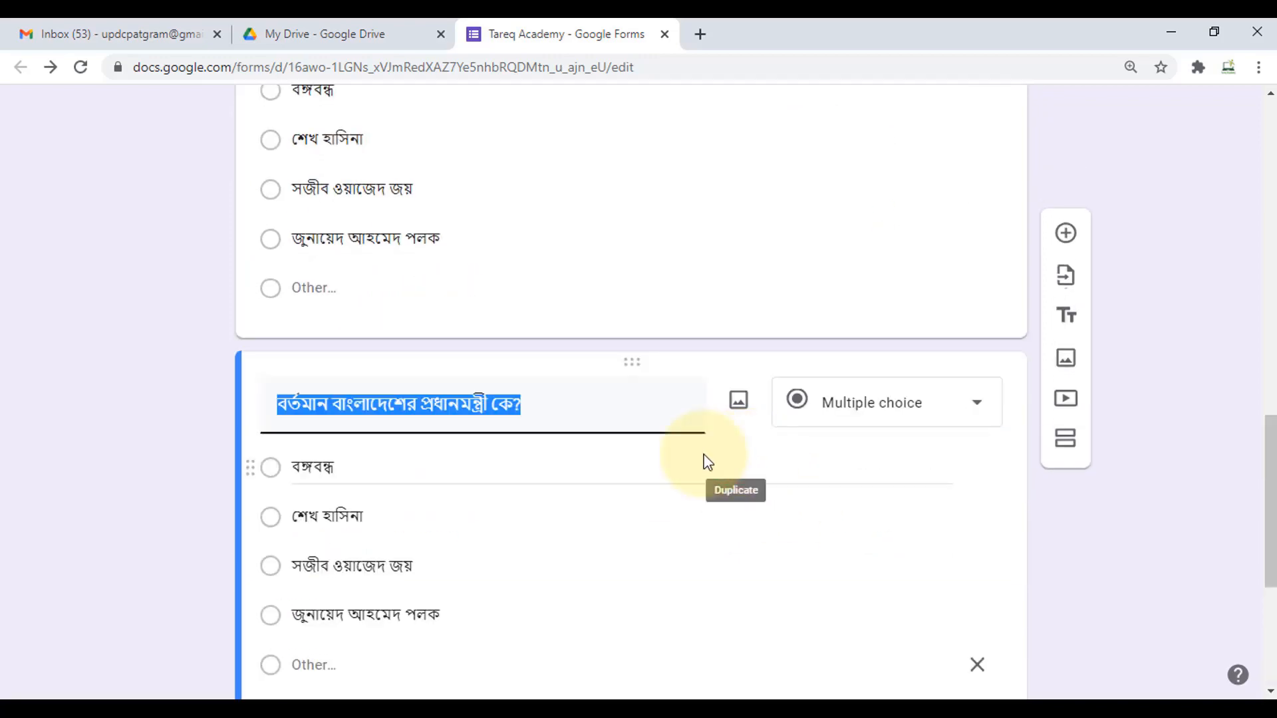
- Retitle the copy with ক্রিকেট টিমের অধিনায়ক and replace options with মাশরাফি, মুশফিকুর রহিম, সাকিব, তামিম
{"action": "left_click", "coordinate": [532, 404]}
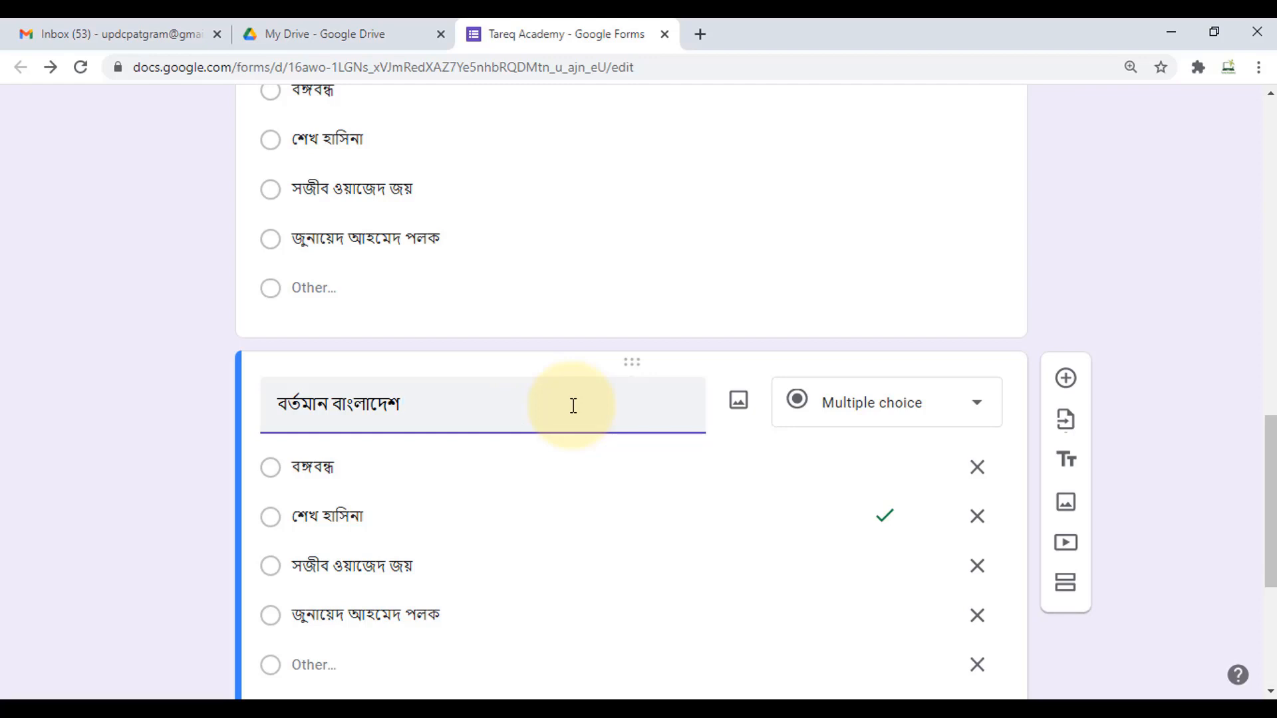
{"action": "type", "text": "ক্রিকেট টিমের অধিনায়ক কে?"}
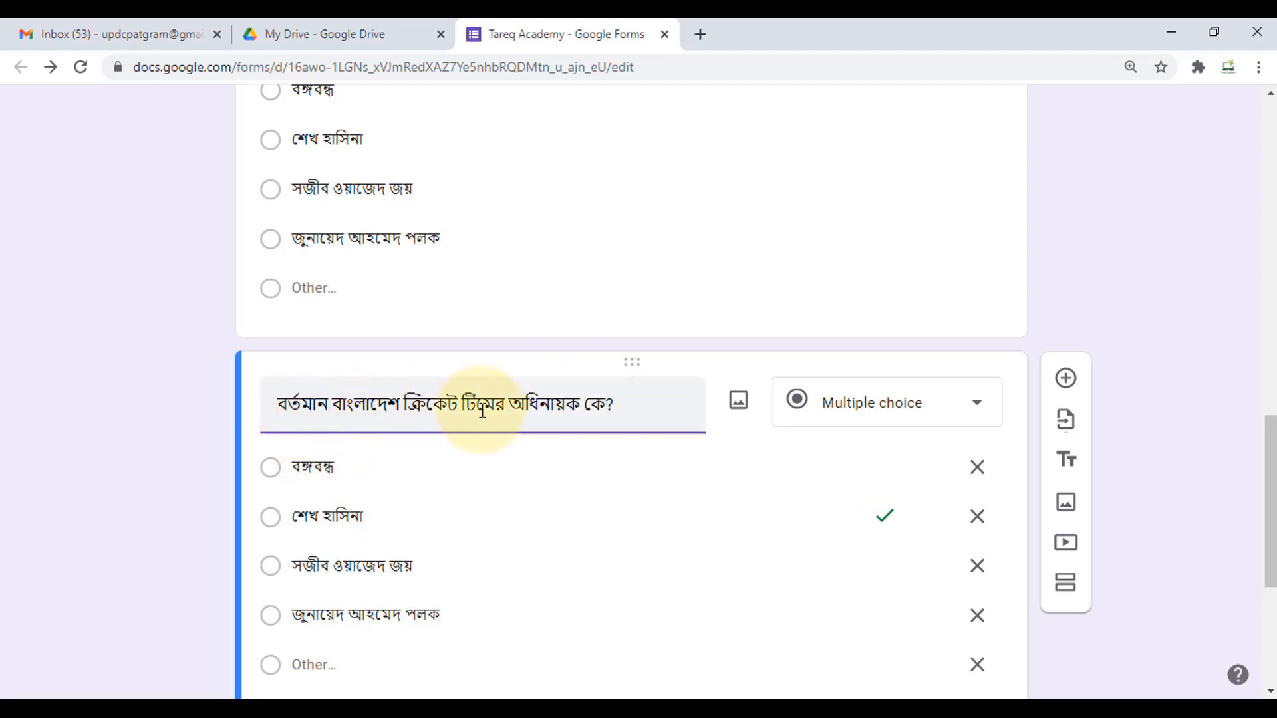
{"action": "double_click", "coordinate": [351, 473]}
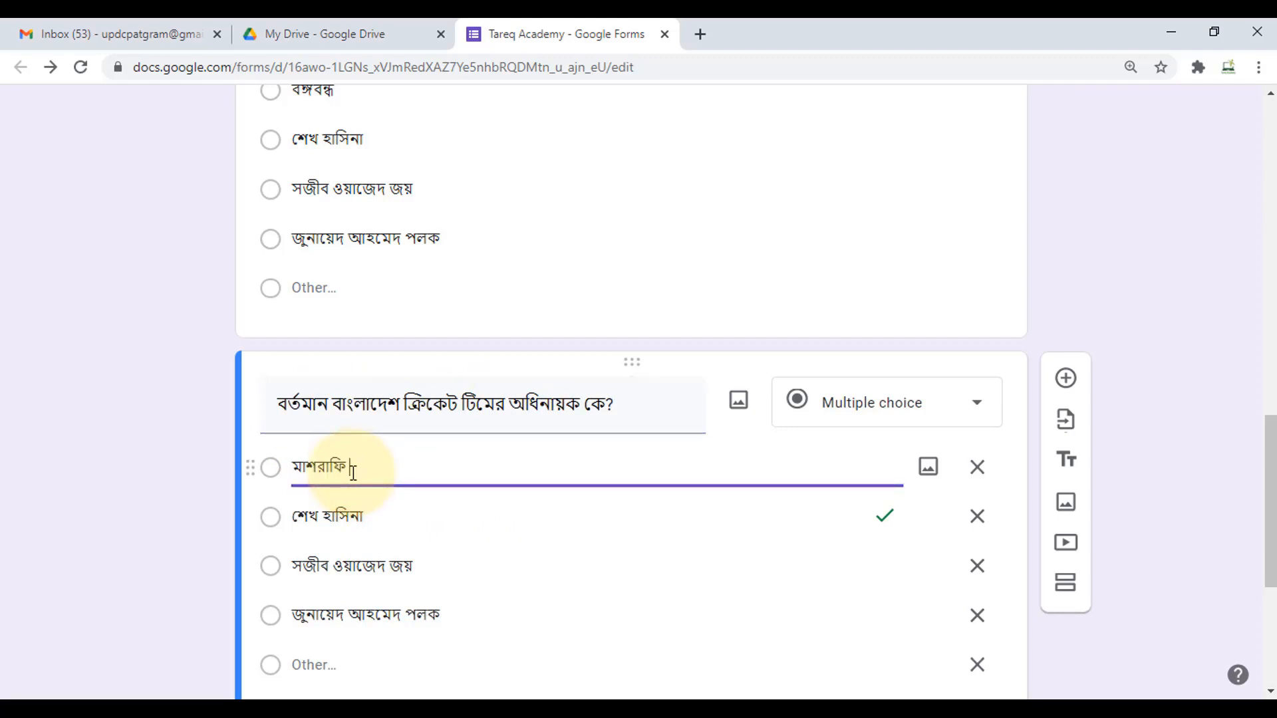
{"action": "left_click", "coordinate": [373, 533]}
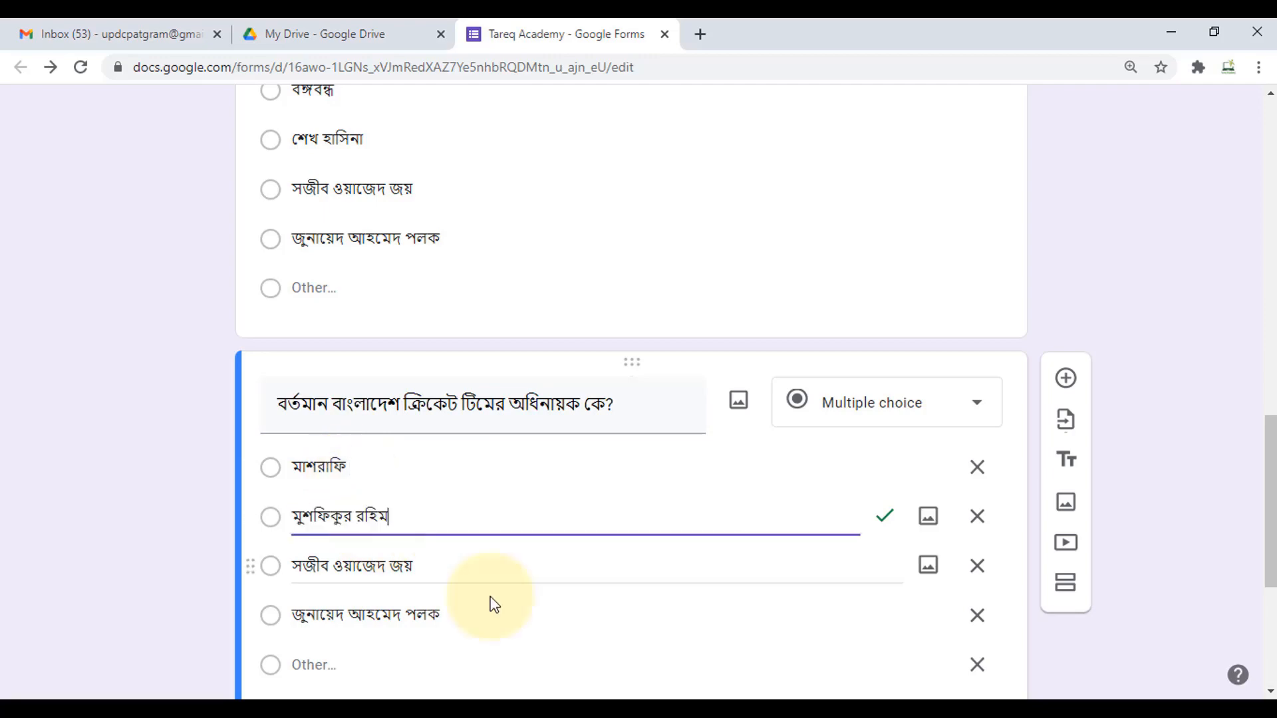
{"action": "left_click", "coordinate": [431, 570]}
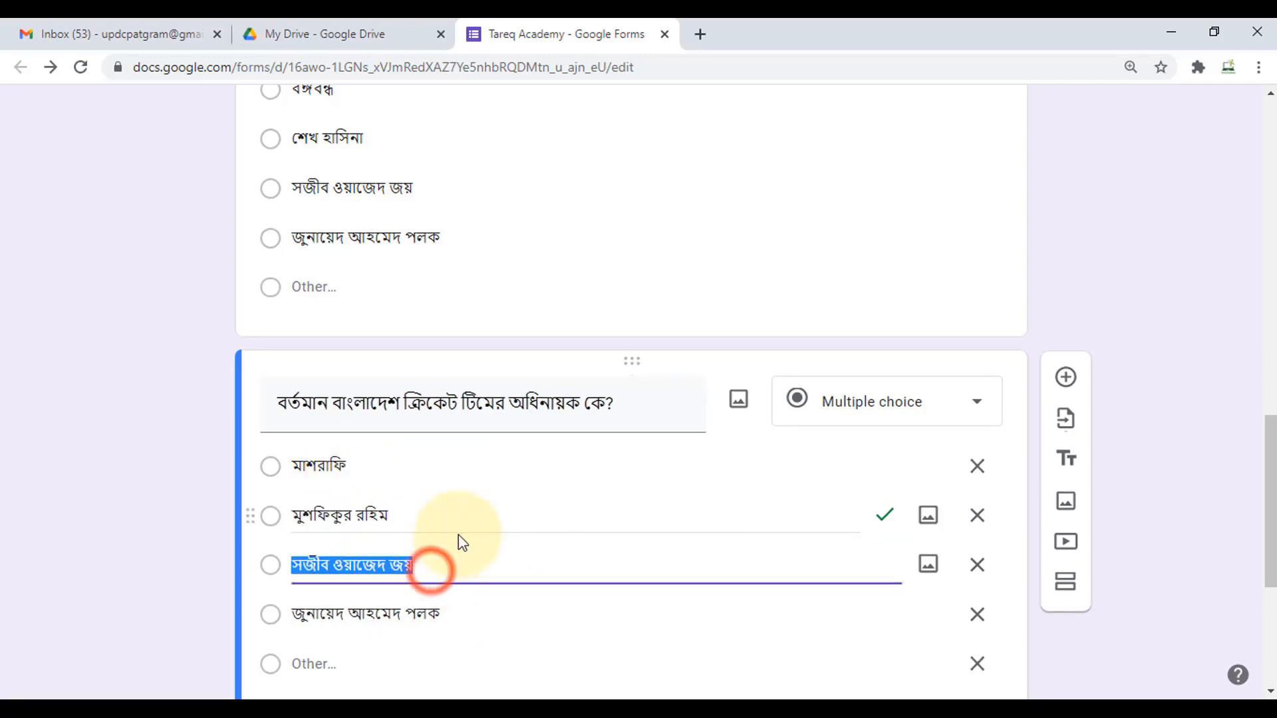
{"action": "scroll", "coordinate": [466, 533], "scroll_direction": "down", "scroll_amount": 3}
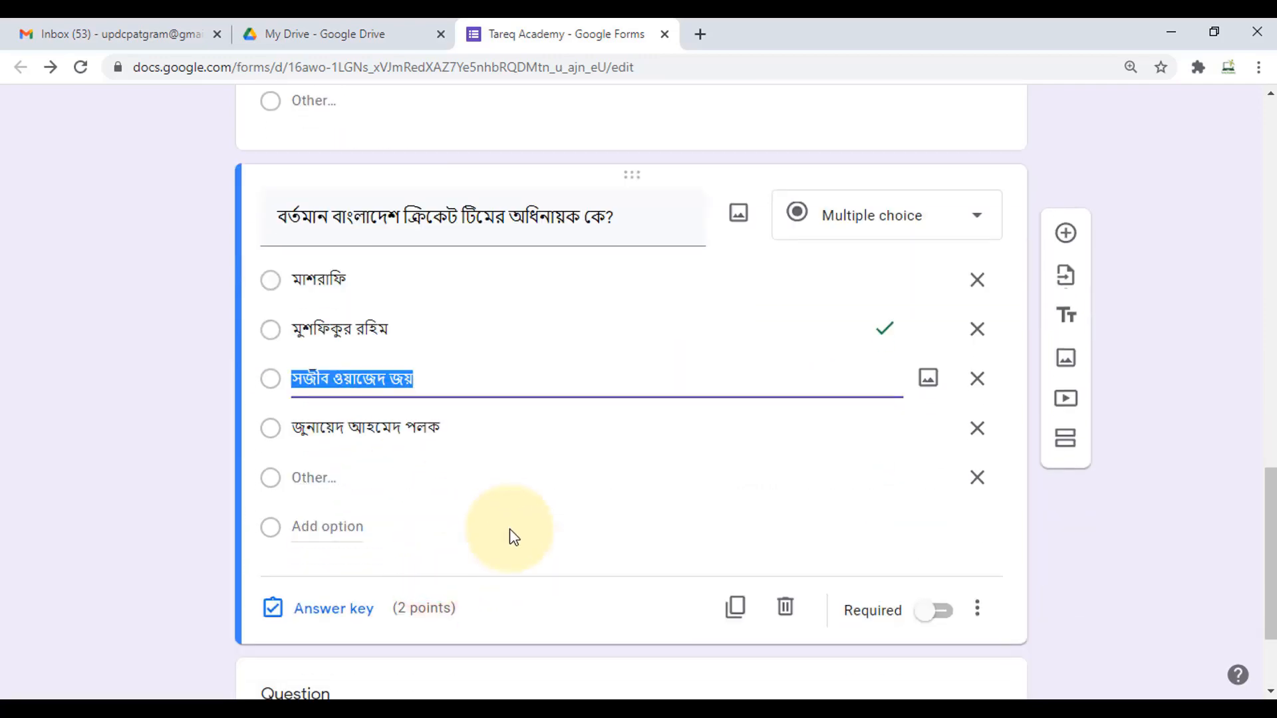
{"action": "type", "text": "সাকিব"}
{"action": "left_click", "coordinate": [464, 428]}
{"action": "key", "text": "BackSpace"}
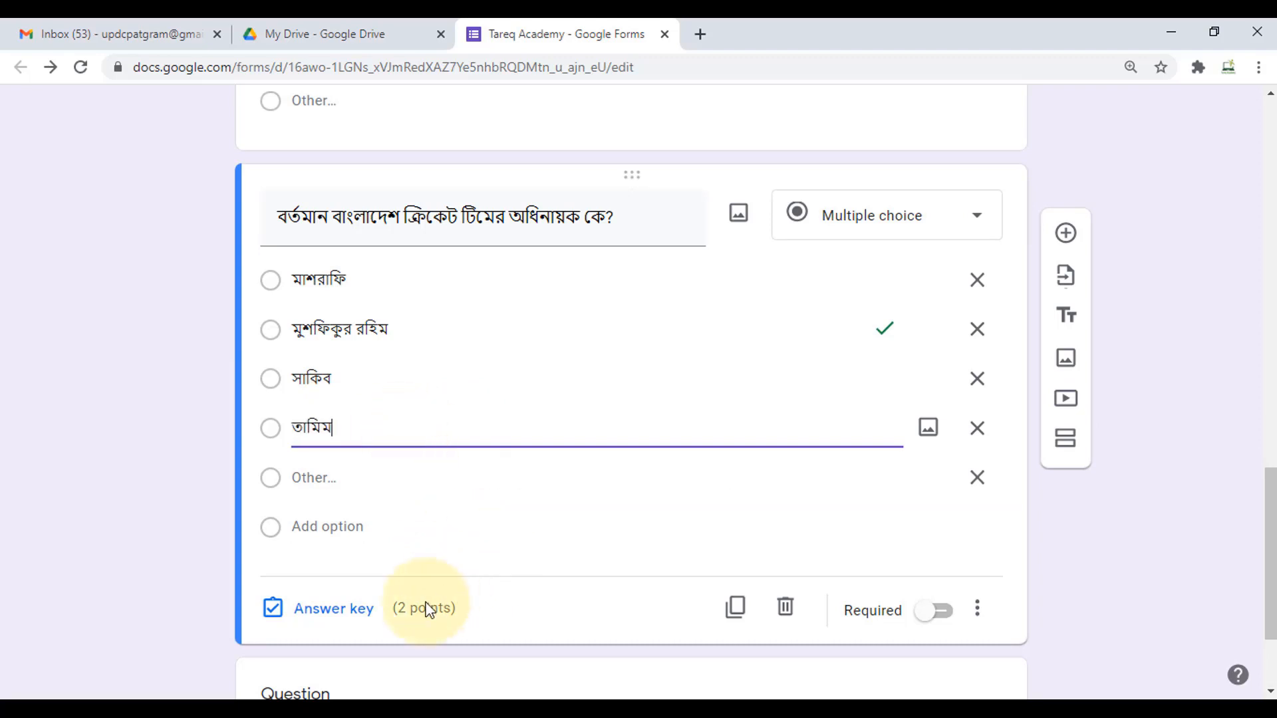
{"action": "left_click", "coordinate": [332, 609]}
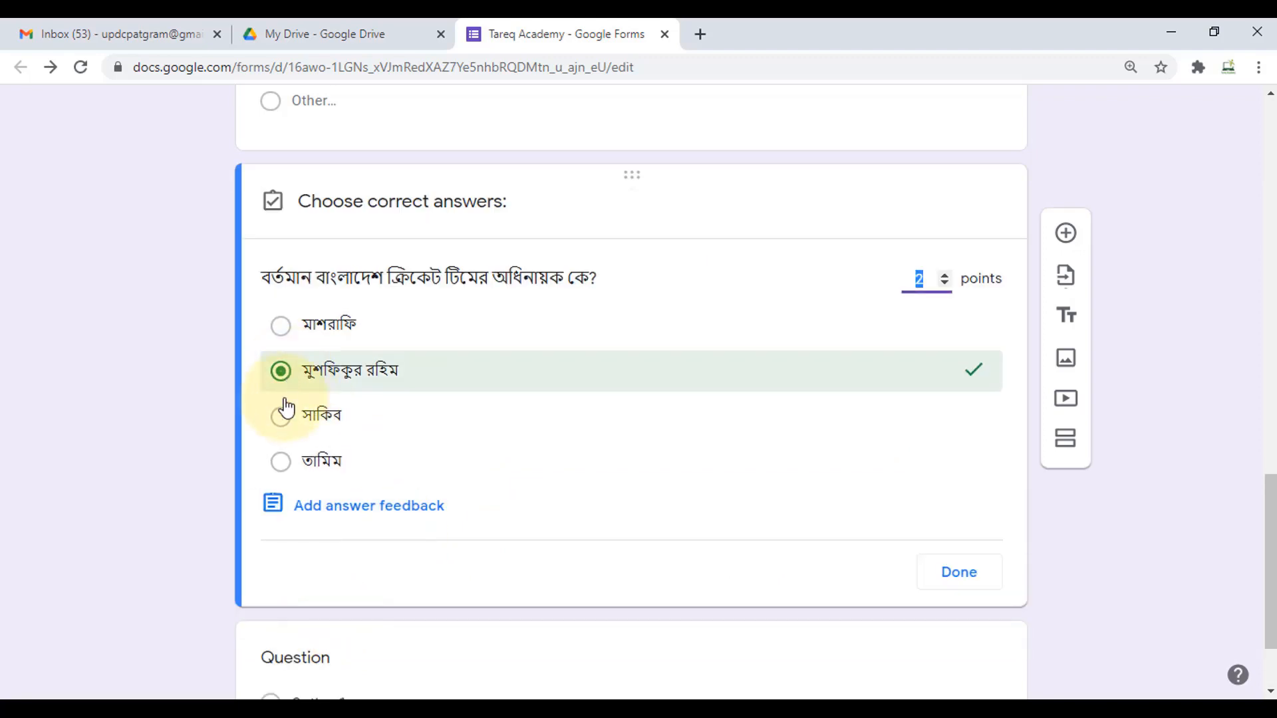
- Make মাশরাফি the sole correct answer to the cricket-captain question at 2 points
{"action": "left_click", "coordinate": [281, 328]}
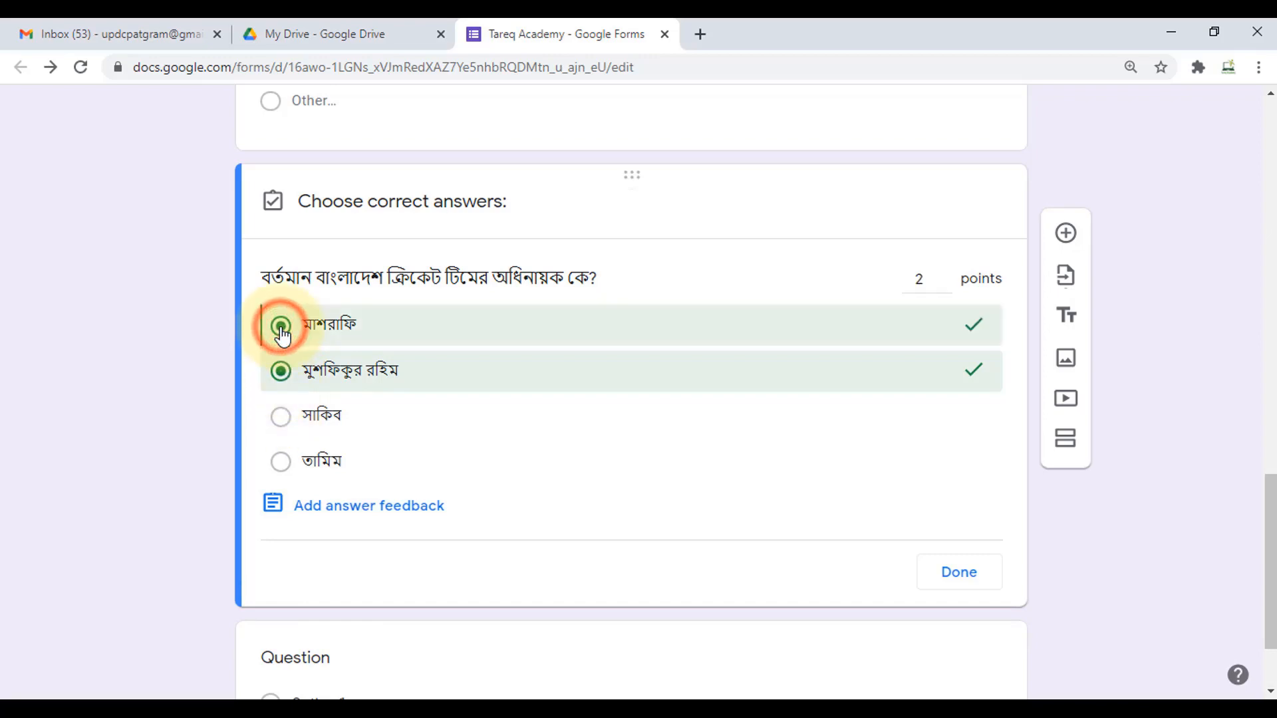
{"action": "left_click", "coordinate": [283, 374]}
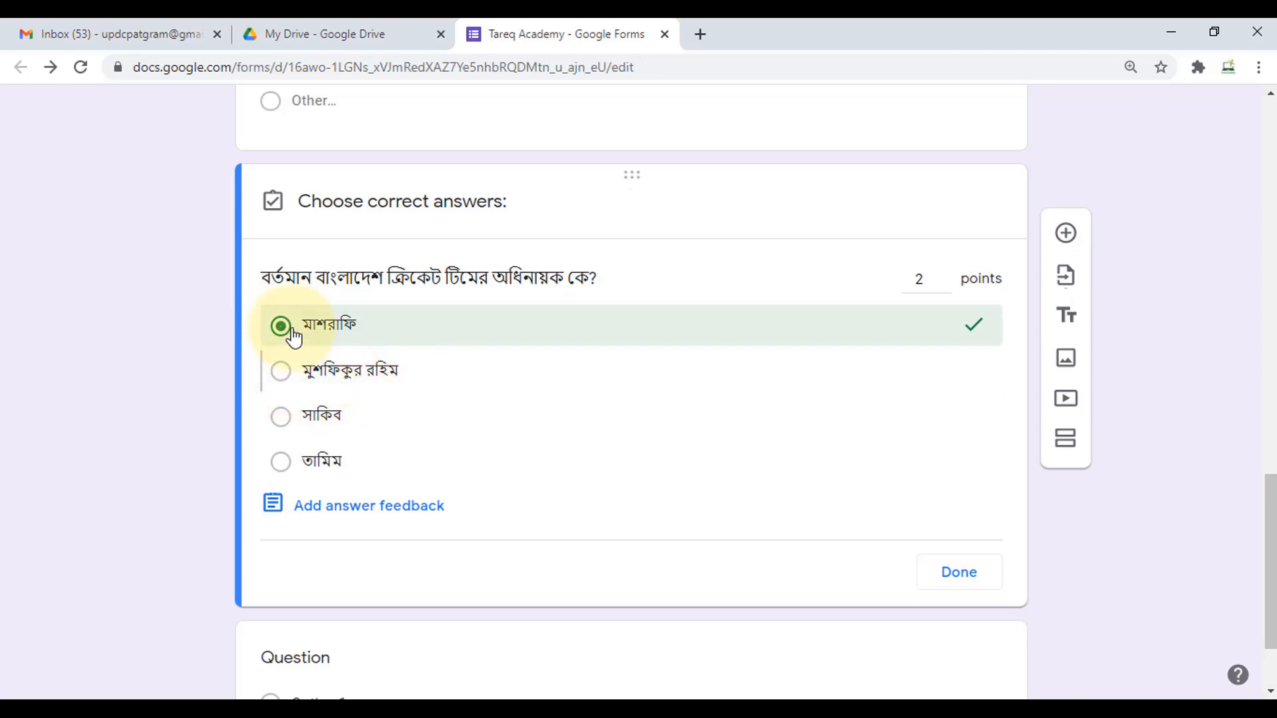
{"action": "left_click", "coordinate": [966, 579]}
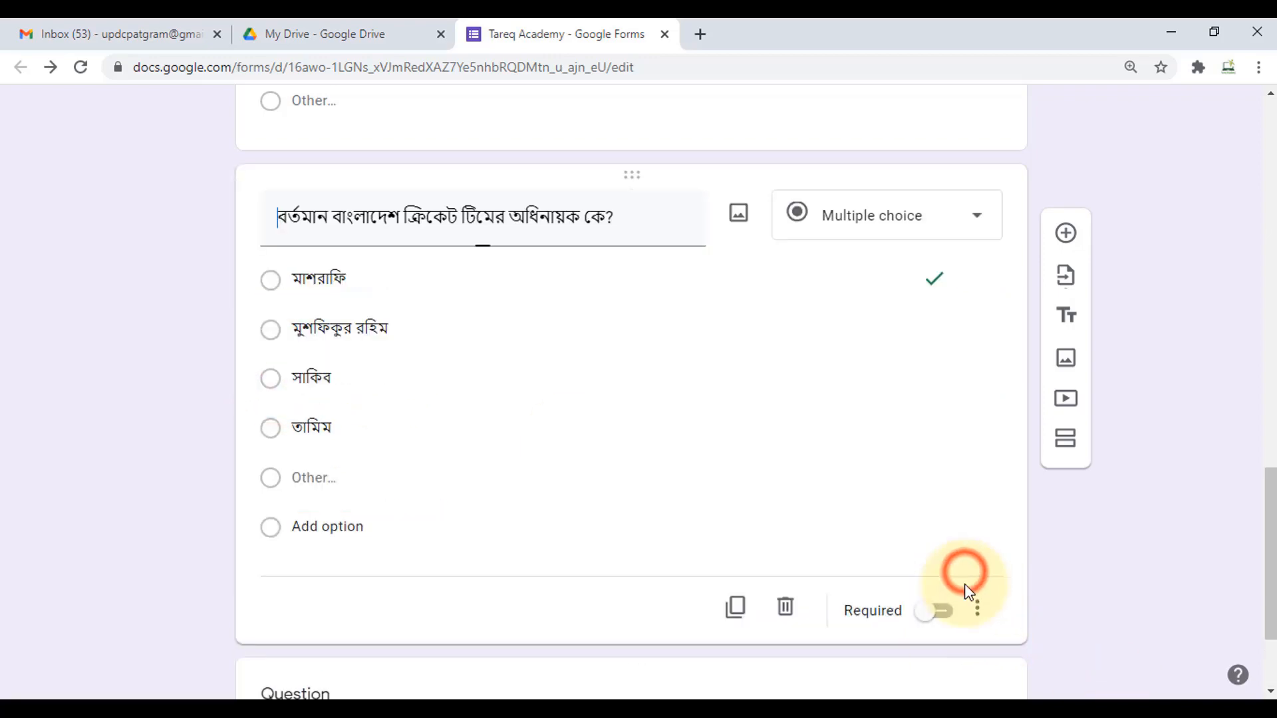
- Review the quiz, now worth 4 points in total, and open the respondent preview
{"action": "scroll", "coordinate": [918, 373], "scroll_direction": "down", "scroll_amount": 1}
{"action": "scroll", "coordinate": [745, 459], "scroll_direction": "down", "scroll_amount": 1}
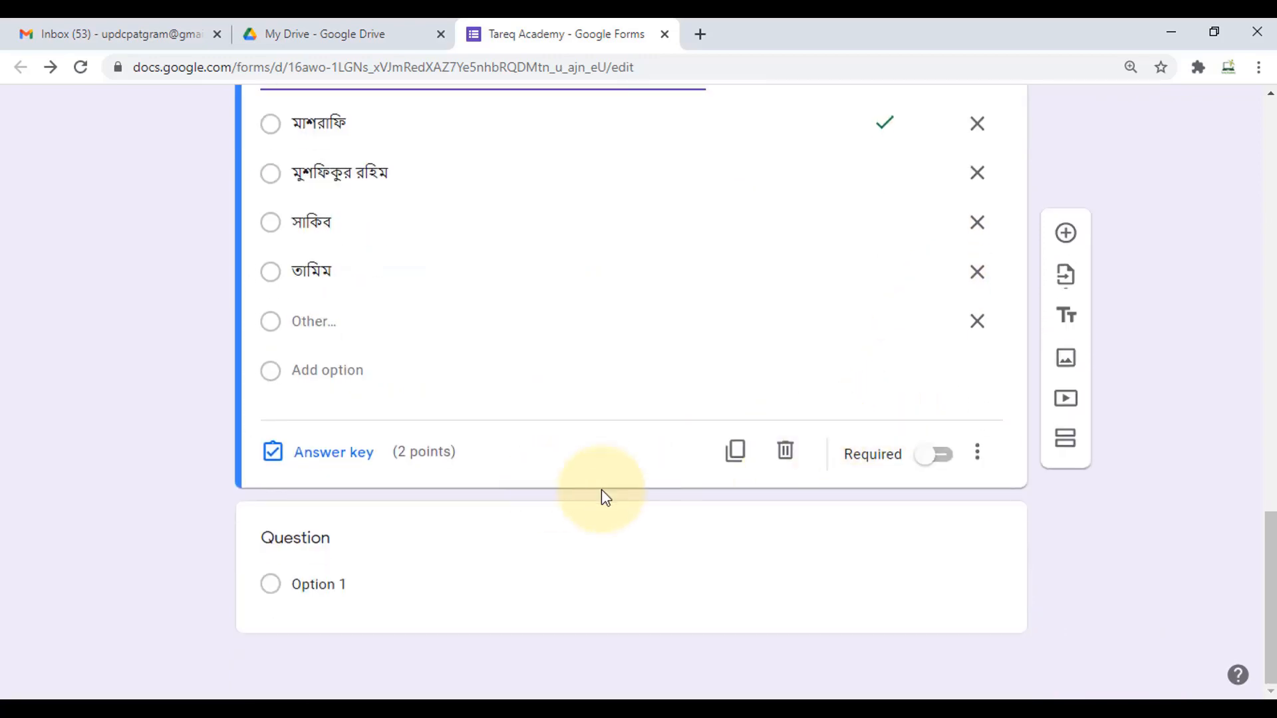
{"action": "left_click", "coordinate": [734, 455]}
{"action": "scroll", "coordinate": [740, 452], "scroll_direction": "up", "scroll_amount": 2}
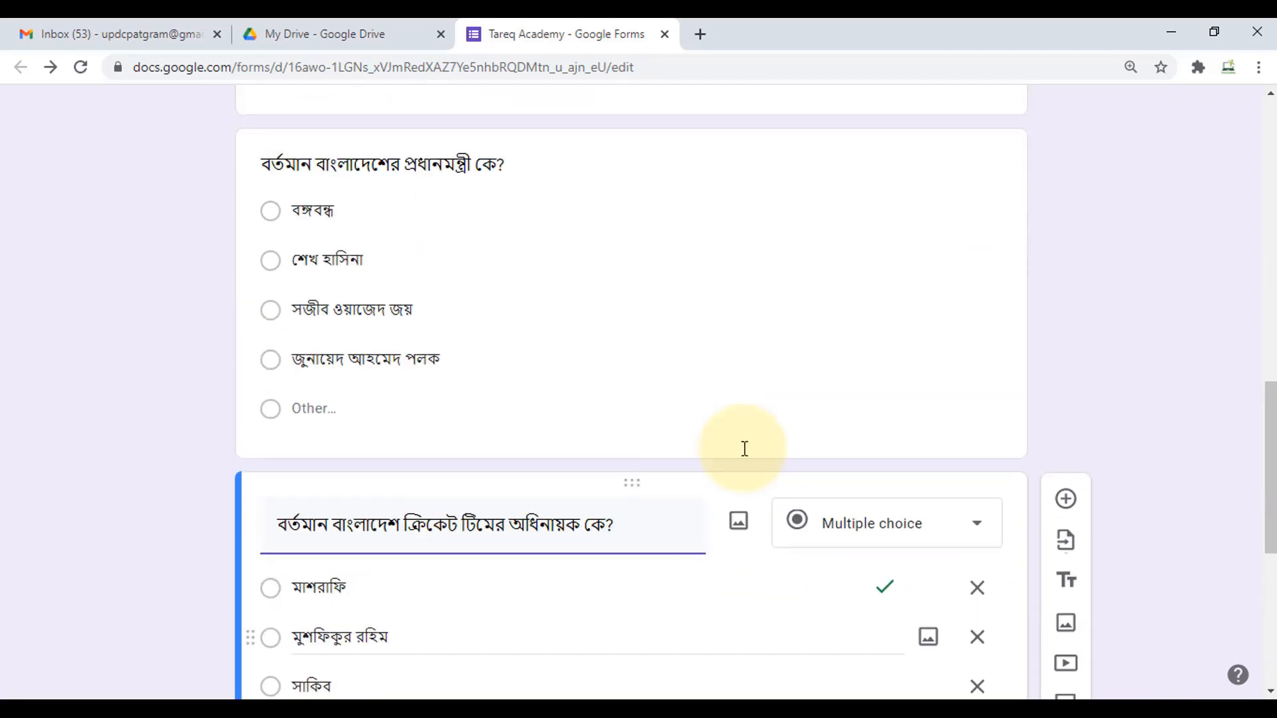
{"action": "scroll", "coordinate": [745, 453], "scroll_direction": "down", "scroll_amount": 5}
{"action": "scroll", "coordinate": [747, 459], "scroll_direction": "up", "scroll_amount": 7}
{"action": "scroll", "coordinate": [748, 457], "scroll_direction": "up", "scroll_amount": 10}
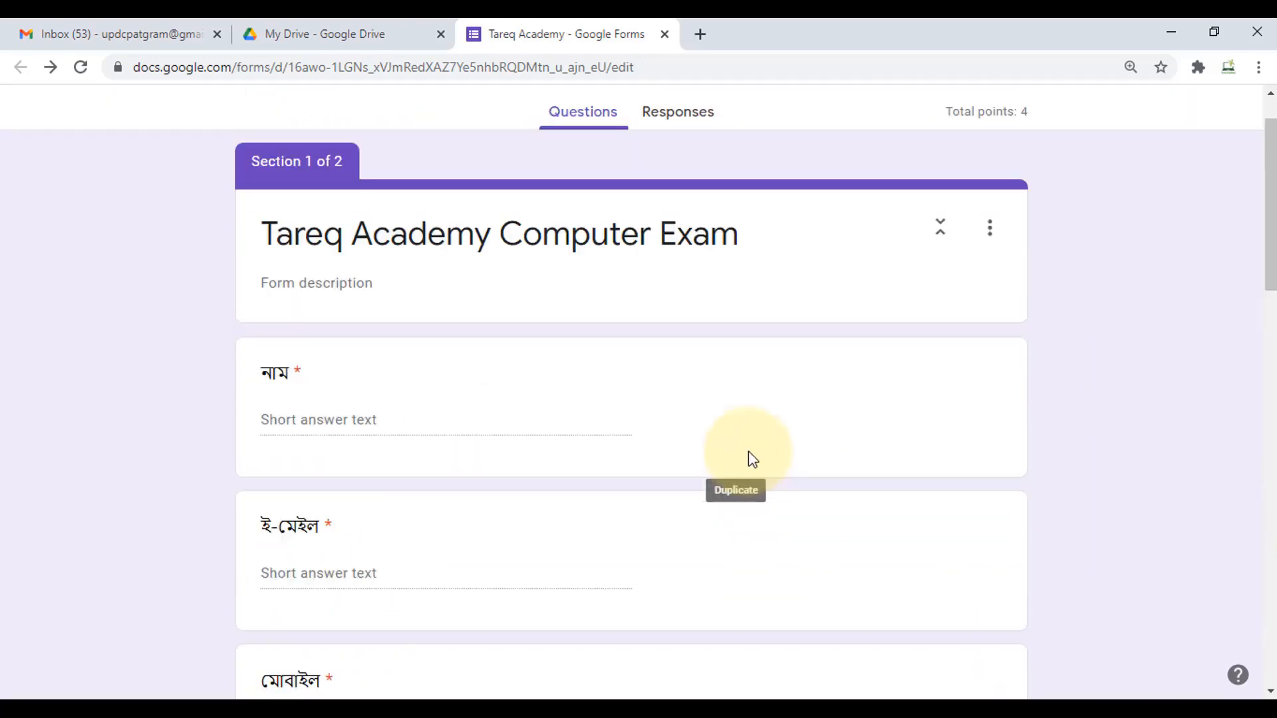
{"action": "scroll", "coordinate": [705, 471], "scroll_direction": "down", "scroll_amount": 4}
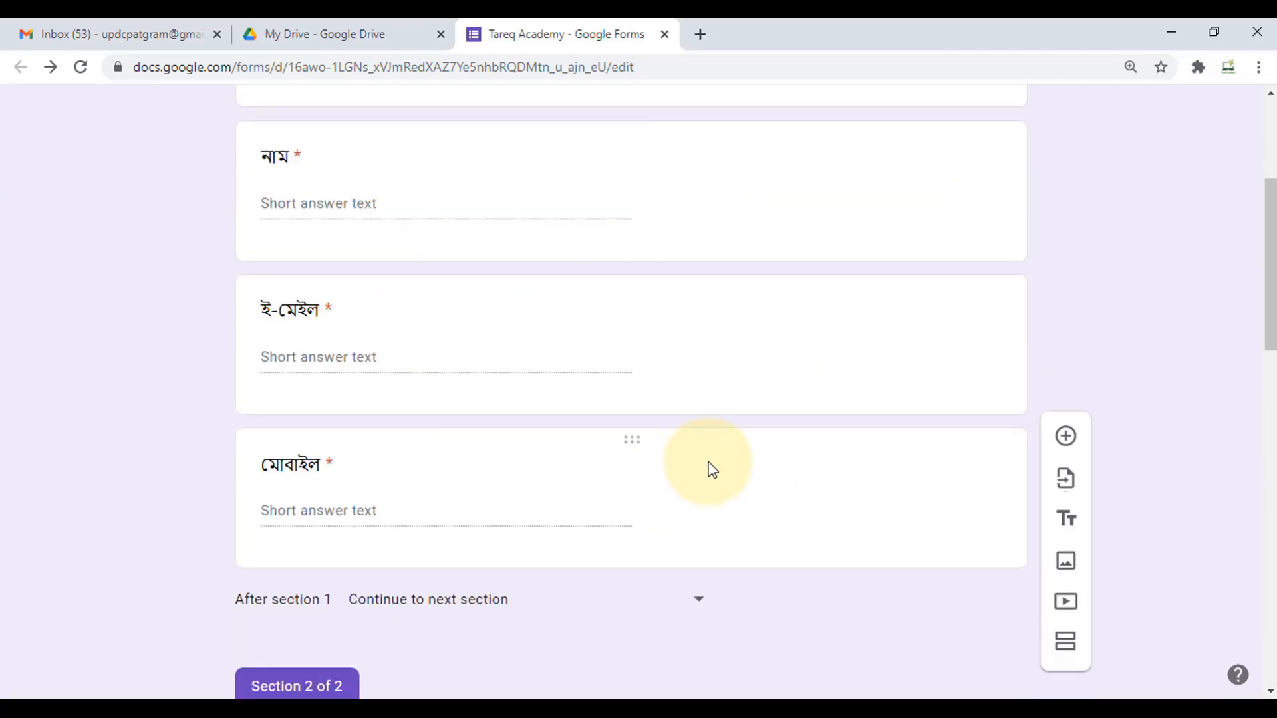
{"action": "scroll", "coordinate": [707, 471], "scroll_direction": "up", "scroll_amount": 5}
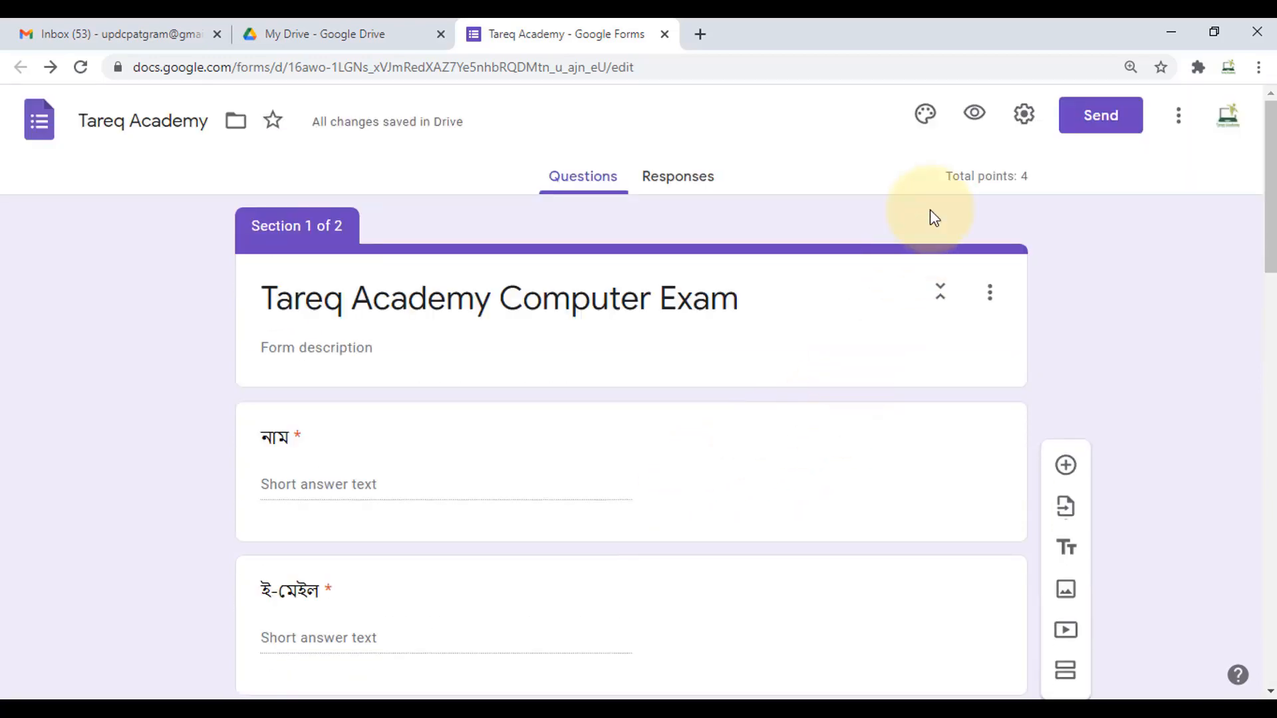
{"action": "left_click", "coordinate": [976, 117]}
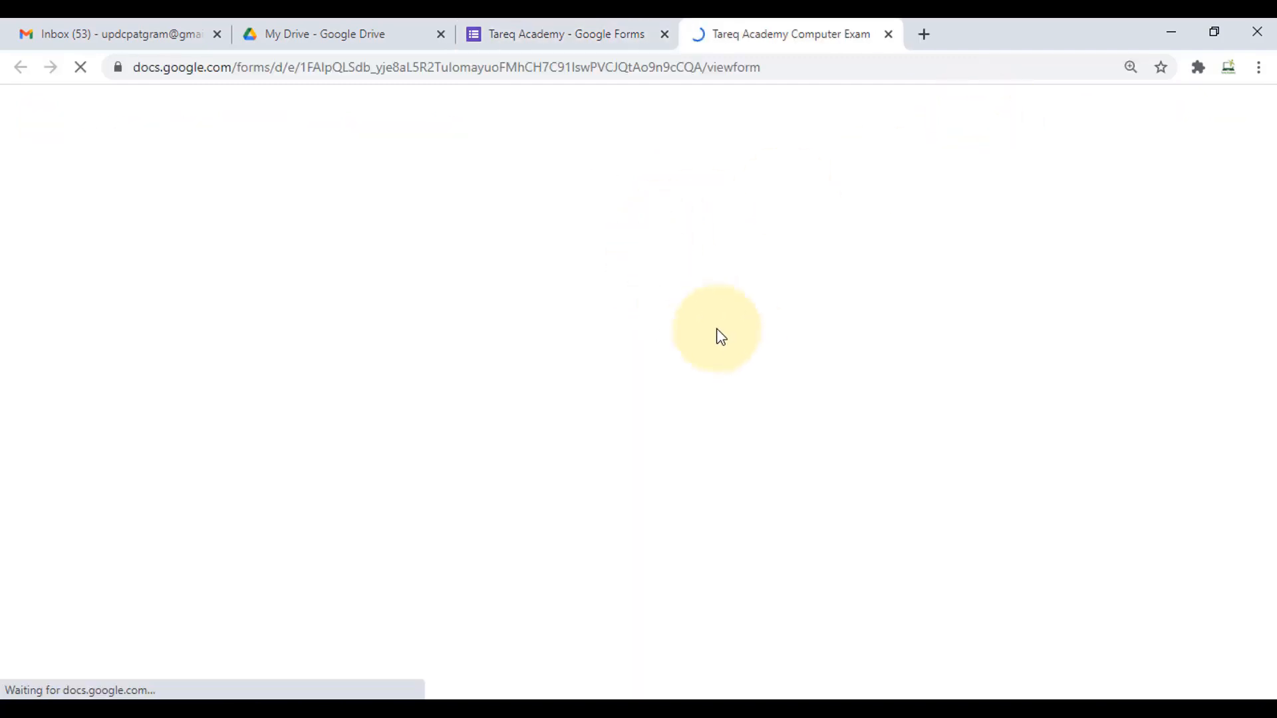
- Scroll through the preview's blank নাম, ই-মেইল and মোবাইল fields, then return to the editor
{"action": "scroll", "coordinate": [681, 332], "scroll_direction": "down", "scroll_amount": 3}
{"action": "scroll", "coordinate": [680, 331], "scroll_direction": "up", "scroll_amount": 3}
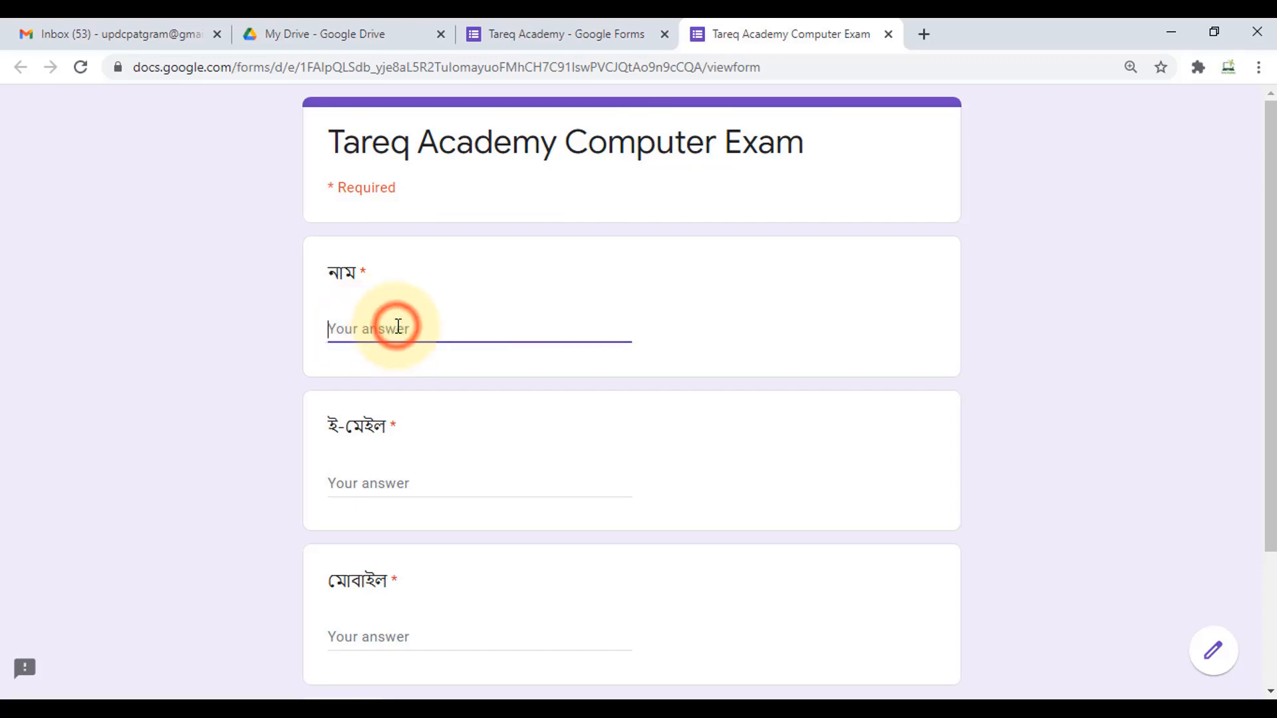
{"action": "scroll", "coordinate": [397, 326], "scroll_direction": "down", "scroll_amount": 3}
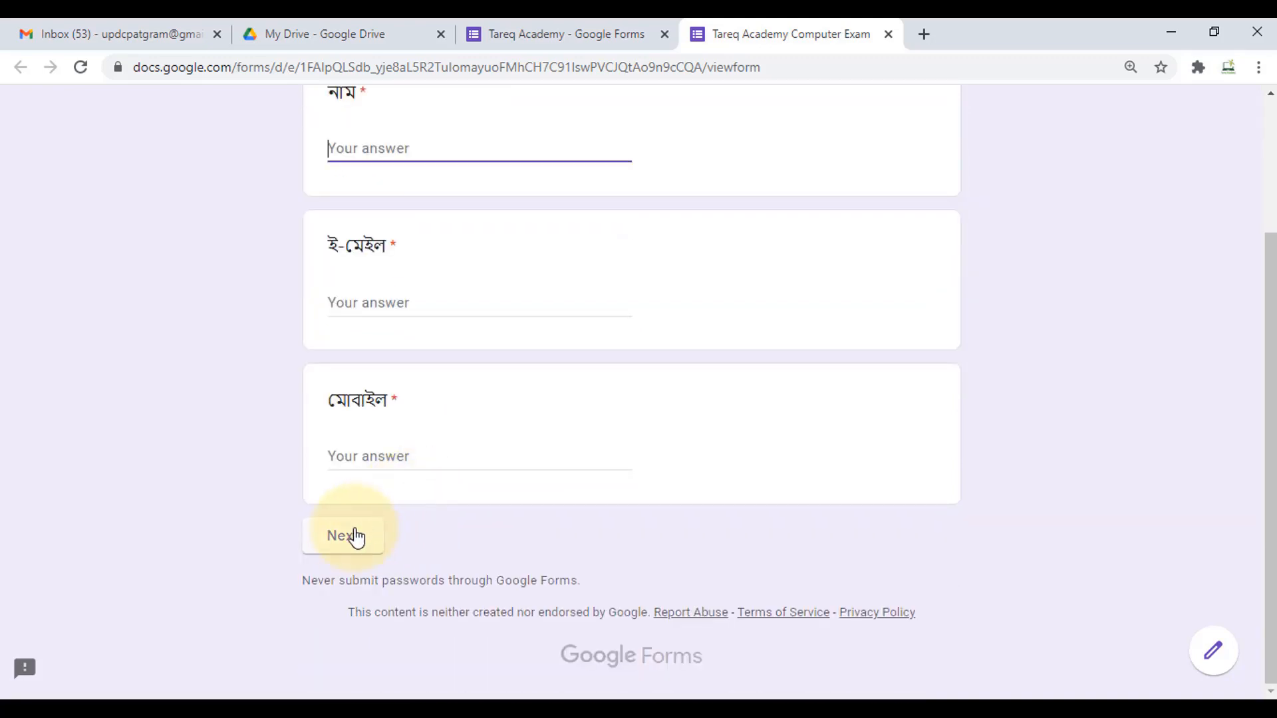
{"action": "left_click", "coordinate": [601, 28]}
- Link the form's responses to a new spreadsheet, Tareq Academy (Responses)
{"action": "scroll", "coordinate": [582, 429], "scroll_direction": "down", "scroll_amount": 3}
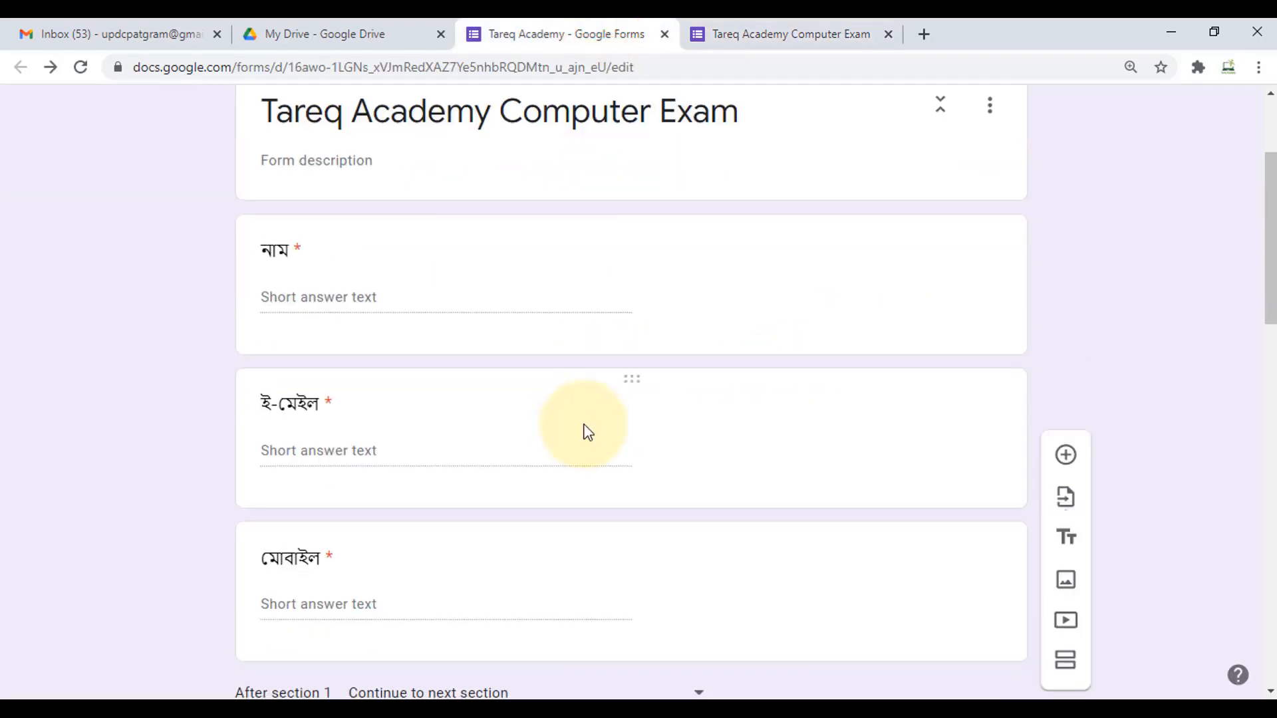
{"action": "scroll", "coordinate": [618, 421], "scroll_direction": "down", "scroll_amount": 15}
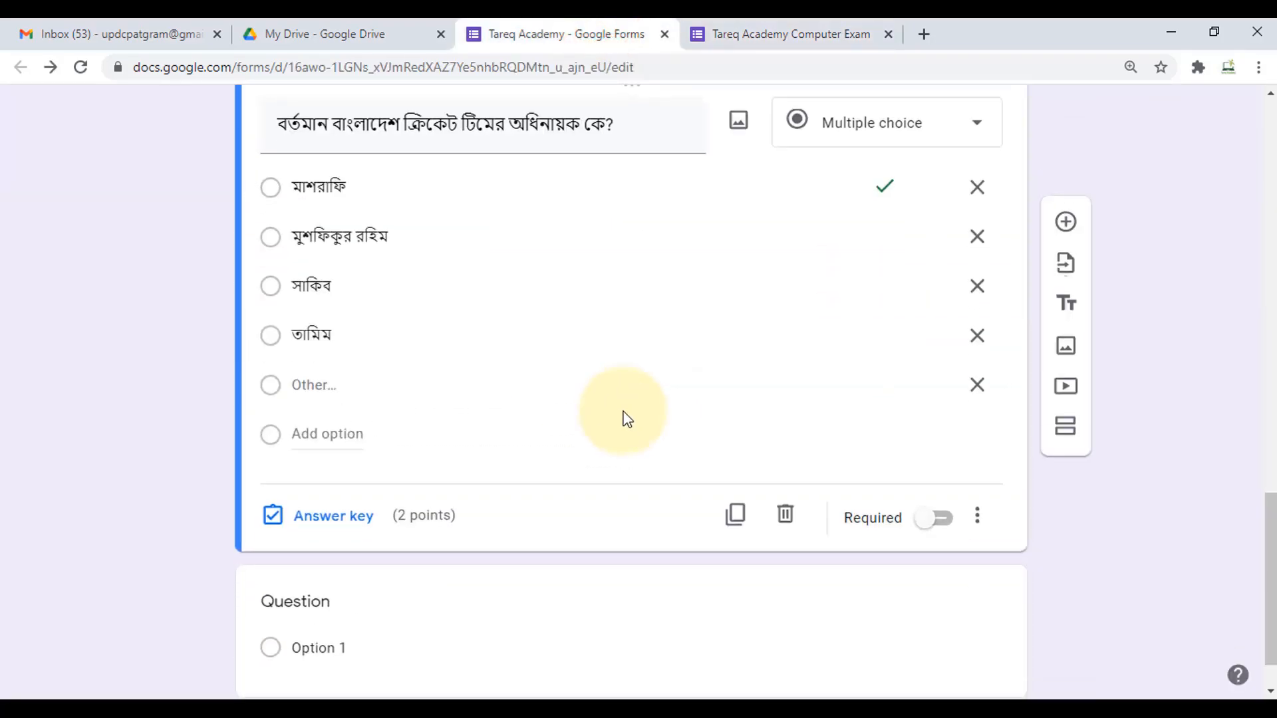
{"action": "scroll", "coordinate": [624, 413], "scroll_direction": "up", "scroll_amount": 18}
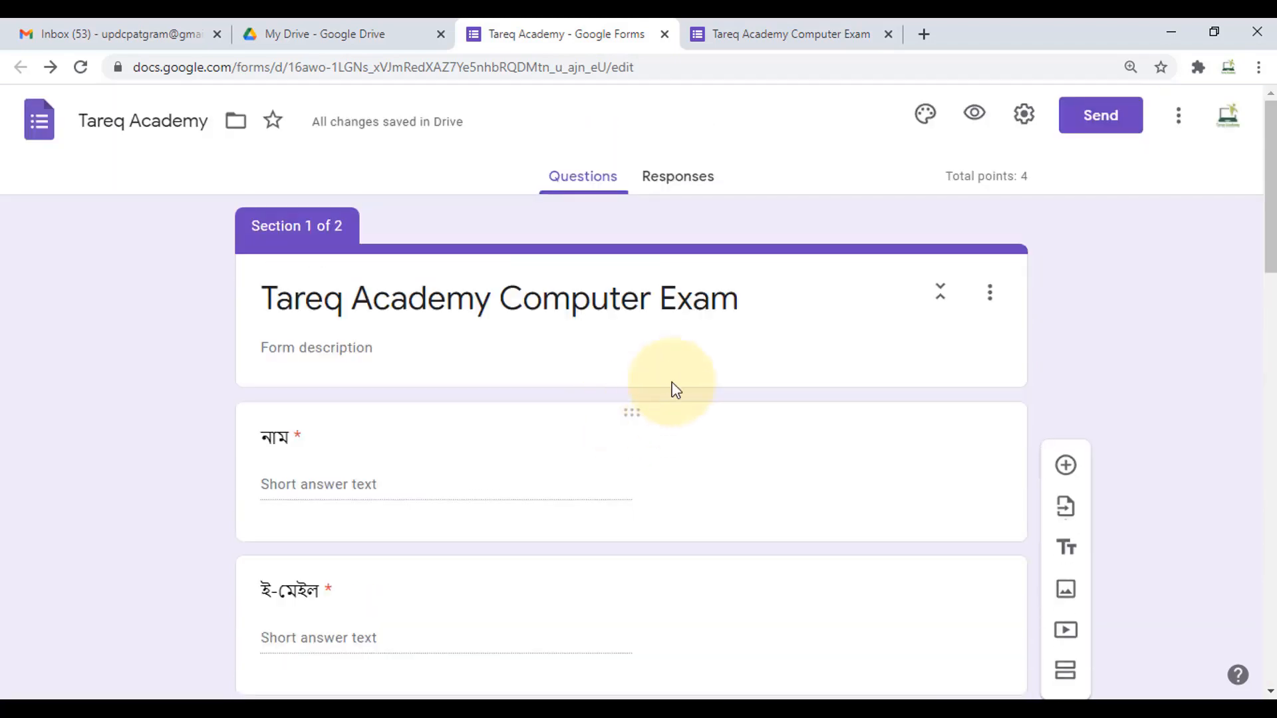
{"action": "left_click", "coordinate": [679, 188]}
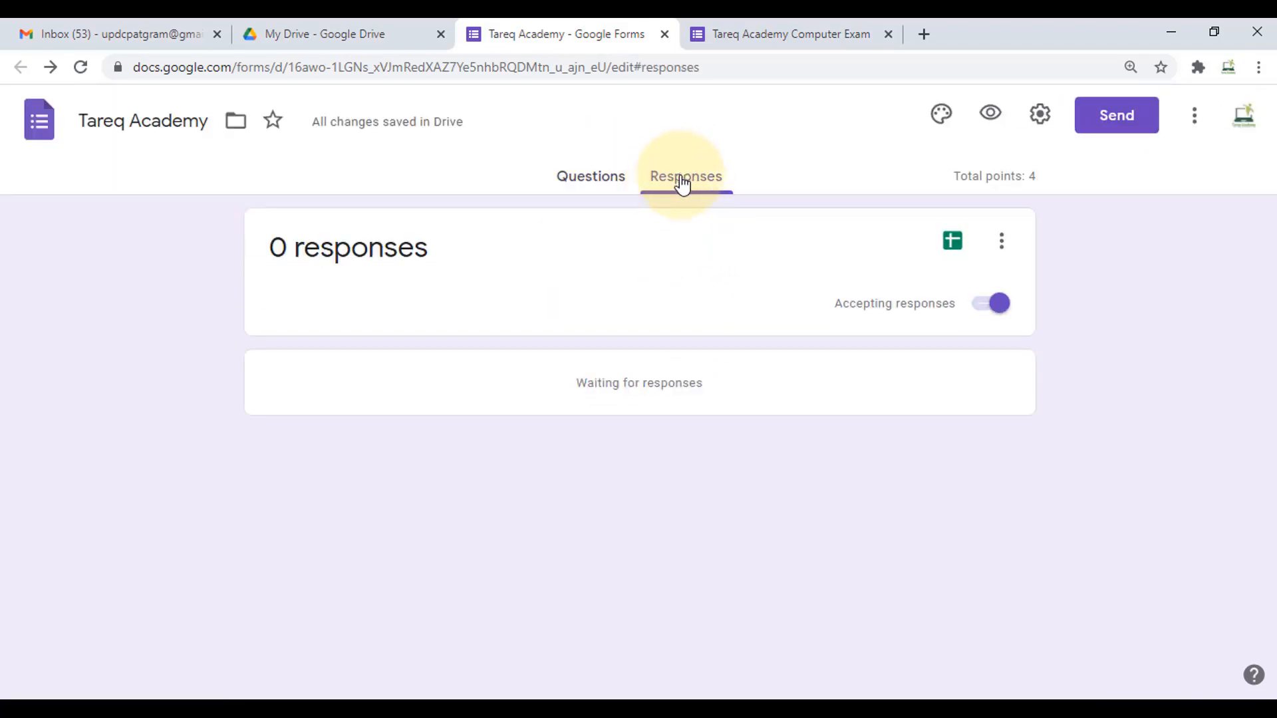
{"action": "left_click", "coordinate": [952, 246]}
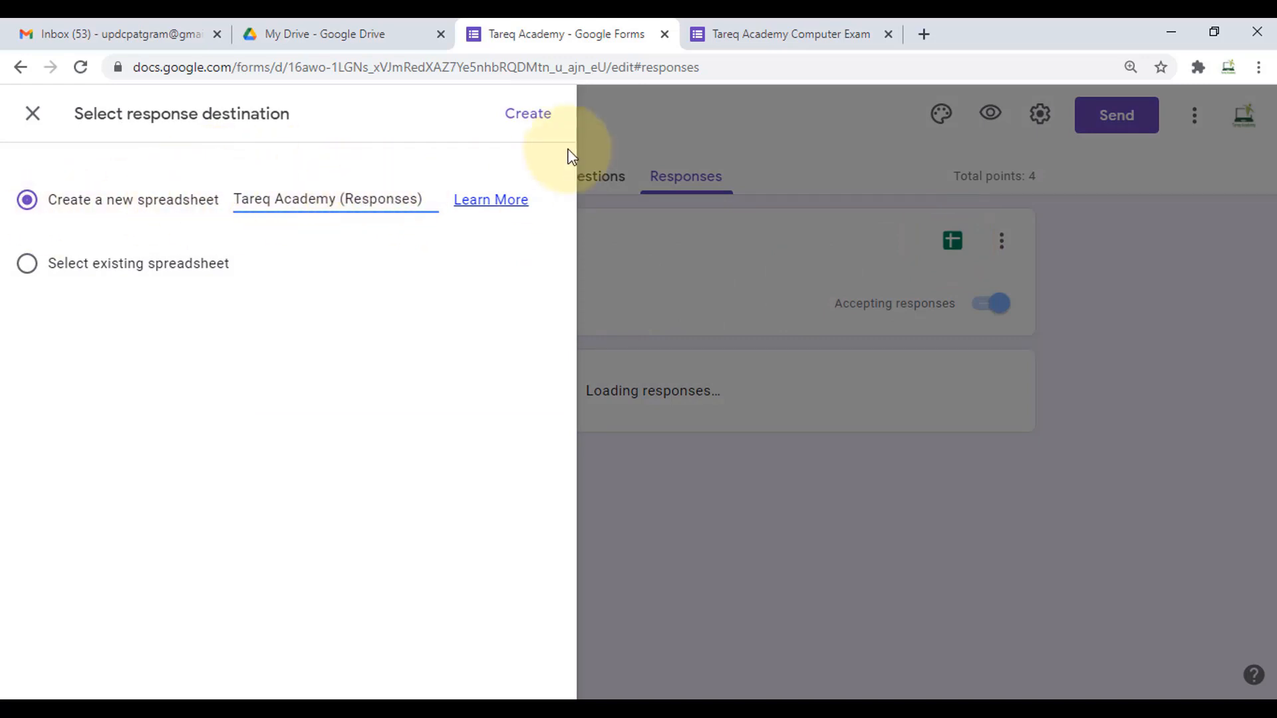
{"action": "left_click", "coordinate": [538, 118]}
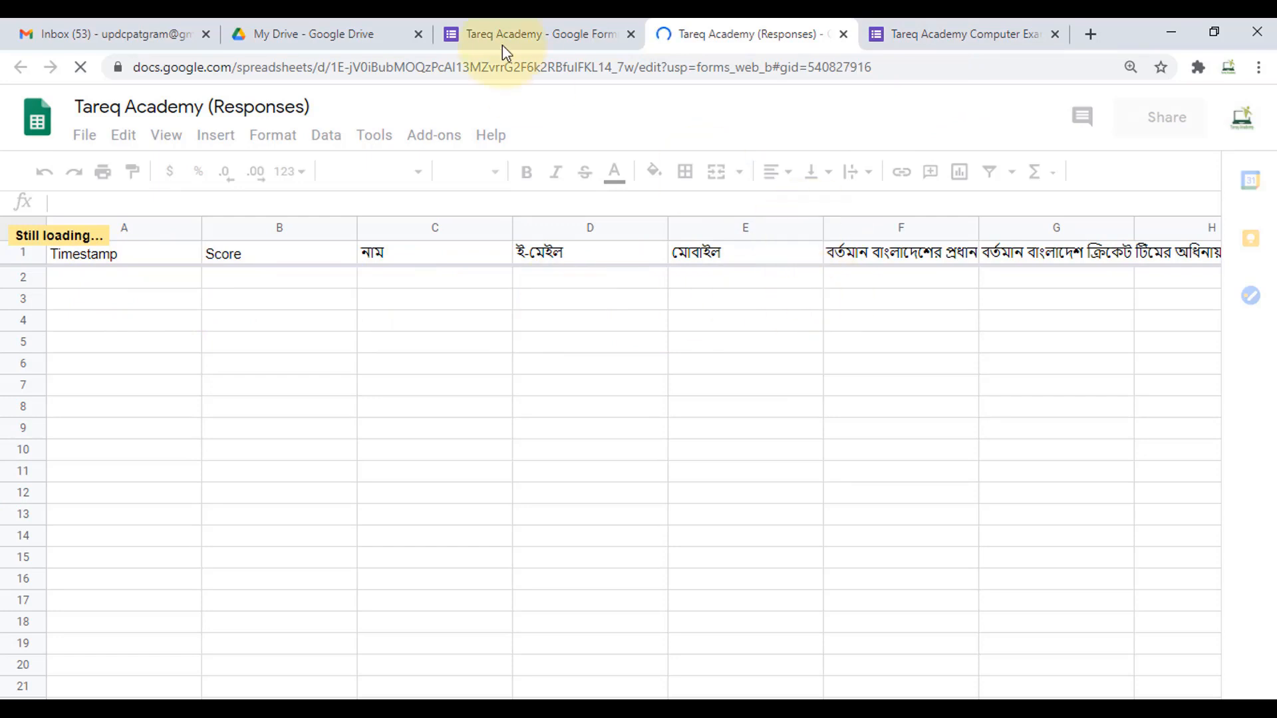
- Return to the editor's Questions tab and scroll down to the last question
{"action": "left_click", "coordinate": [492, 20]}
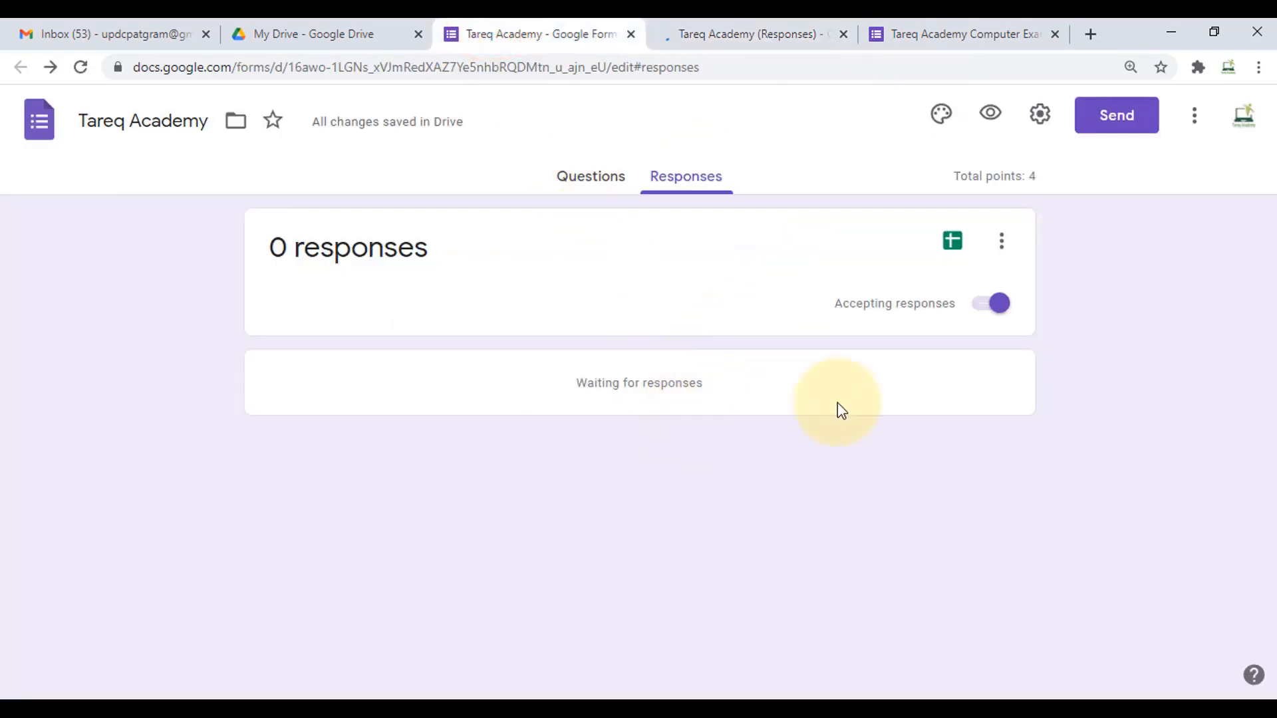
{"action": "left_click", "coordinate": [578, 178]}
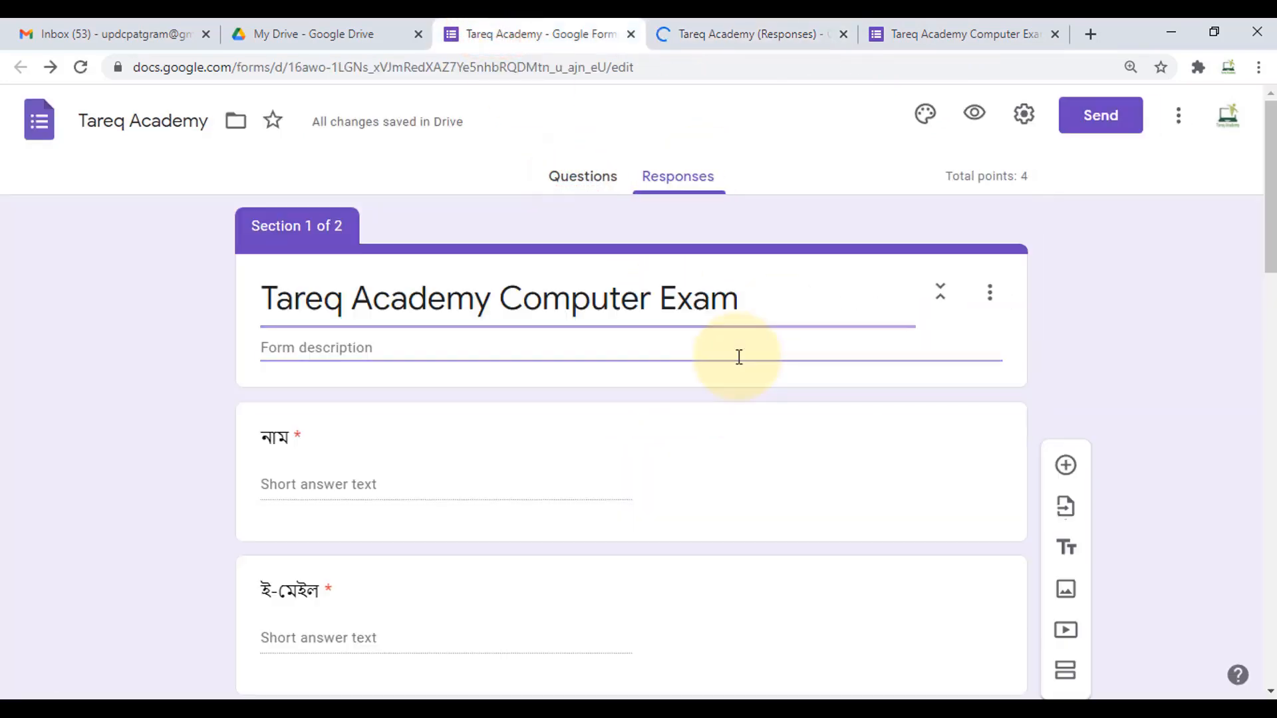
{"action": "scroll", "coordinate": [739, 357], "scroll_direction": "down", "scroll_amount": 10}
{"action": "scroll", "coordinate": [740, 357], "scroll_direction": "down", "scroll_amount": 10}
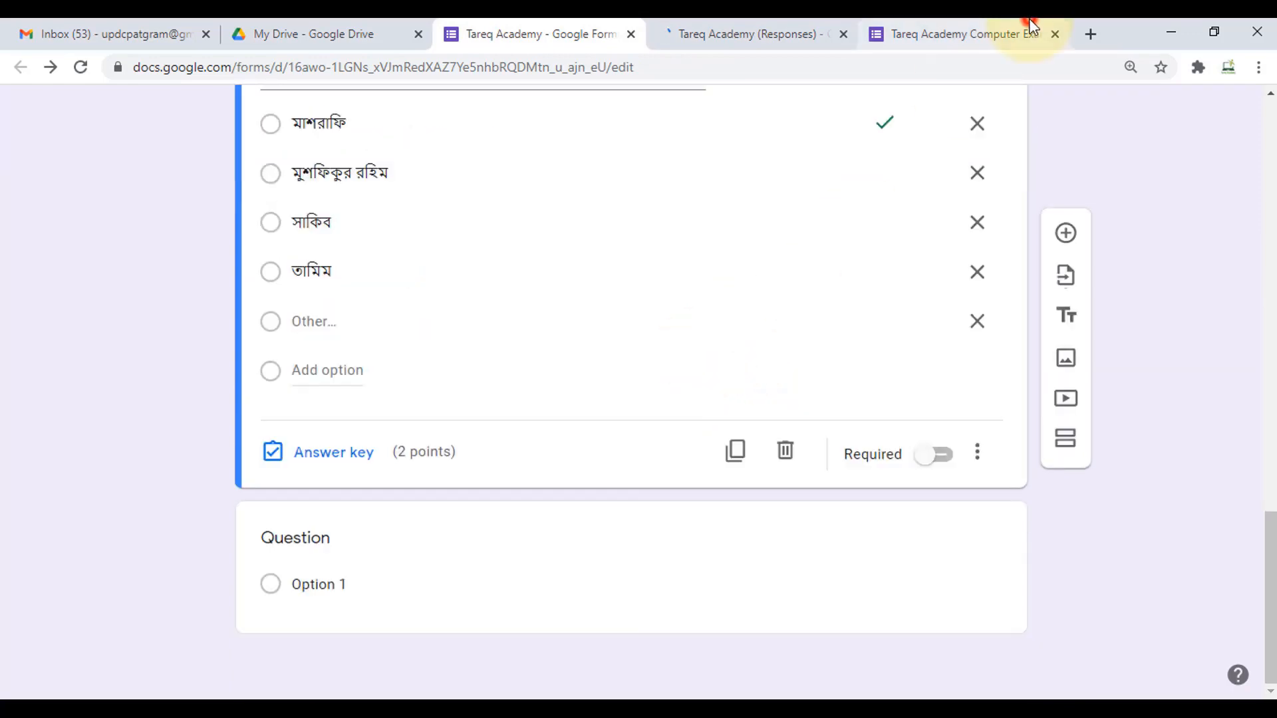
- In the live form, enter a respondent name, paste an e-mail address and begin the mobile number
{"action": "left_click", "coordinate": [1030, 30]}
{"action": "scroll", "coordinate": [691, 398], "scroll_direction": "up", "scroll_amount": 3}
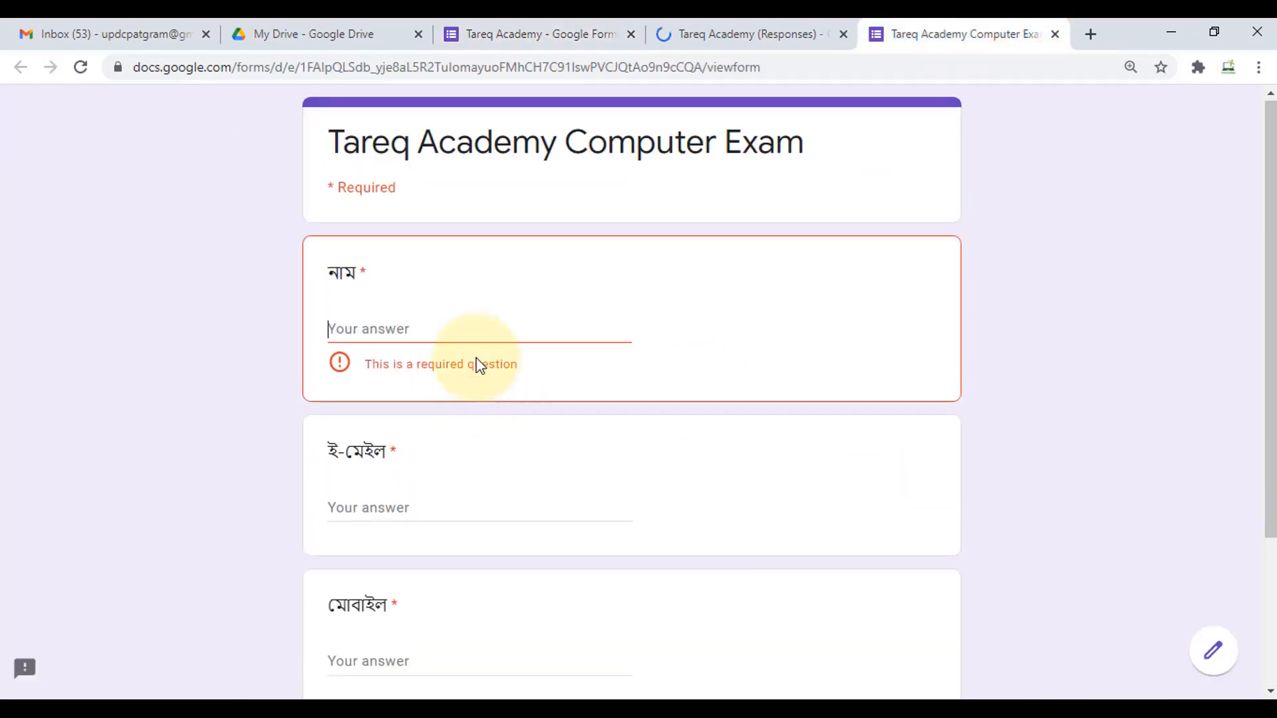
{"action": "key", "text": "Tab"}
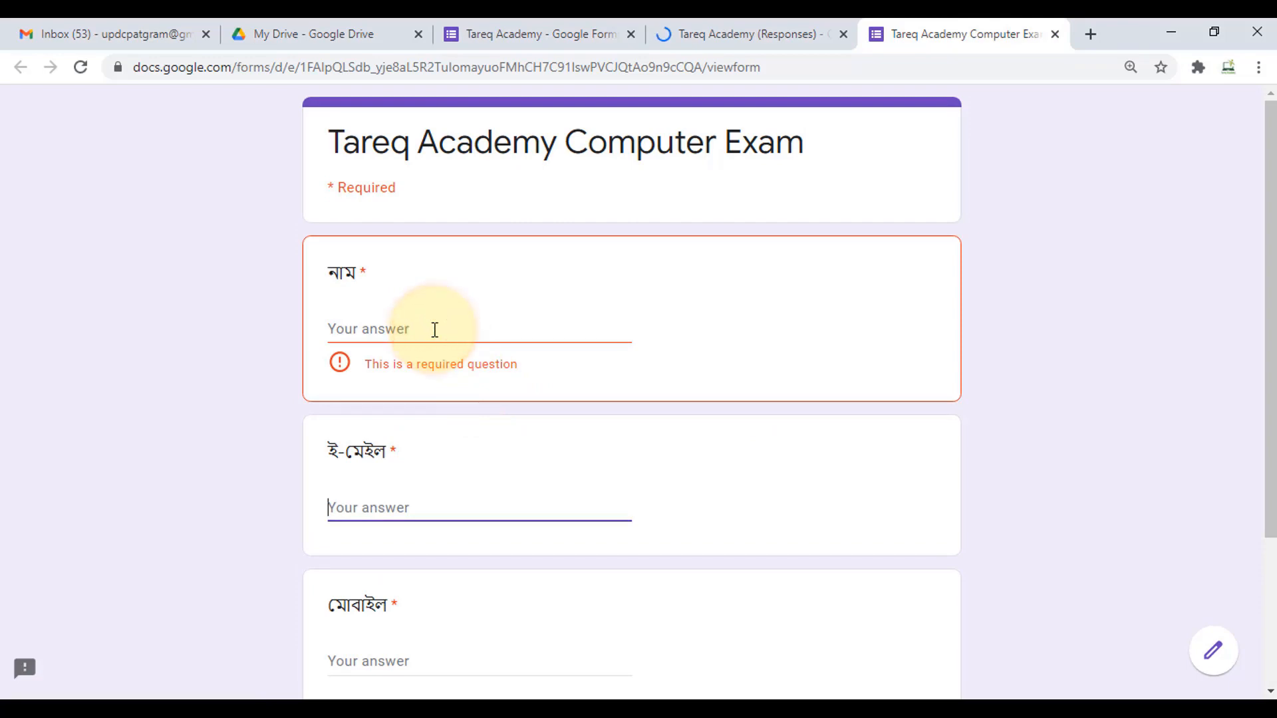
{"action": "left_click", "coordinate": [370, 329]}
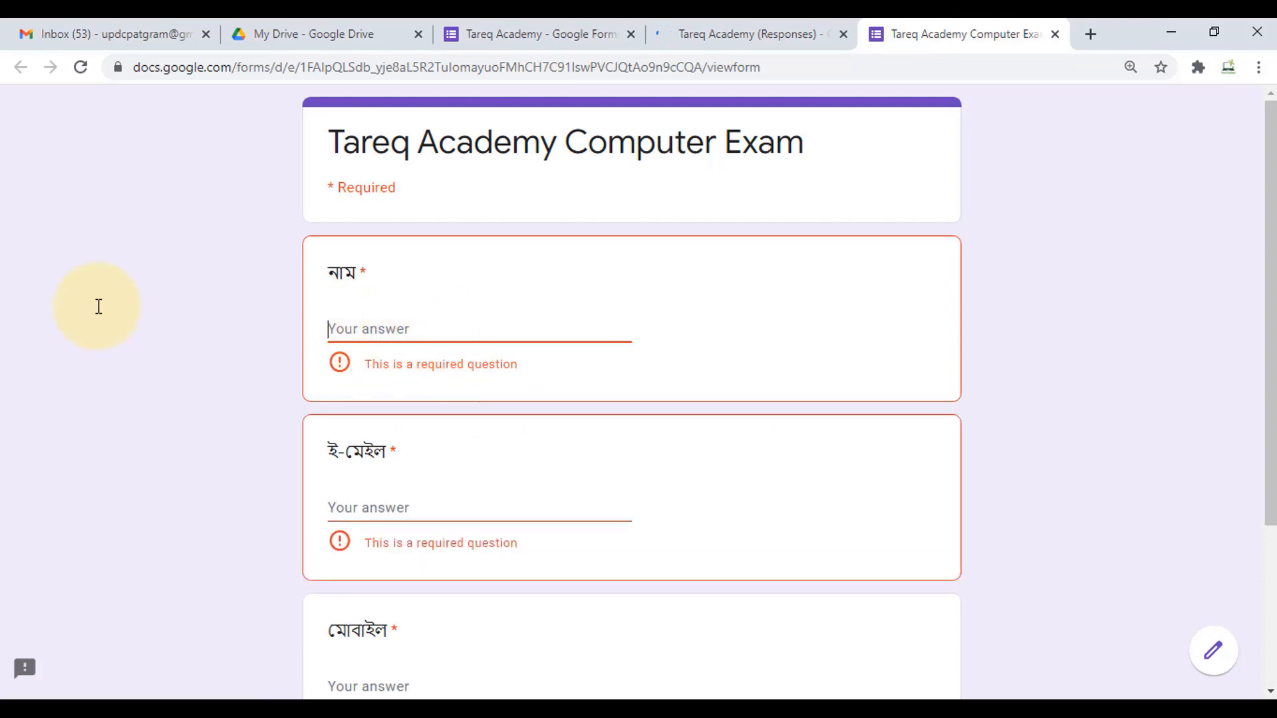
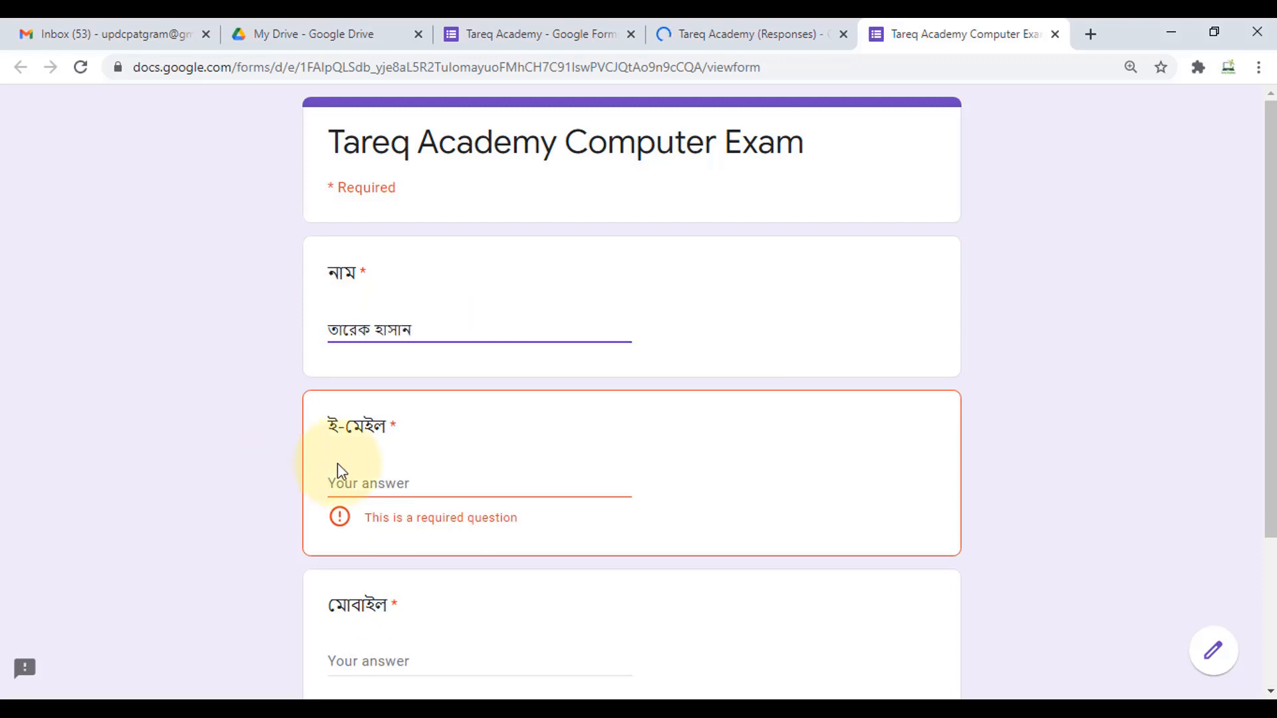
{"action": "left_click", "coordinate": [393, 482]}
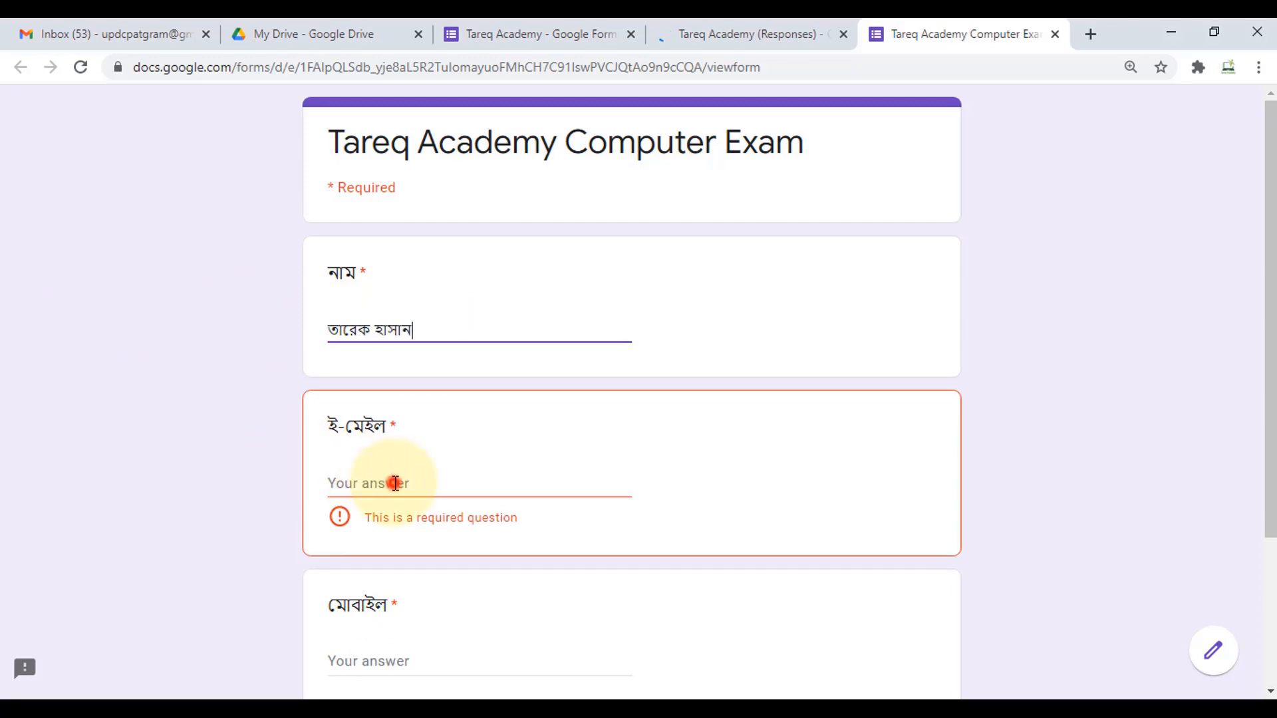
{"action": "key", "text": "ctrl+v"}
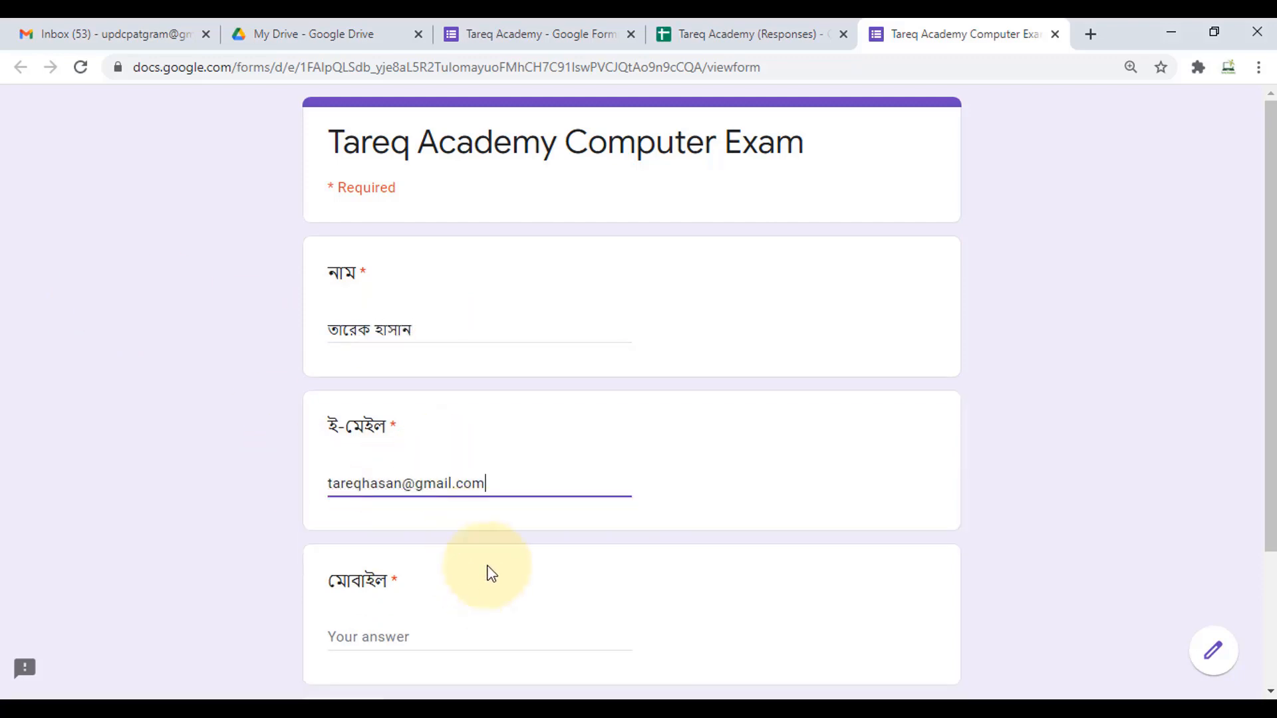
{"action": "scroll", "coordinate": [485, 556], "scroll_direction": "down", "scroll_amount": 1}
{"action": "left_click", "coordinate": [414, 547]}
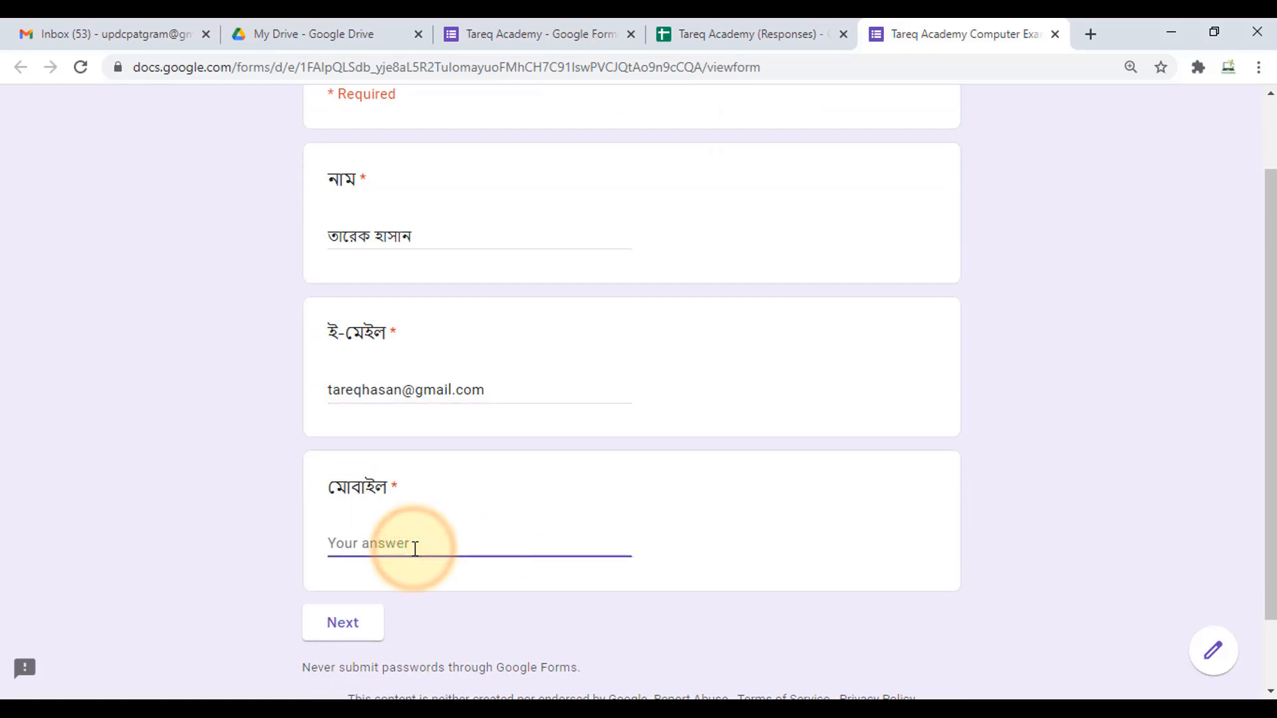
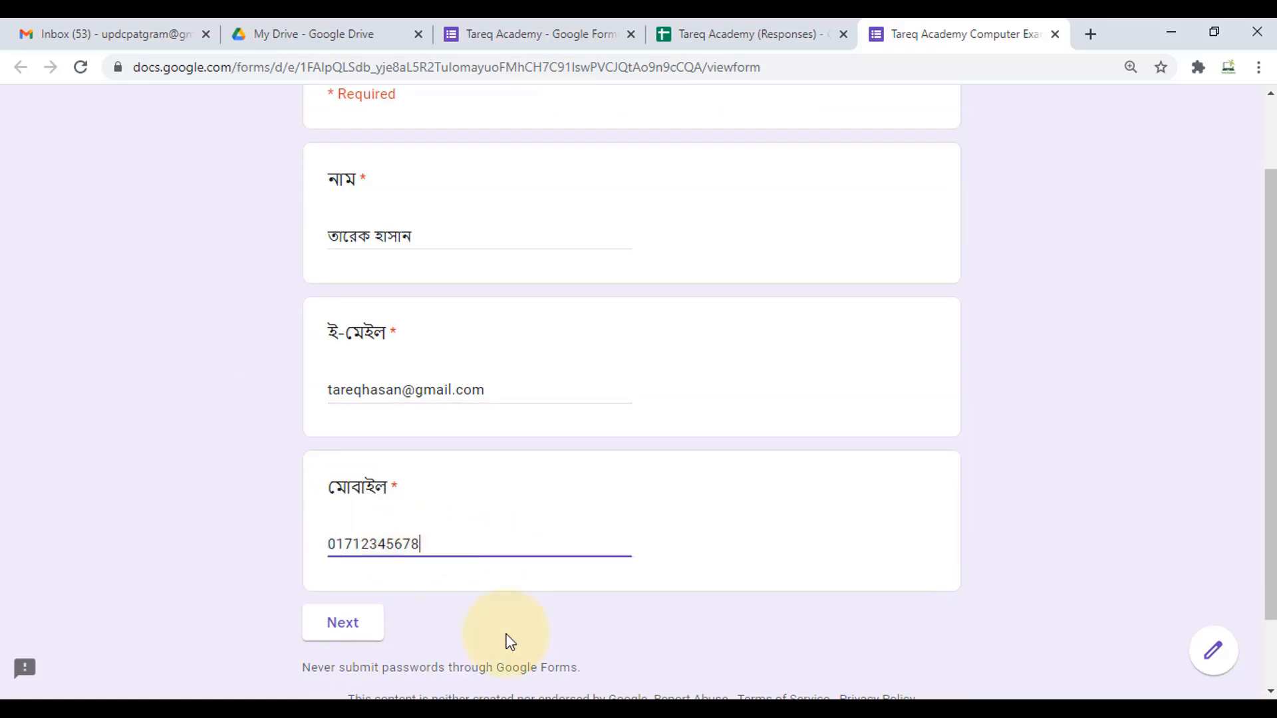
- Advance to the quiz section, look over its questions, and return to the editor
{"action": "left_click", "coordinate": [352, 623]}
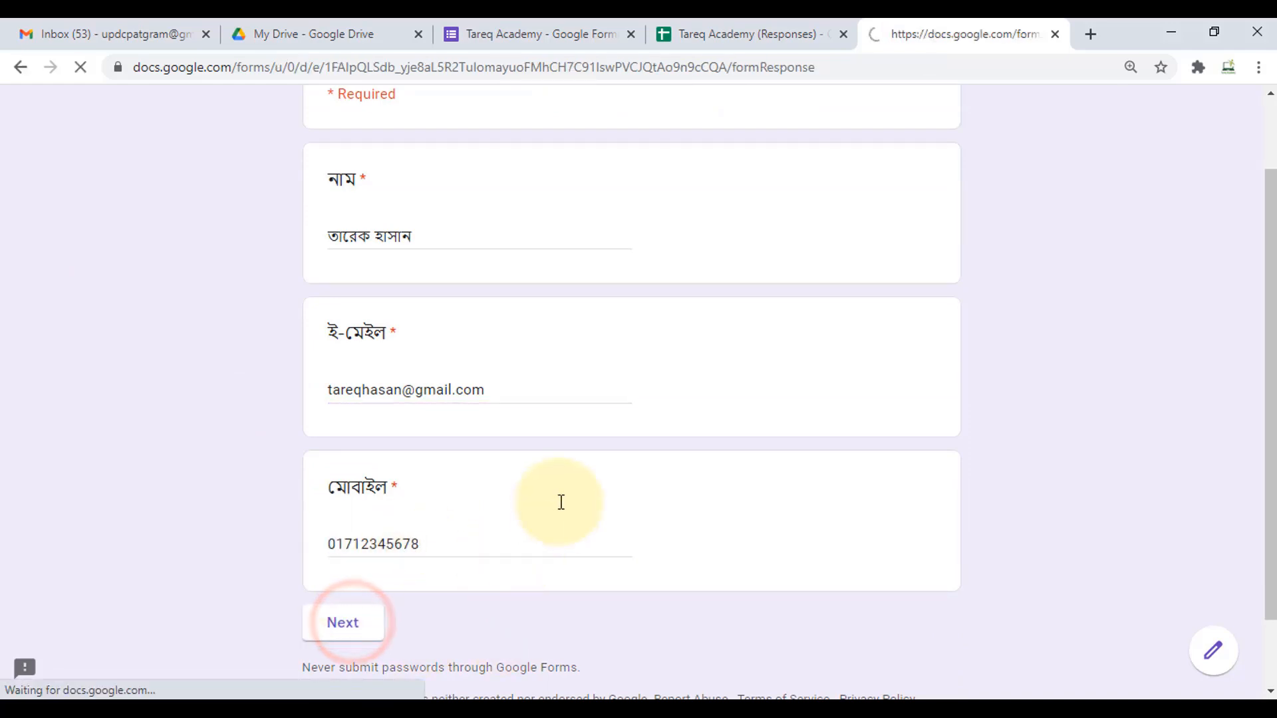
{"action": "scroll", "coordinate": [608, 522], "scroll_direction": "down", "scroll_amount": 7}
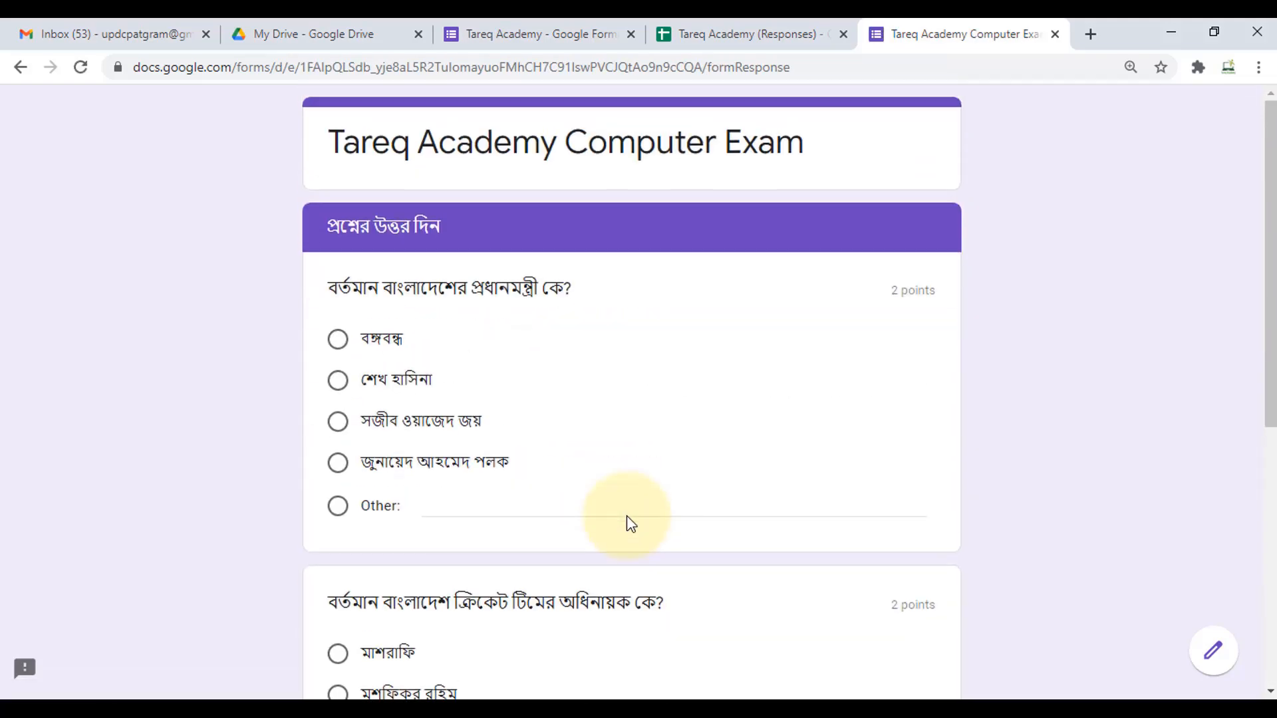
{"action": "scroll", "coordinate": [649, 558], "scroll_direction": "down", "scroll_amount": 7}
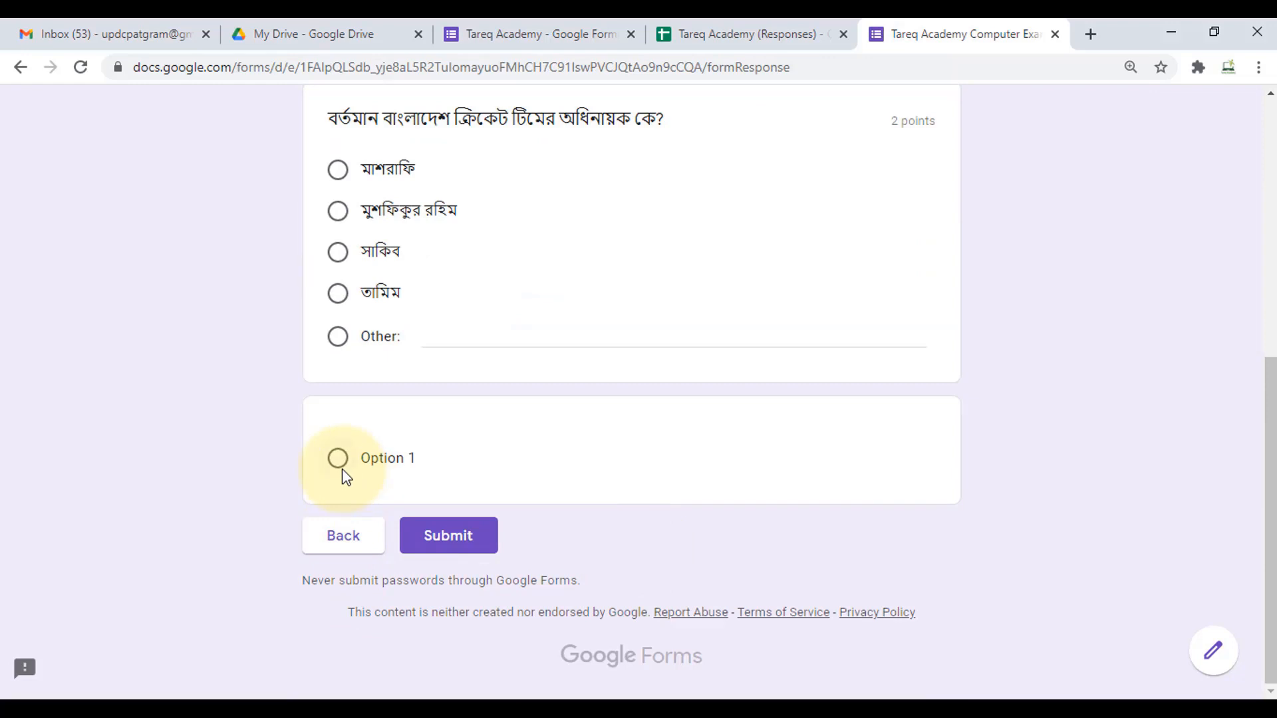
{"action": "scroll", "coordinate": [818, 367], "scroll_direction": "up", "scroll_amount": 5}
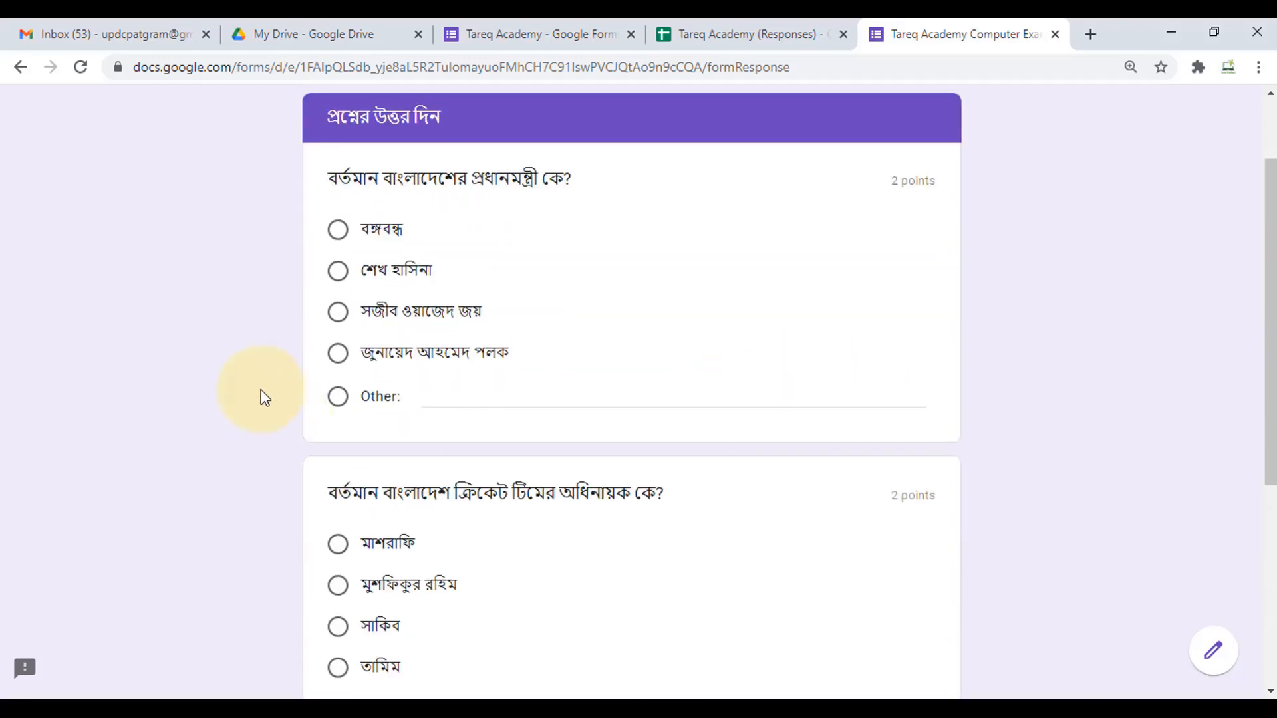
{"action": "left_click", "coordinate": [522, 27]}
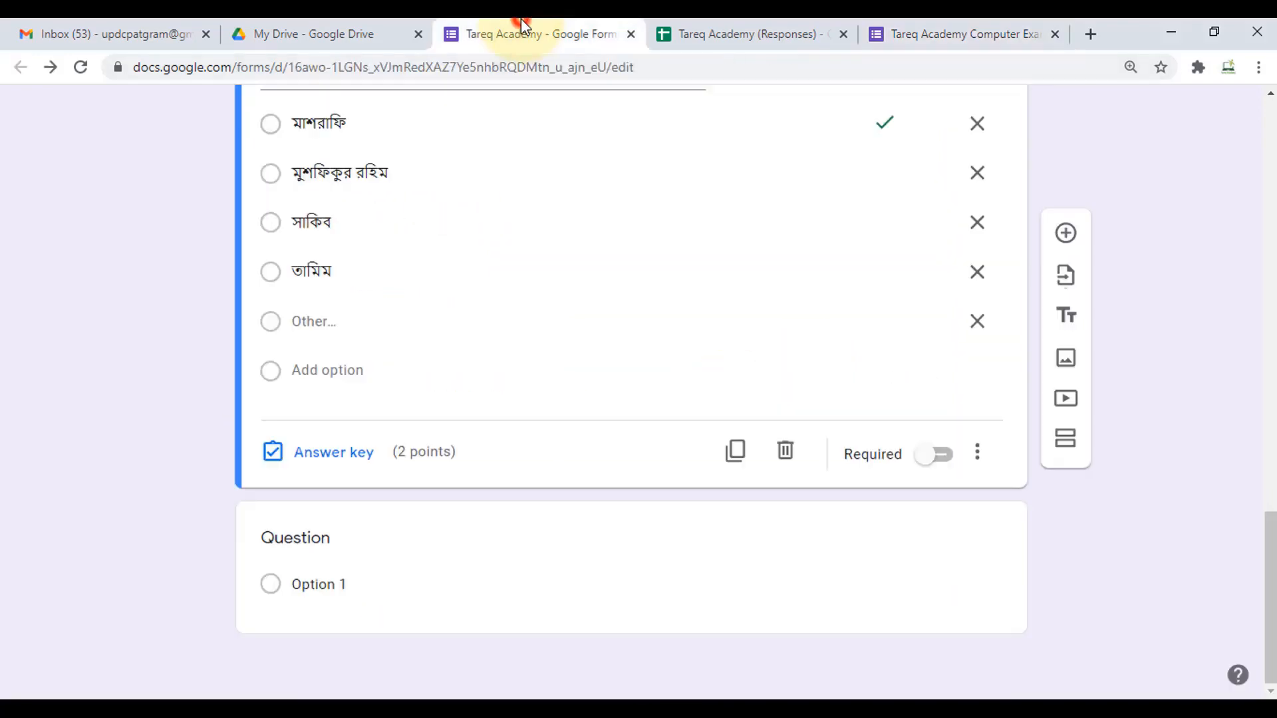
- Remove the captain question's Other choice and delete the empty last question
{"action": "left_click", "coordinate": [273, 375]}
{"action": "left_click", "coordinate": [276, 321]}
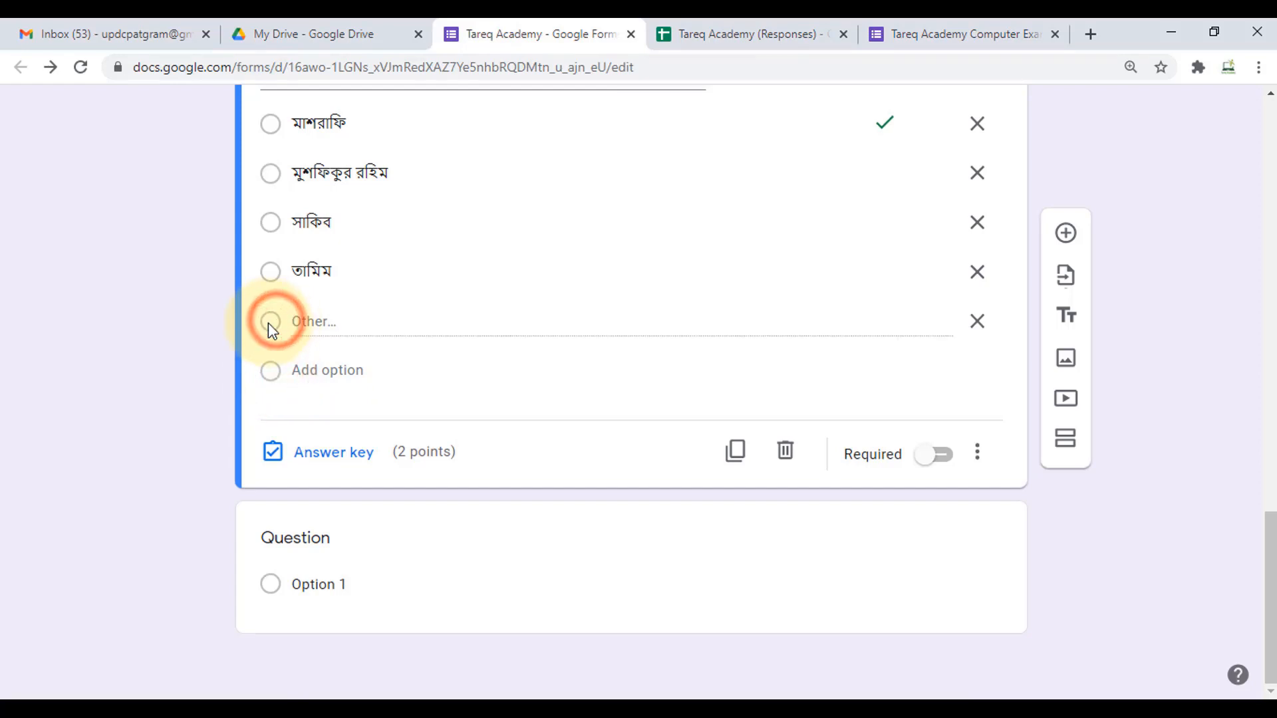
{"action": "left_click", "coordinate": [978, 320]}
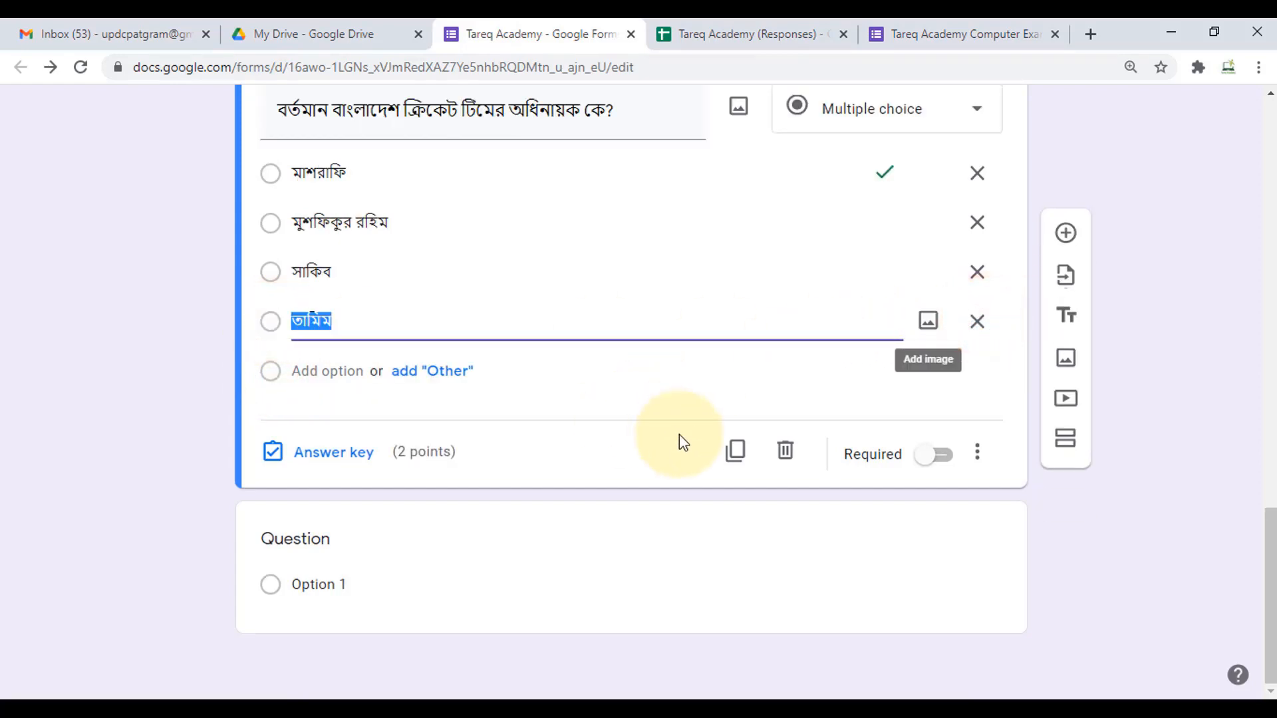
{"action": "left_click", "coordinate": [499, 570]}
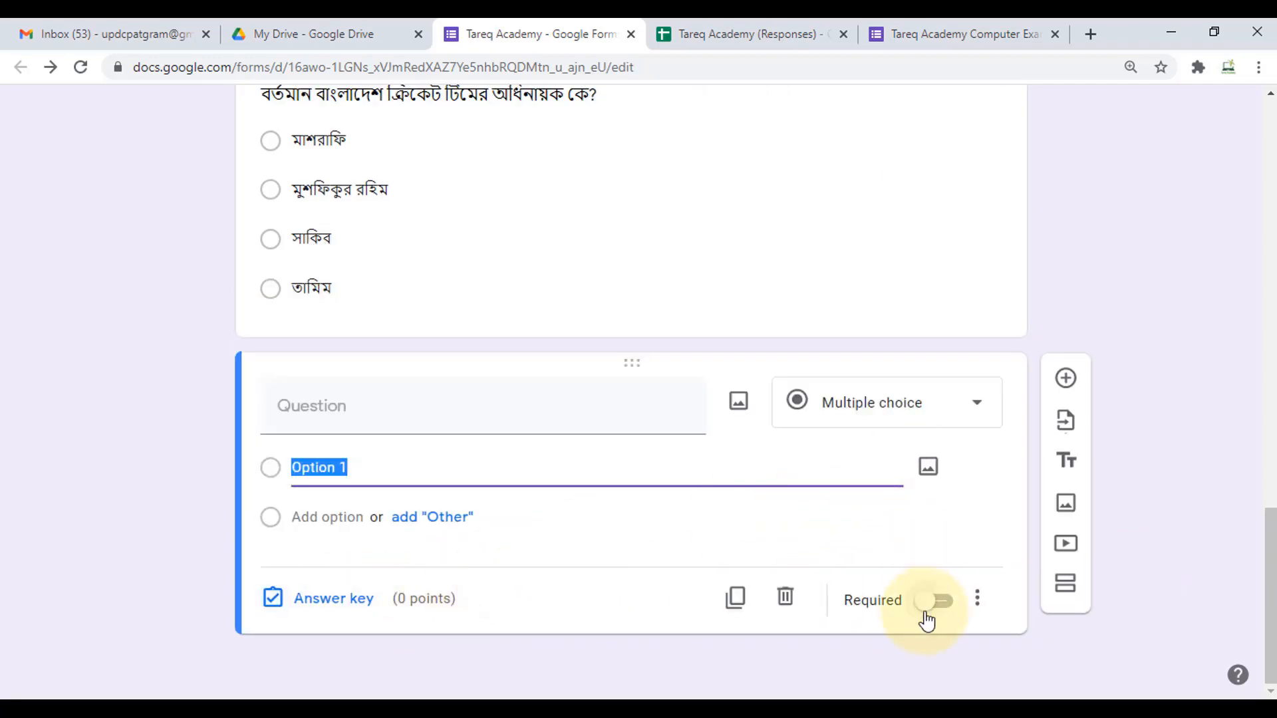
{"action": "left_click", "coordinate": [785, 596]}
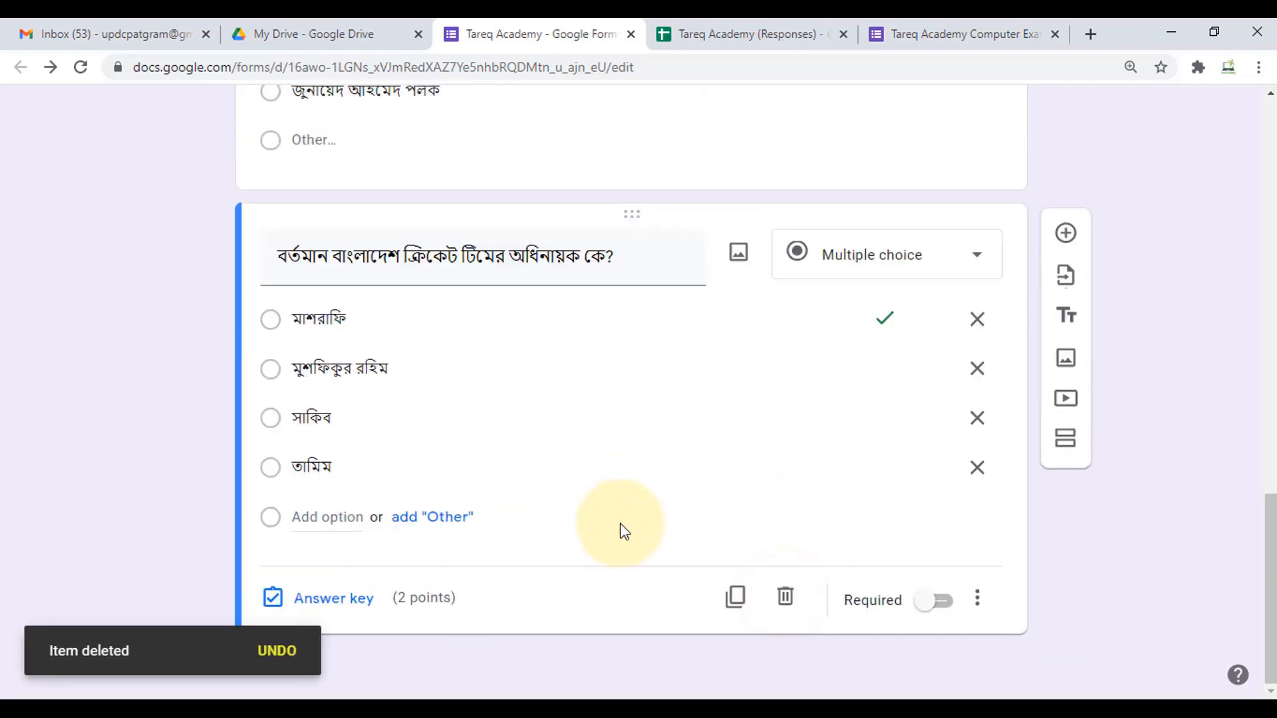
- Remove the Other choice from the Prime Minister question and bring up the live form
{"action": "scroll", "coordinate": [682, 561], "scroll_direction": "up", "scroll_amount": 2}
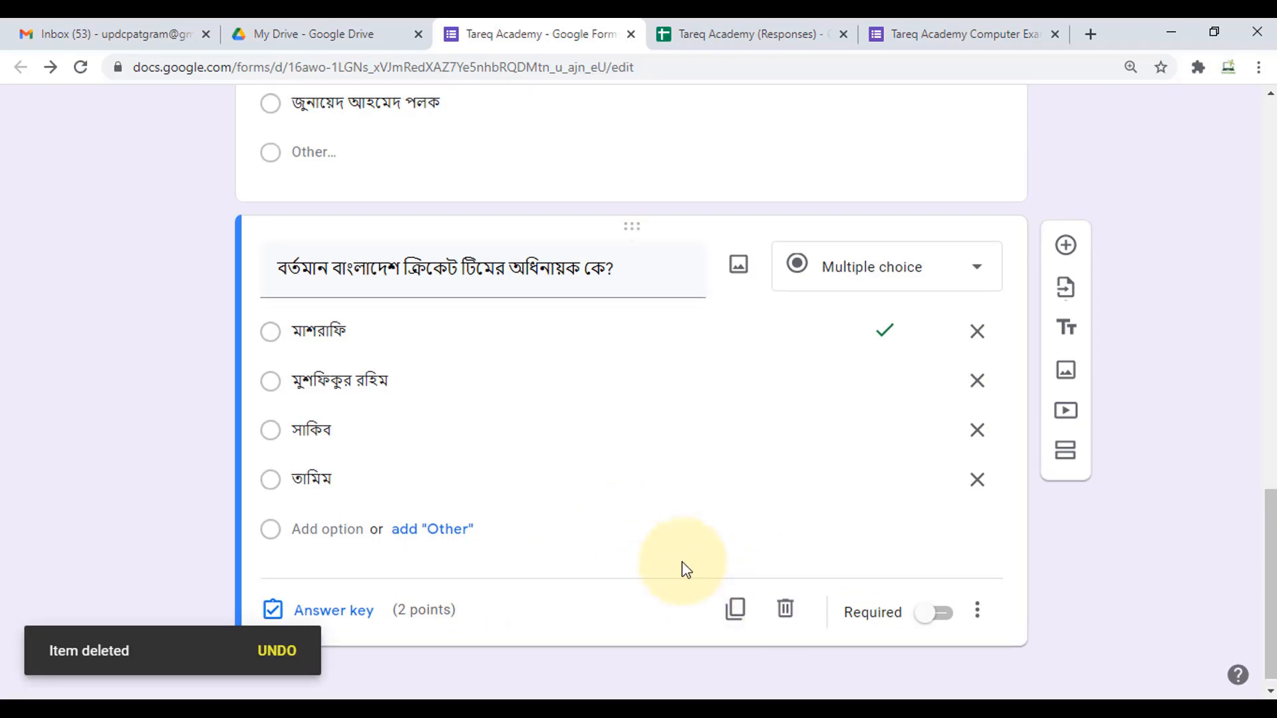
{"action": "scroll", "coordinate": [743, 383], "scroll_direction": "up", "scroll_amount": 3}
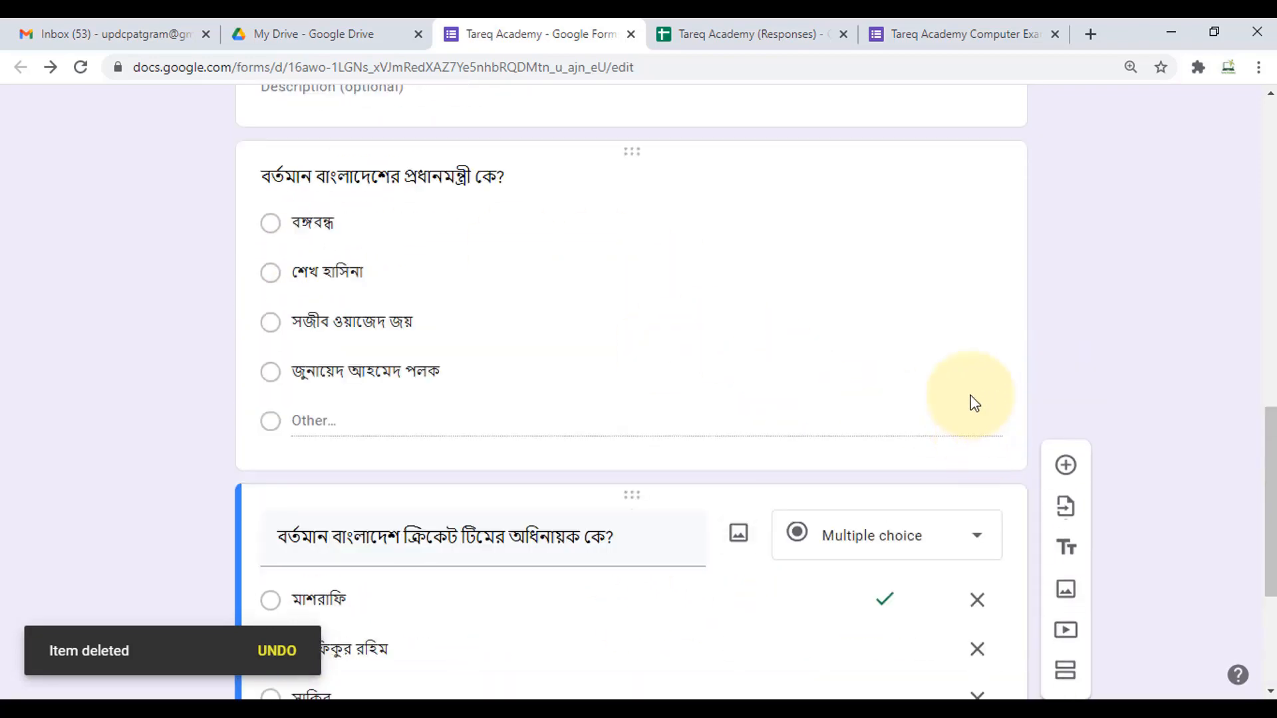
{"action": "left_click", "coordinate": [940, 370]}
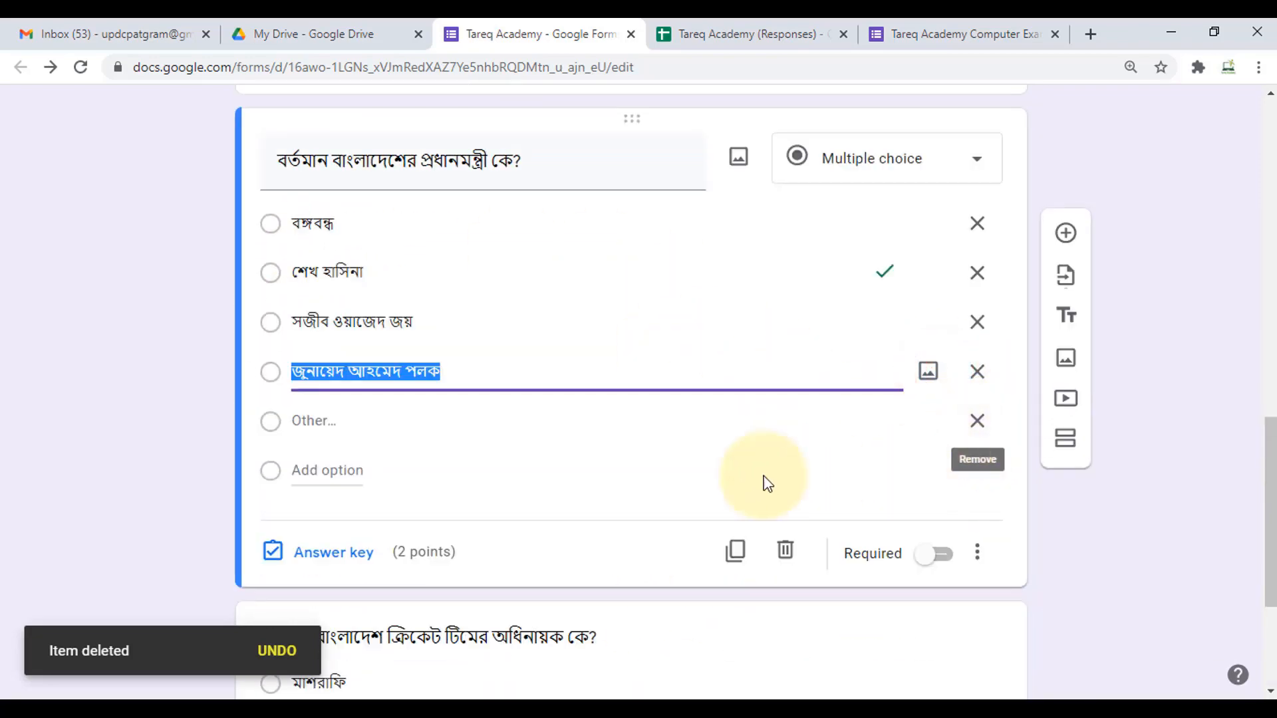
{"action": "left_click", "coordinate": [977, 423]}
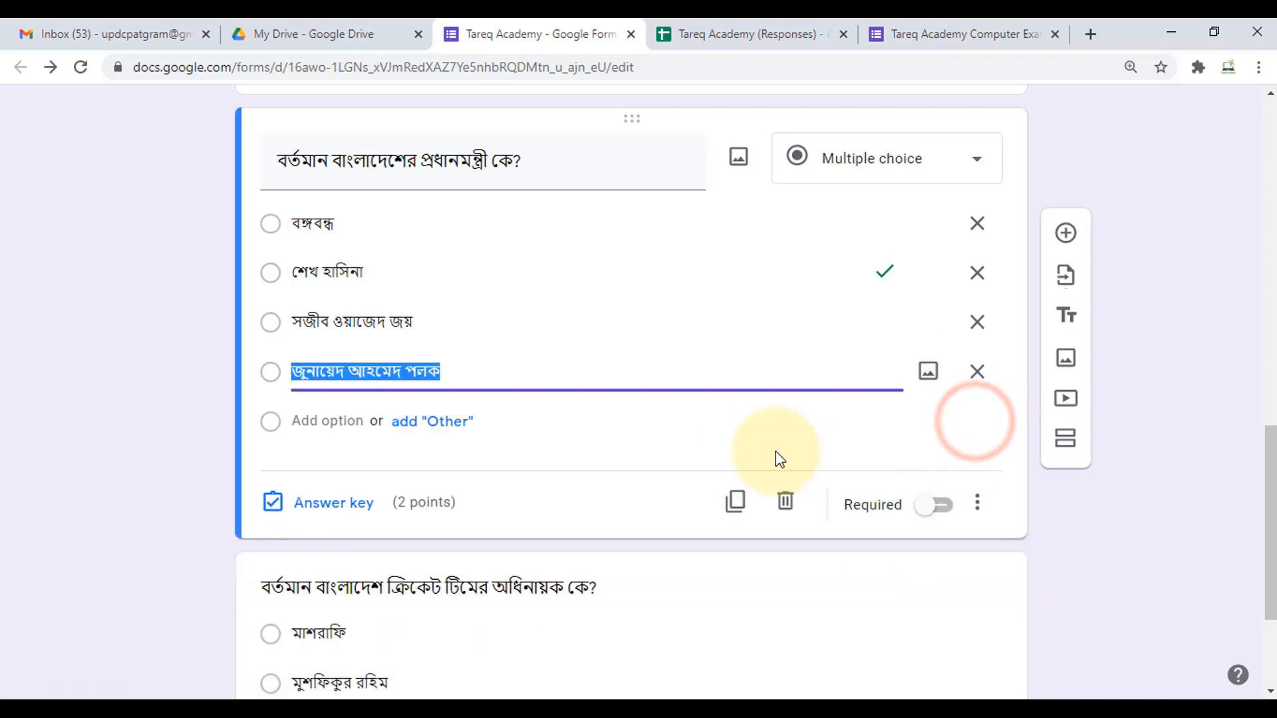
{"action": "scroll", "coordinate": [725, 476], "scroll_direction": "down", "scroll_amount": 1}
{"action": "scroll", "coordinate": [731, 480], "scroll_direction": "down", "scroll_amount": 1}
{"action": "scroll", "coordinate": [916, 420], "scroll_direction": "up", "scroll_amount": 8}
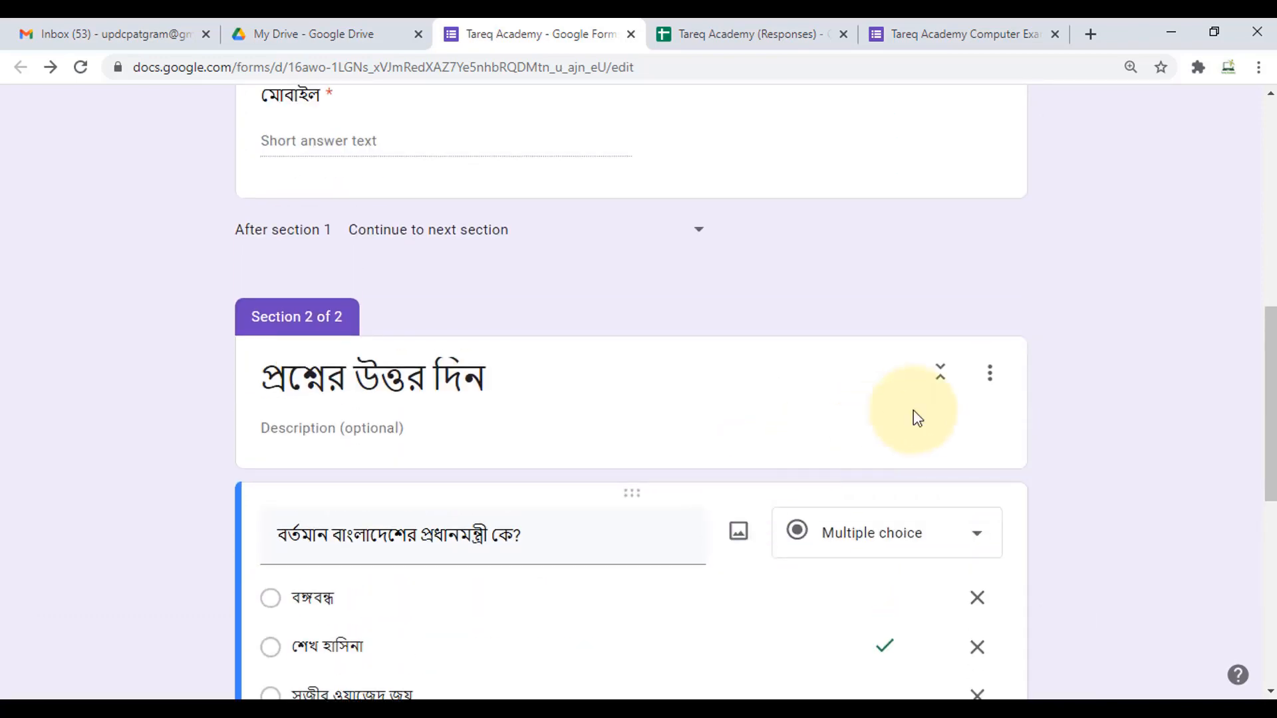
{"action": "scroll", "coordinate": [1076, 396], "scroll_direction": "down", "scroll_amount": 8}
{"action": "left_click", "coordinate": [920, 39]}
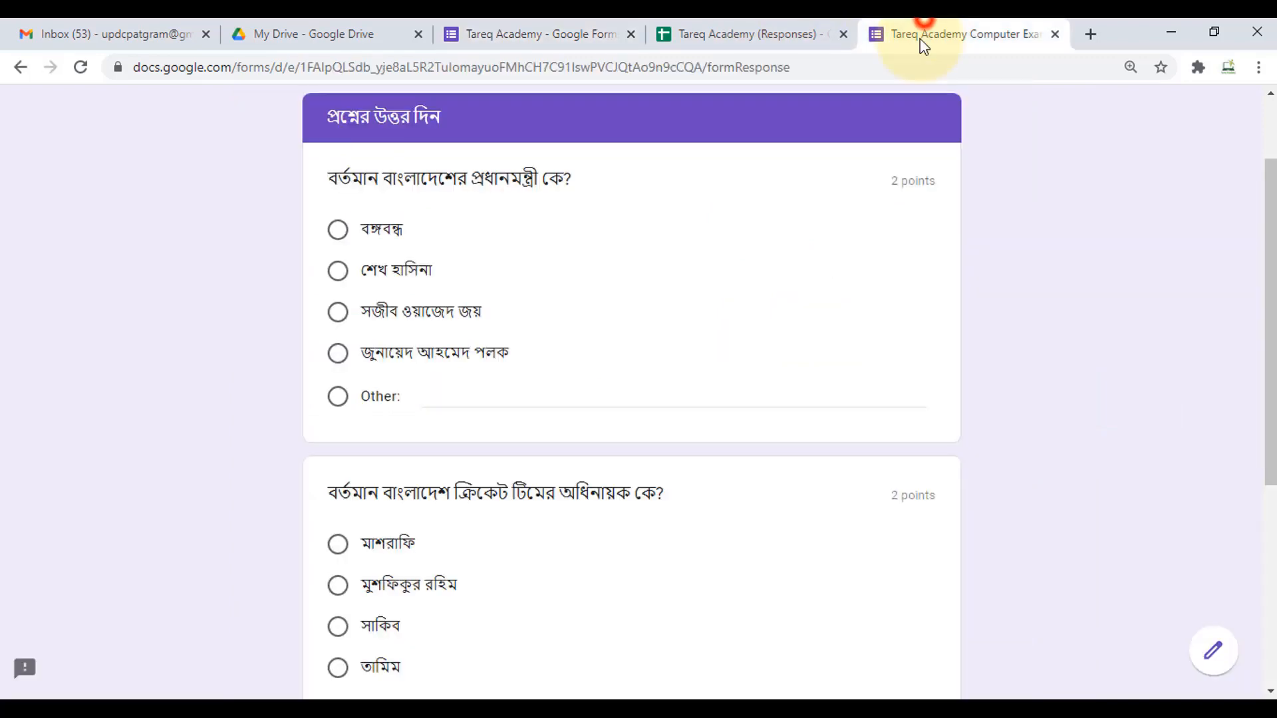
- Reload the live form, complete the name and e-mail answers, and go on to the quiz page
{"action": "left_click", "coordinate": [75, 67]}
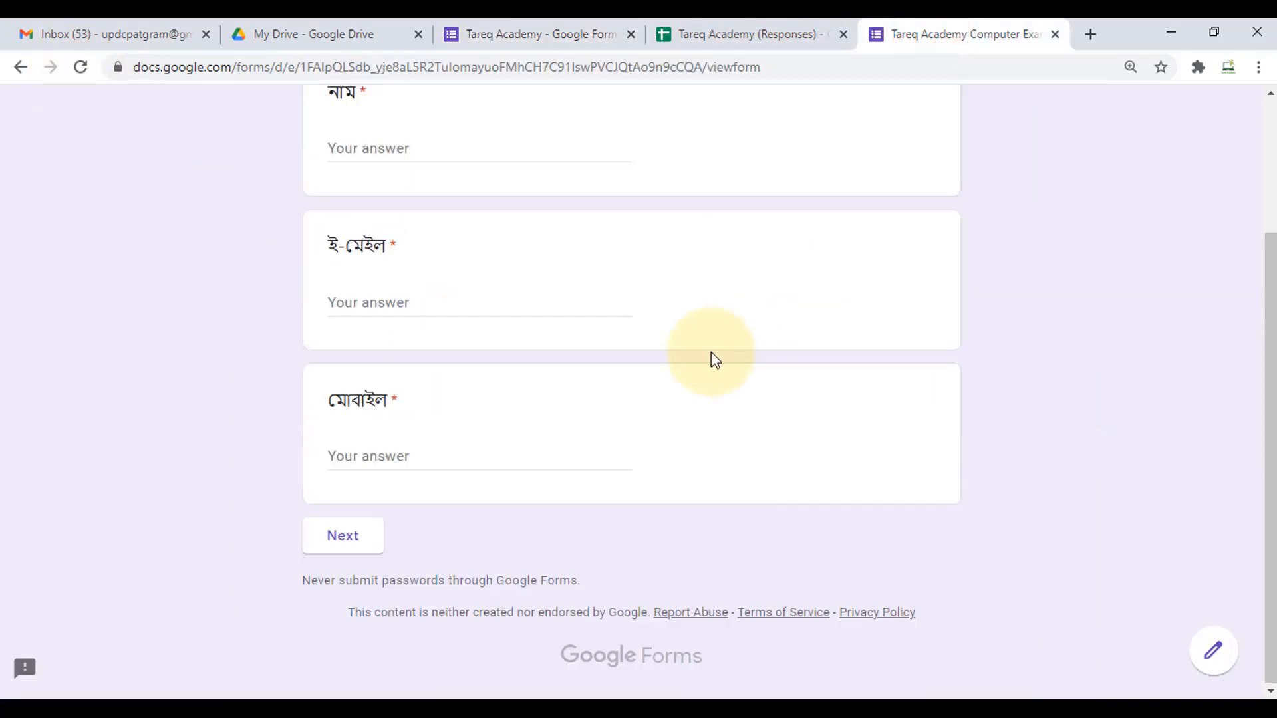
{"action": "scroll", "coordinate": [559, 343], "scroll_direction": "up", "scroll_amount": 3}
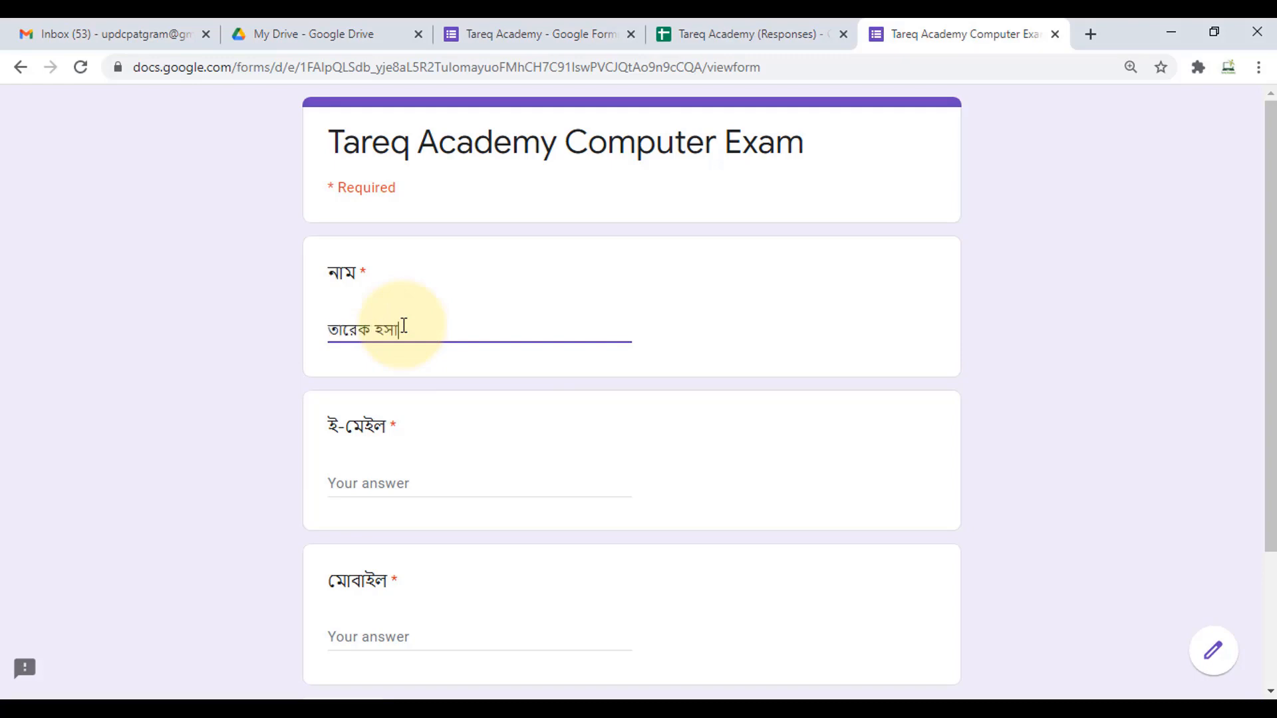
{"action": "type", "text": "ান"}
{"action": "key", "text": "Tab"}
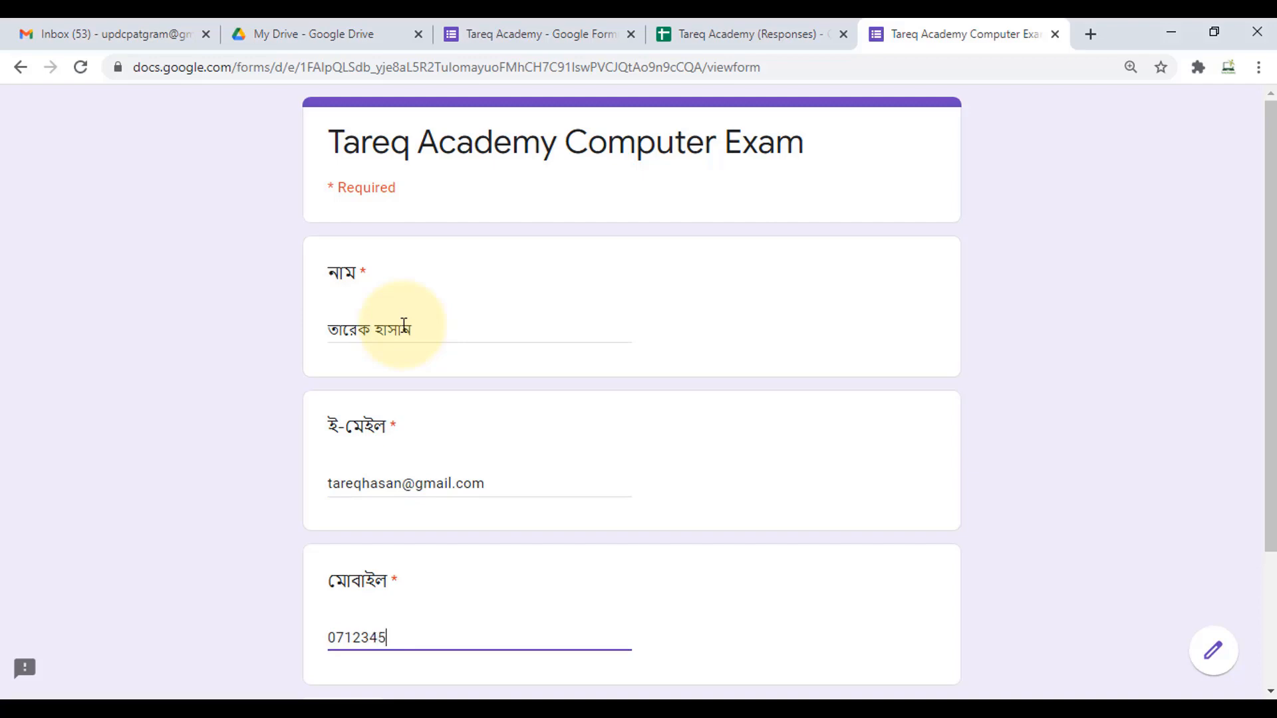
{"action": "scroll", "coordinate": [493, 393], "scroll_direction": "down", "scroll_amount": 3}
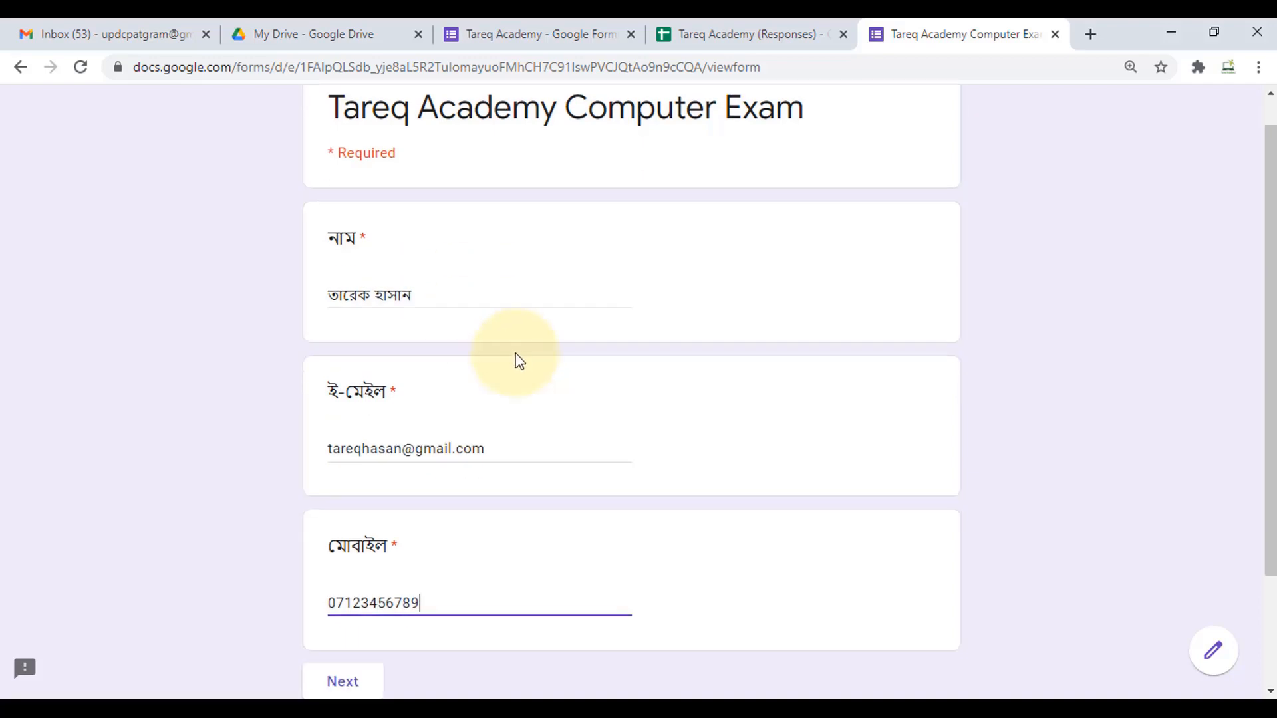
{"action": "left_click", "coordinate": [358, 542]}
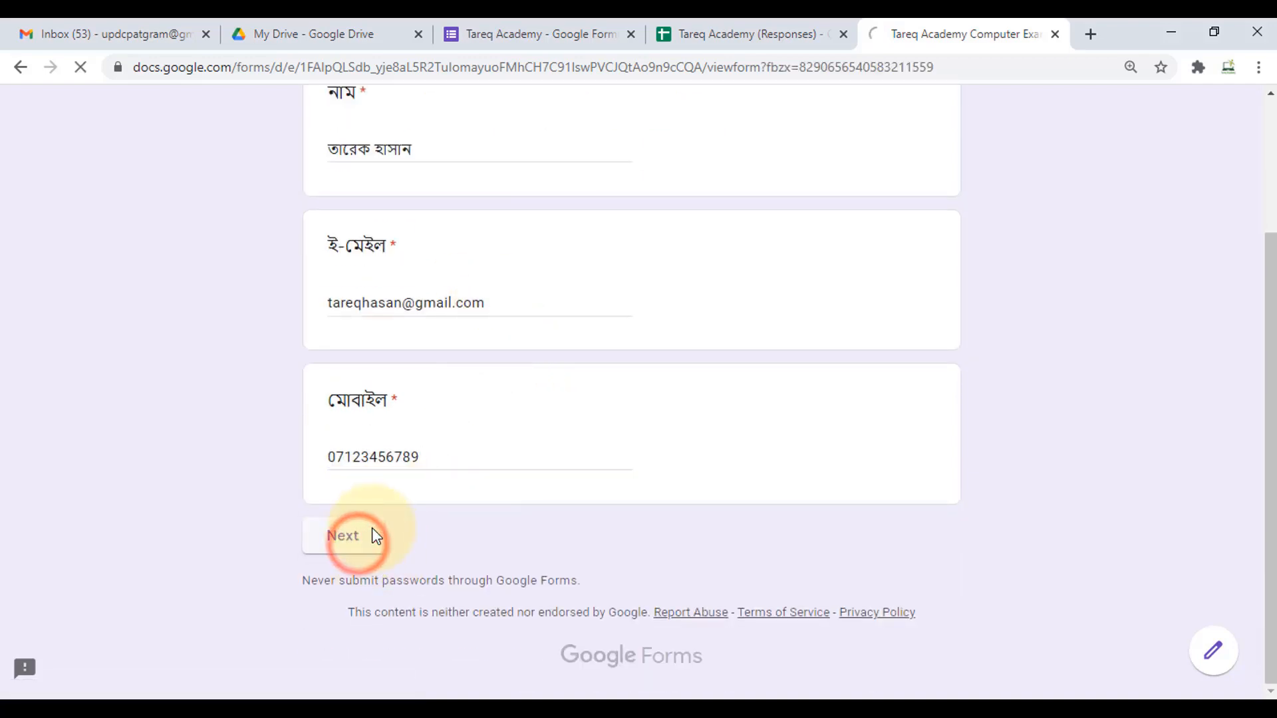
- Scroll the quiz page and try submitting before any answers are chosen
{"action": "scroll", "coordinate": [928, 444], "scroll_direction": "down", "scroll_amount": 4}
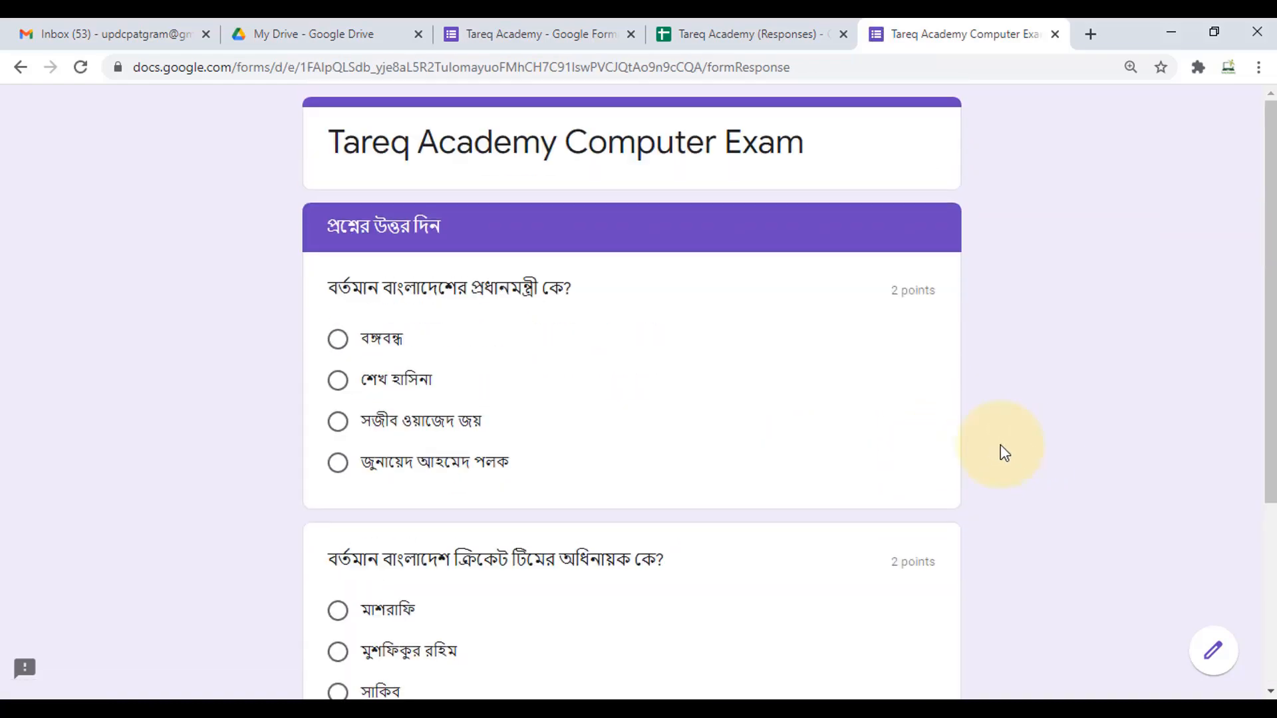
{"action": "scroll", "coordinate": [812, 427], "scroll_direction": "down", "scroll_amount": 4}
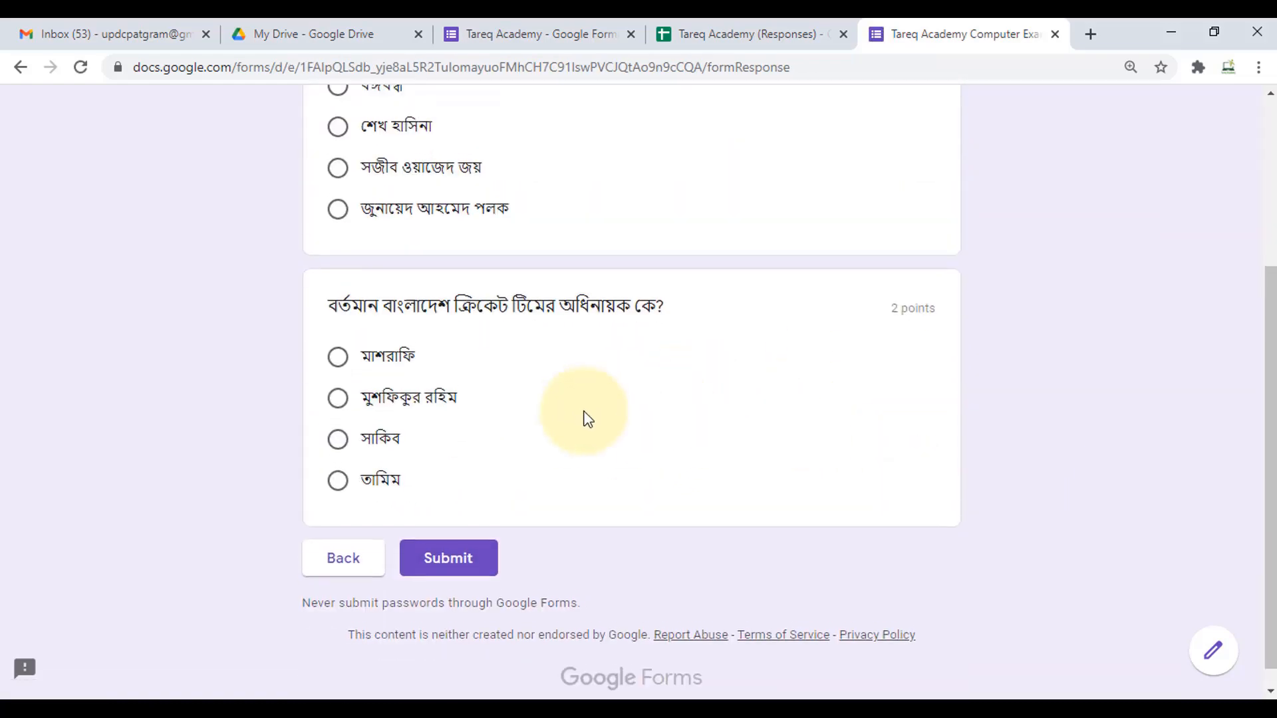
{"action": "scroll", "coordinate": [588, 419], "scroll_direction": "up", "scroll_amount": 3}
{"action": "scroll", "coordinate": [437, 348], "scroll_direction": "down", "scroll_amount": 3}
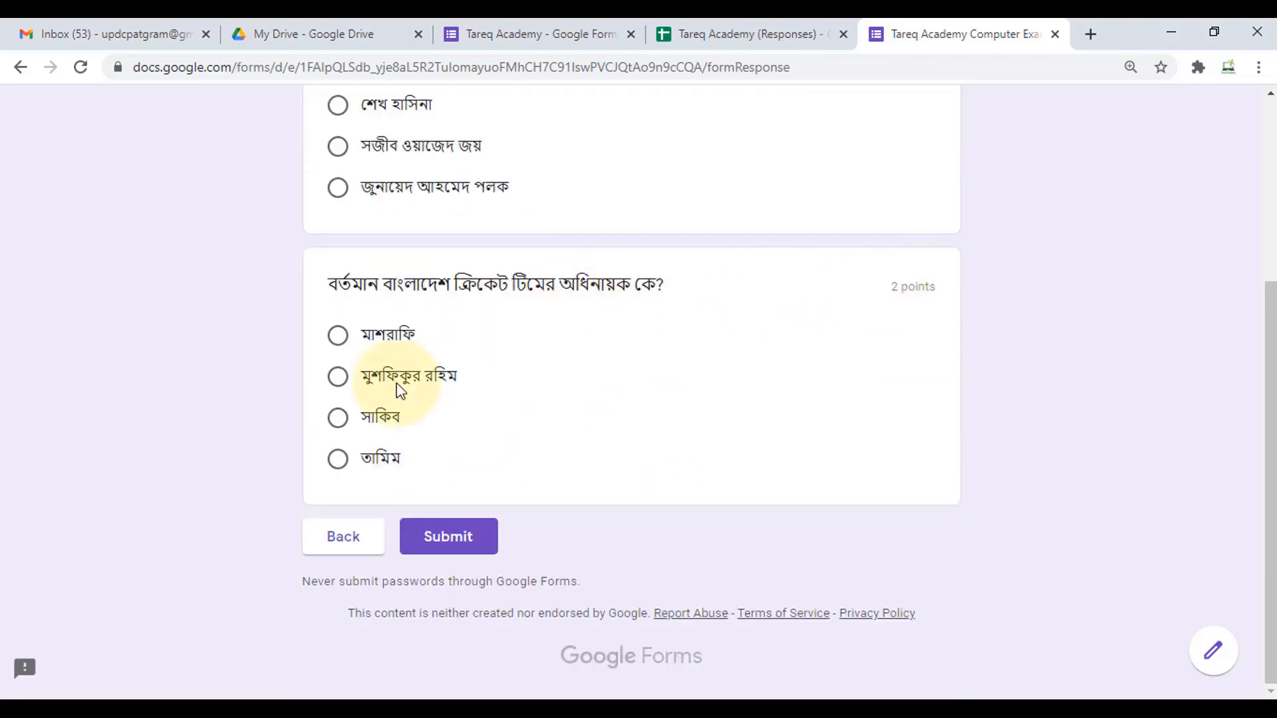
{"action": "left_click", "coordinate": [439, 556]}
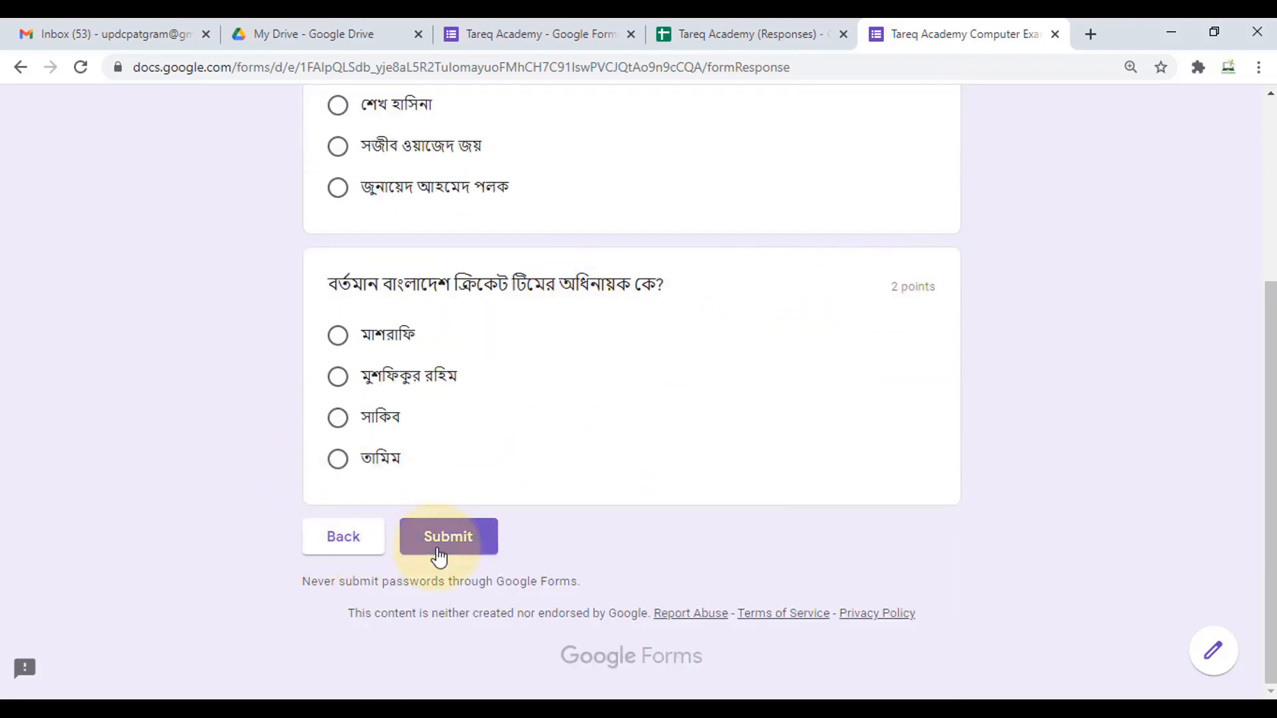
{"action": "left_click", "coordinate": [479, 550]}
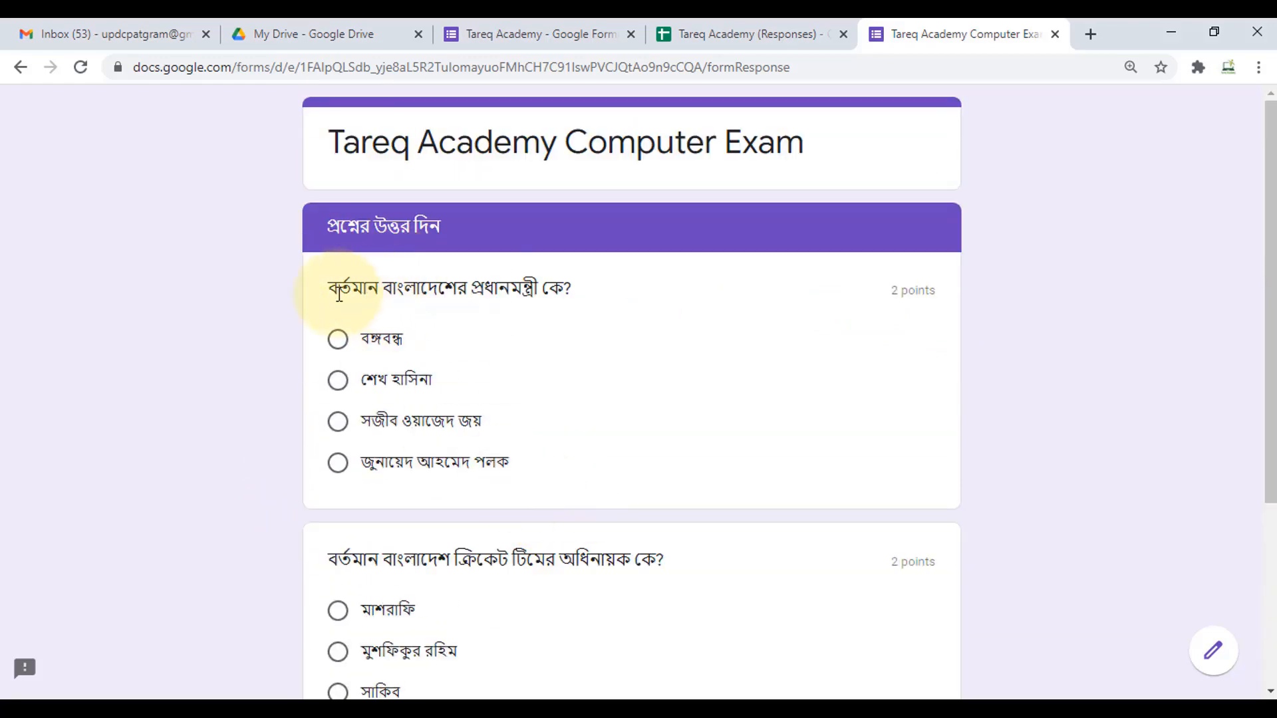
- Choose শেখ হাসিনা and তামিম as the two answers and submit the response
{"action": "left_click", "coordinate": [339, 384]}
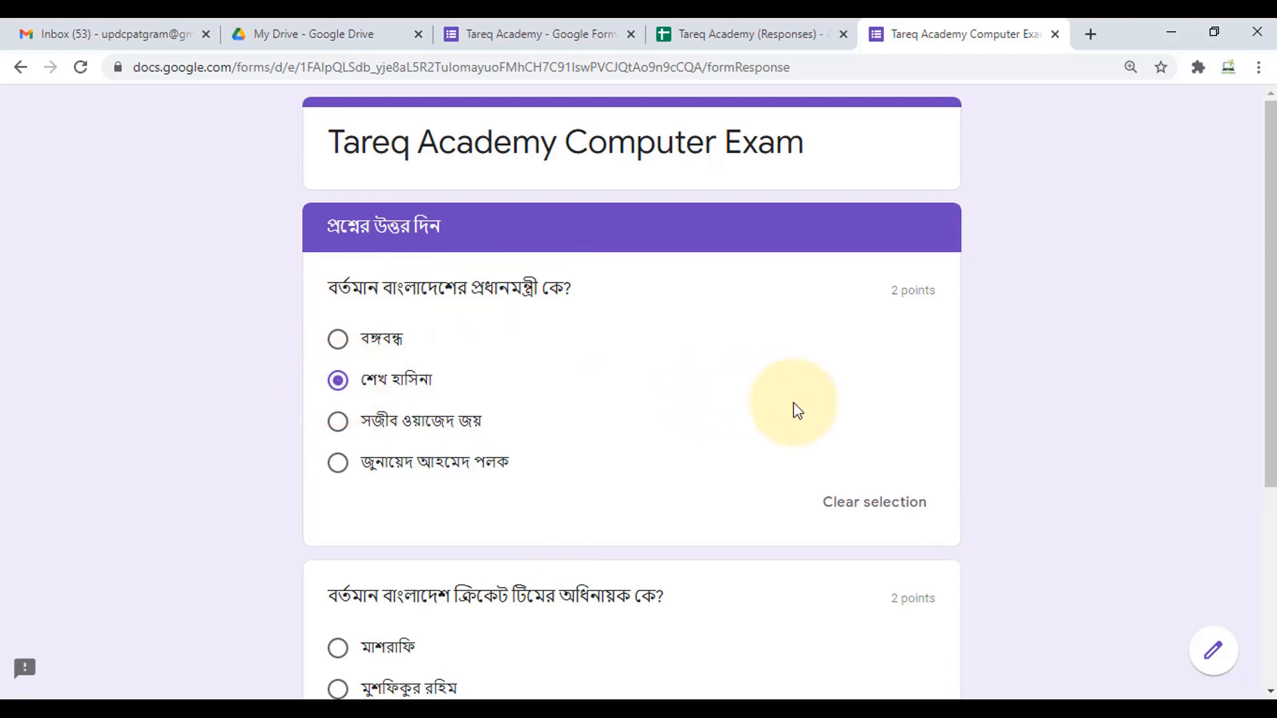
{"action": "scroll", "coordinate": [797, 411], "scroll_direction": "down", "scroll_amount": 3}
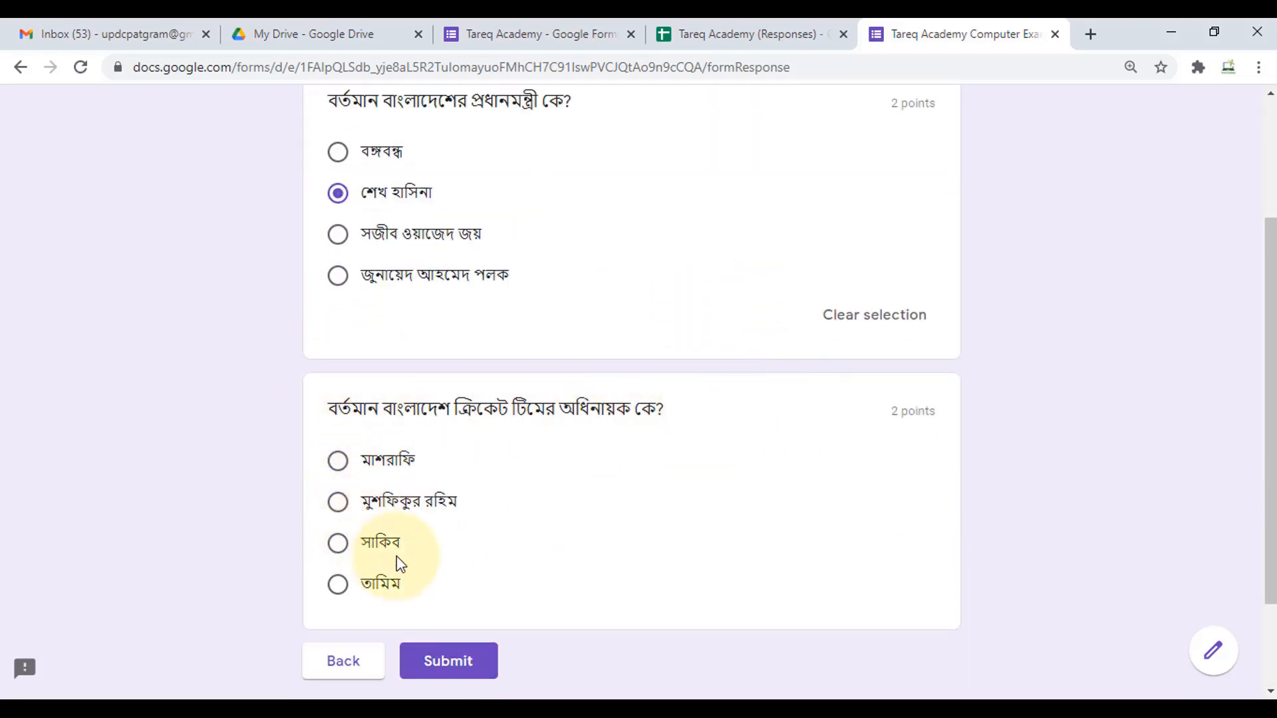
{"action": "left_click", "coordinate": [337, 585]}
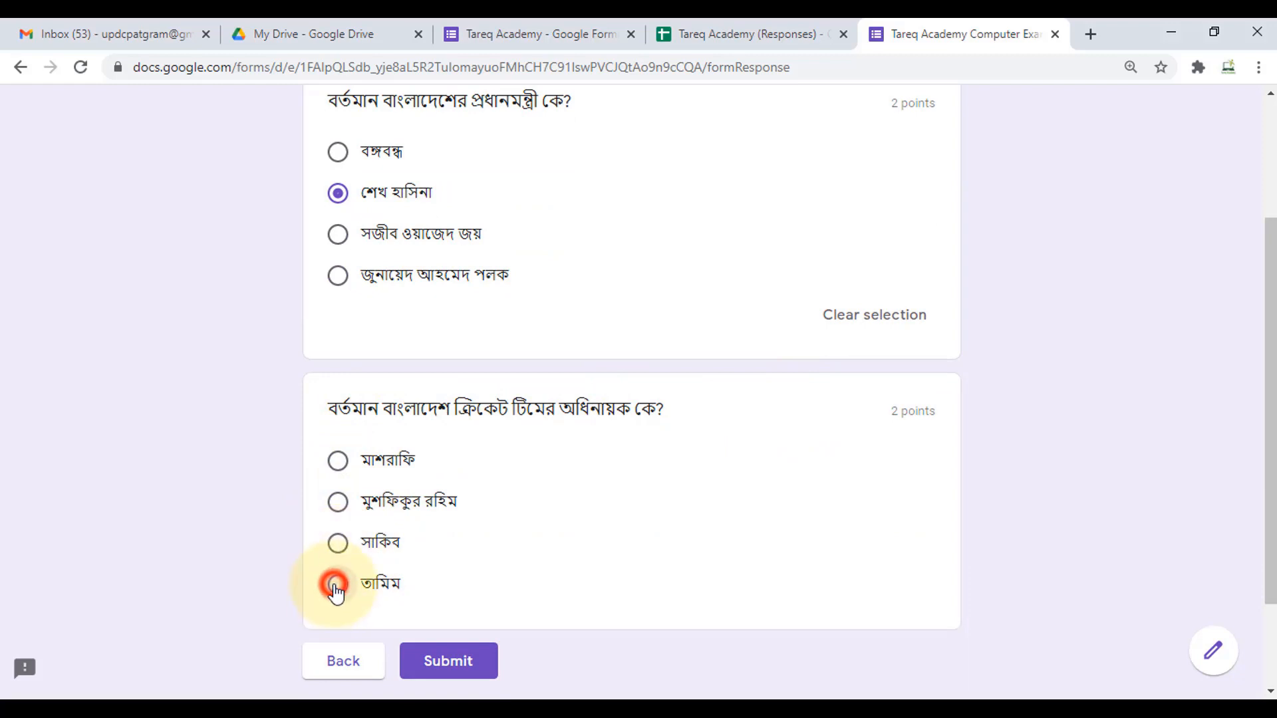
{"action": "scroll", "coordinate": [709, 529], "scroll_direction": "down", "scroll_amount": 1}
{"action": "scroll", "coordinate": [709, 529], "scroll_direction": "down", "scroll_amount": 2}
{"action": "left_click", "coordinate": [439, 536]}
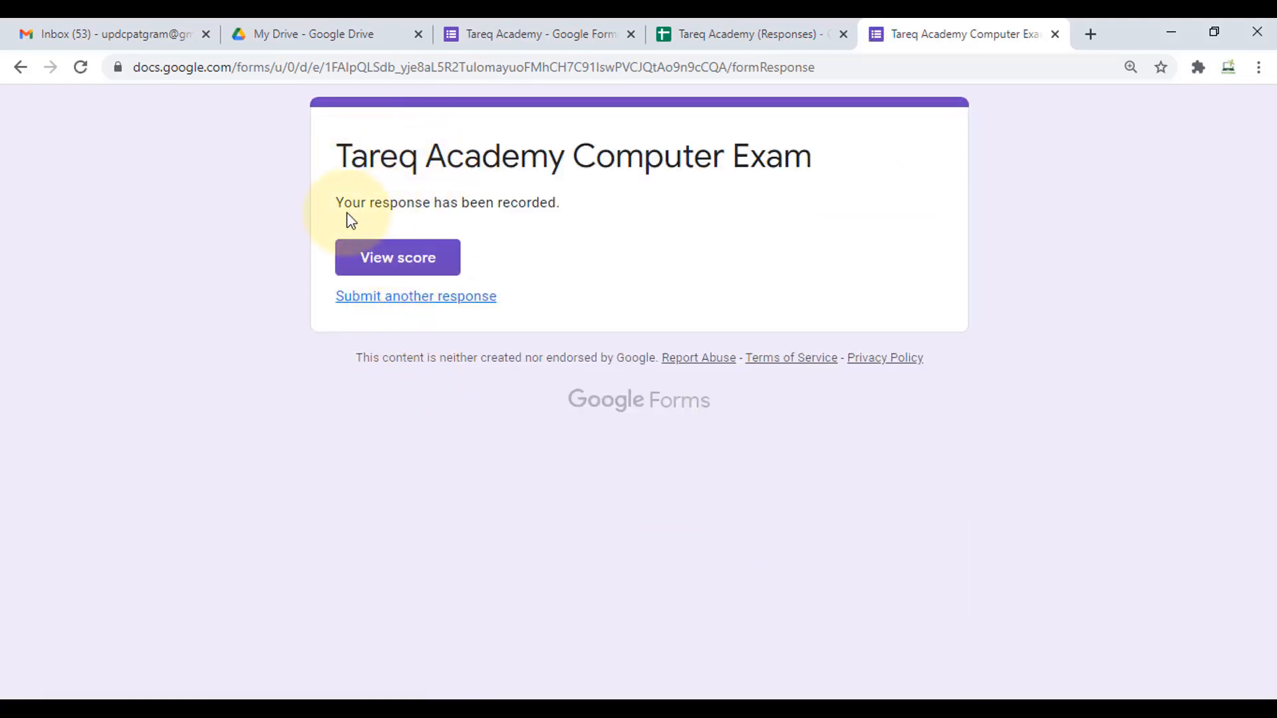
- Open the graded score page for the submitted exam response, showing 2/4 points
{"action": "left_click", "coordinate": [531, 202]}
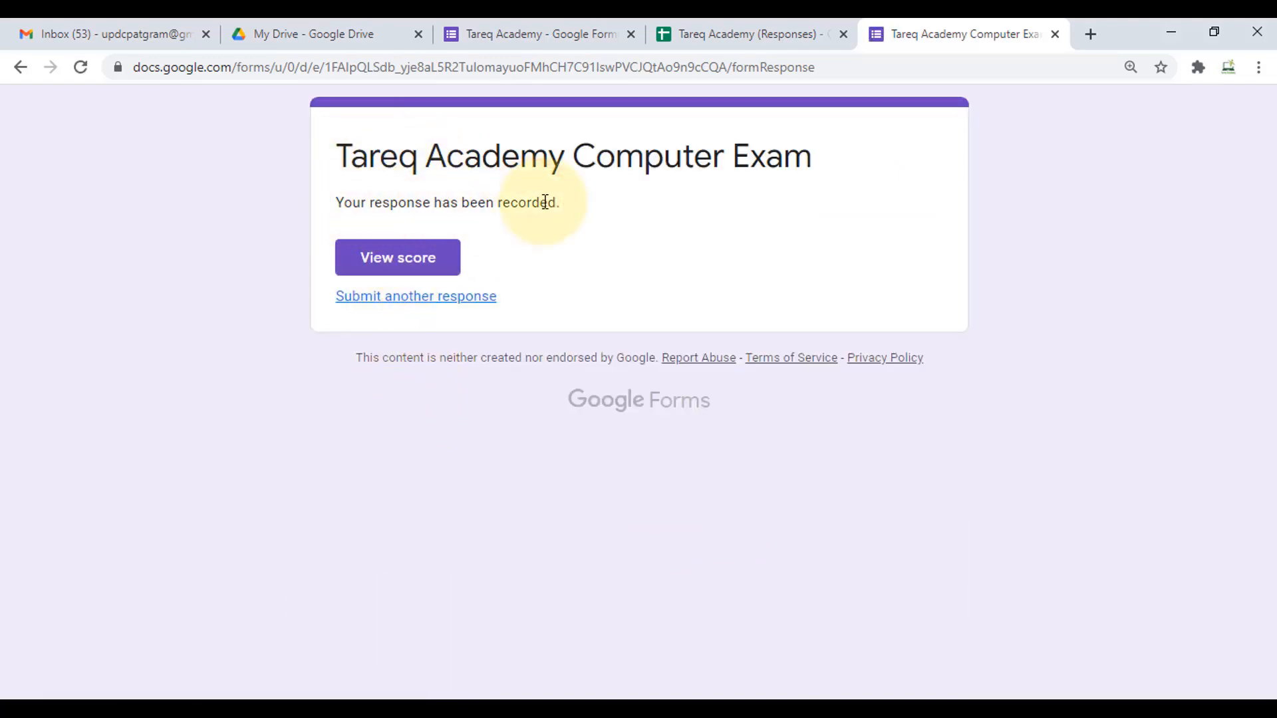
{"action": "left_click", "coordinate": [414, 261]}
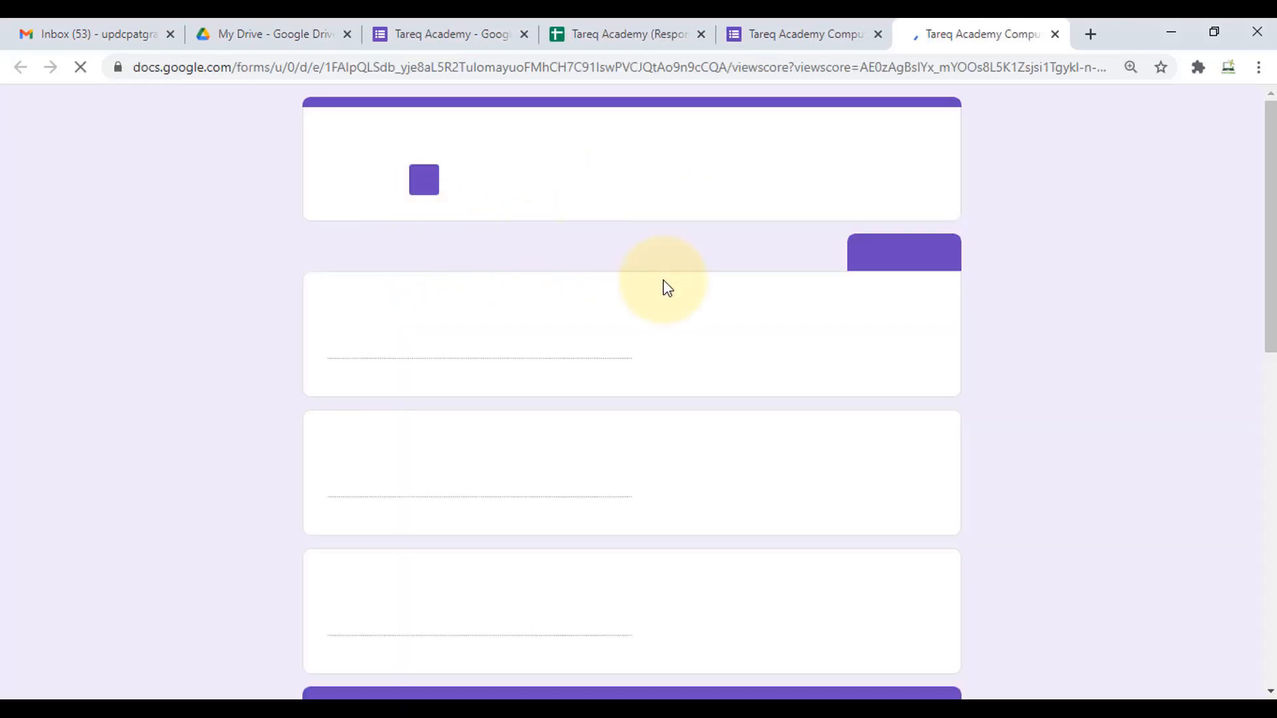
{"action": "scroll", "coordinate": [838, 342], "scroll_direction": "down", "scroll_amount": 5}
{"action": "scroll", "coordinate": [844, 339], "scroll_direction": "down", "scroll_amount": 2}
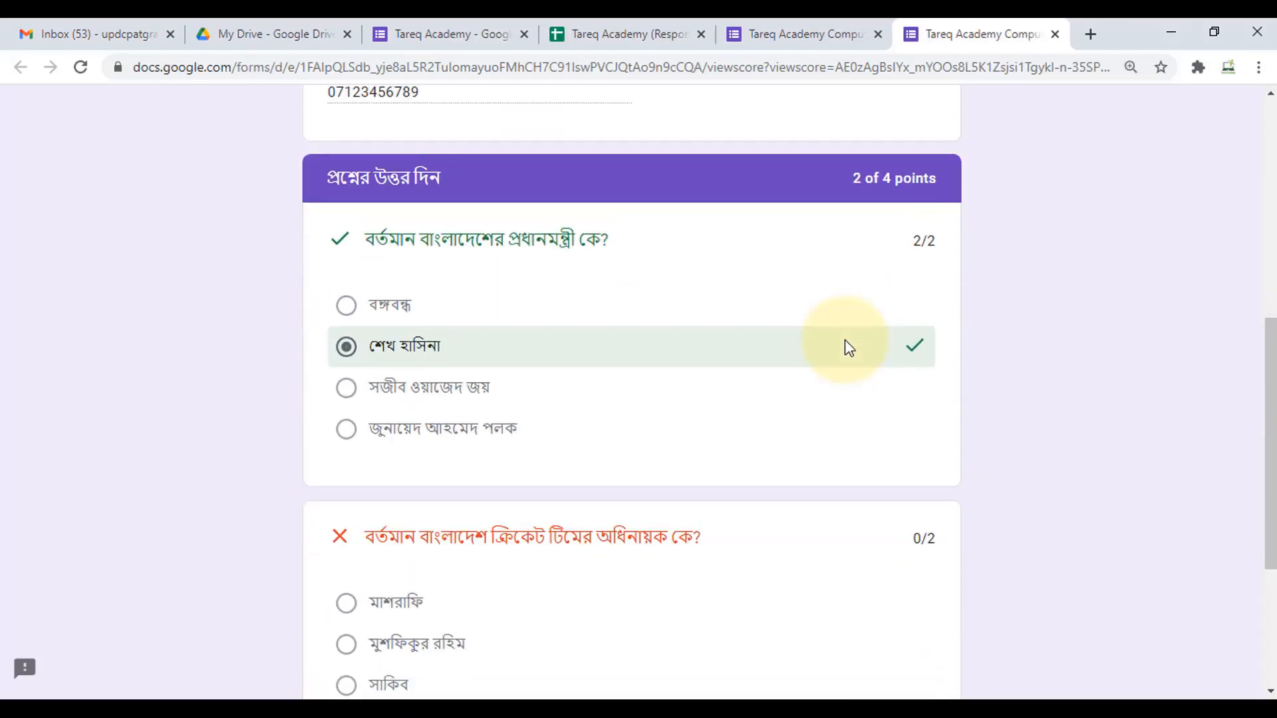
{"action": "scroll", "coordinate": [845, 340], "scroll_direction": "up", "scroll_amount": 8}
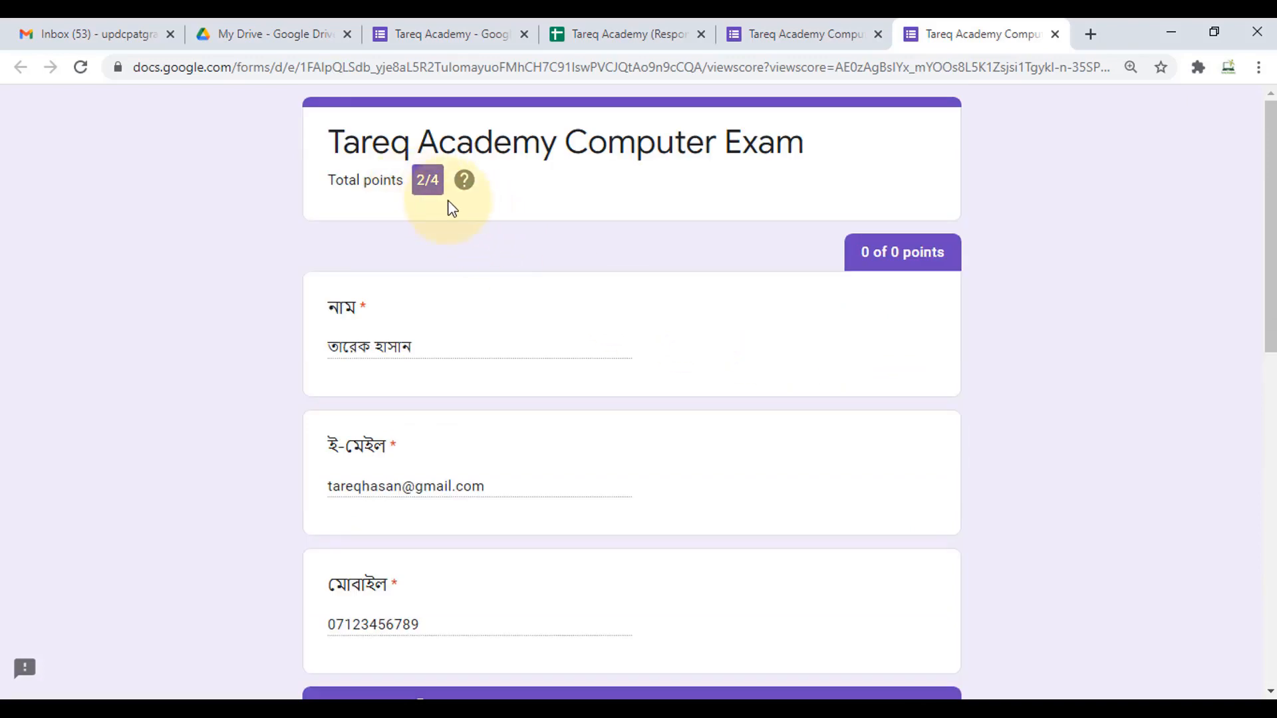
- Review the results: prime-minister answer correct, cricket-captain answer wrong with মাশরাফি as correct
{"action": "scroll", "coordinate": [670, 350], "scroll_direction": "down", "scroll_amount": 6}
{"action": "scroll", "coordinate": [622, 362], "scroll_direction": "up", "scroll_amount": 1}
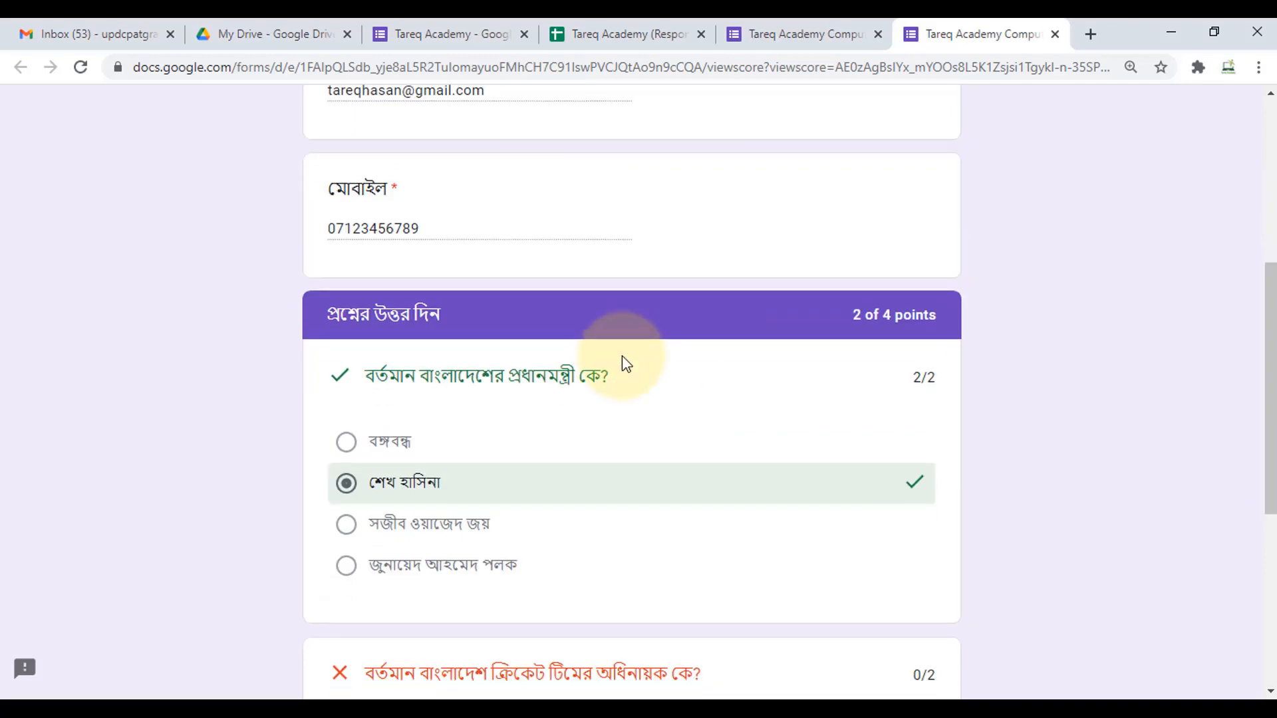
{"action": "scroll", "coordinate": [532, 279], "scroll_direction": "down", "scroll_amount": 3}
{"action": "scroll", "coordinate": [526, 280], "scroll_direction": "down", "scroll_amount": 4}
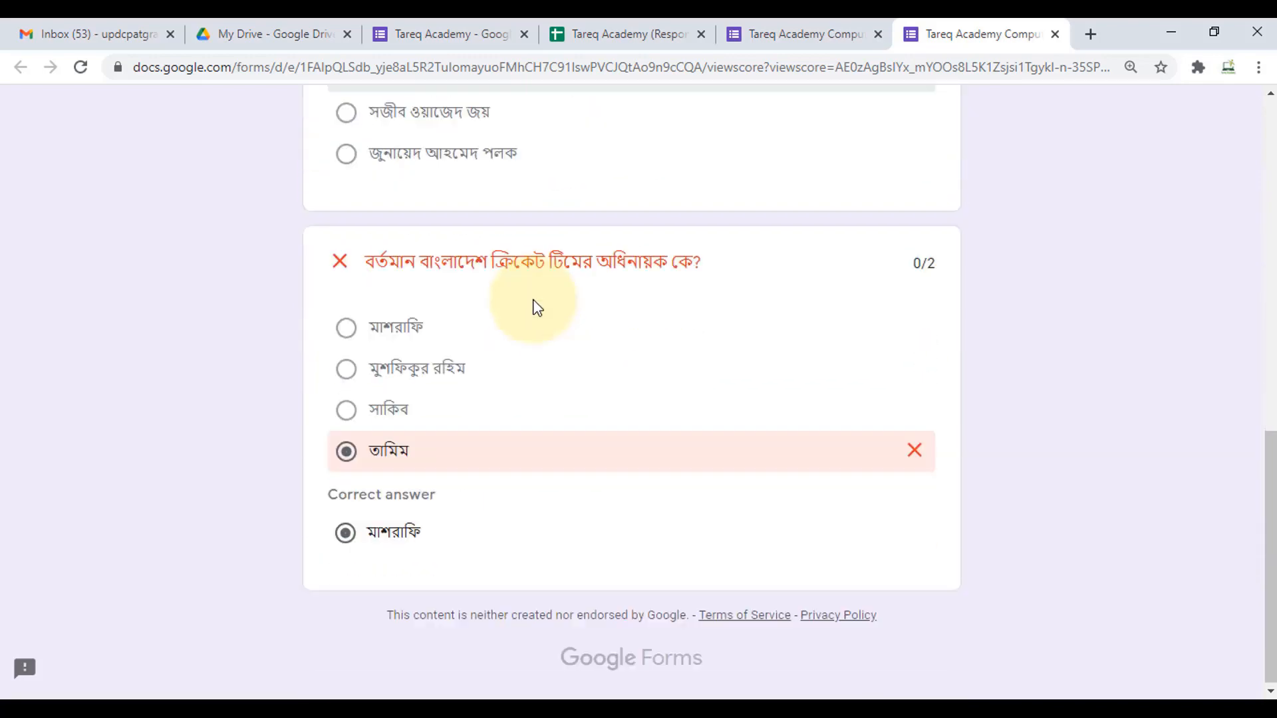
{"action": "scroll", "coordinate": [503, 313], "scroll_direction": "up", "scroll_amount": 12}
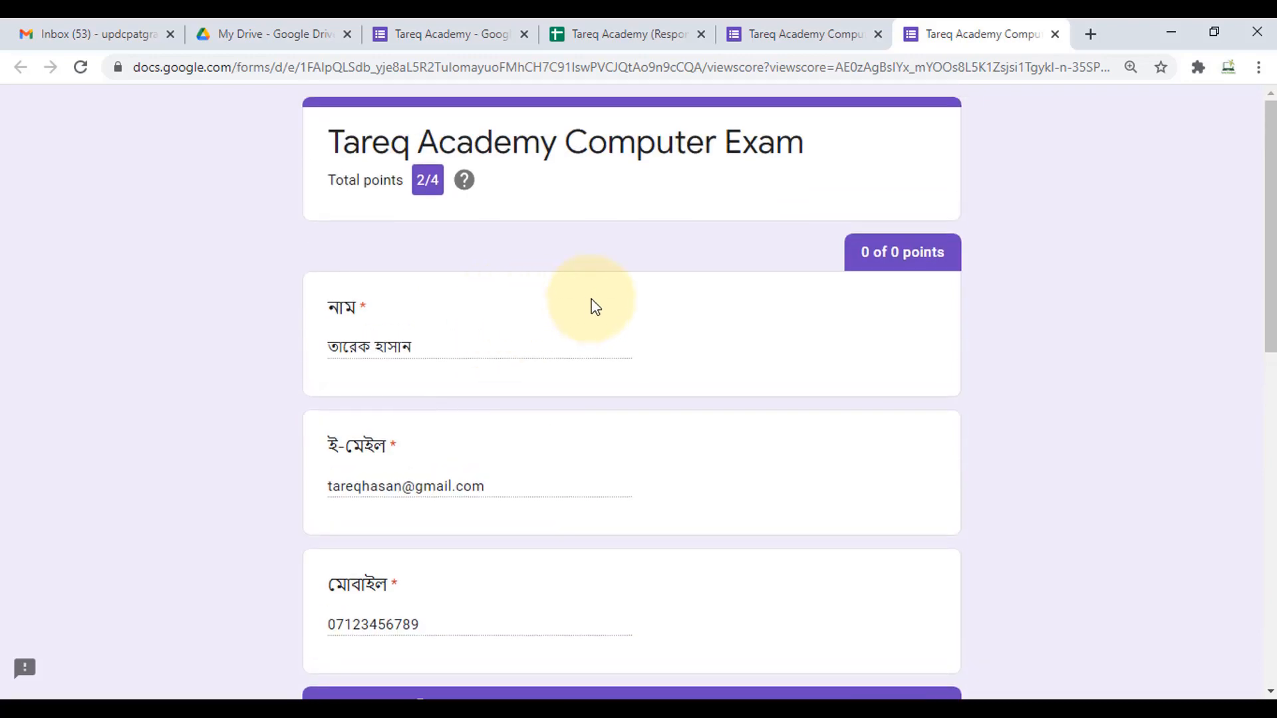
{"action": "scroll", "coordinate": [672, 463], "scroll_direction": "down", "scroll_amount": 8}
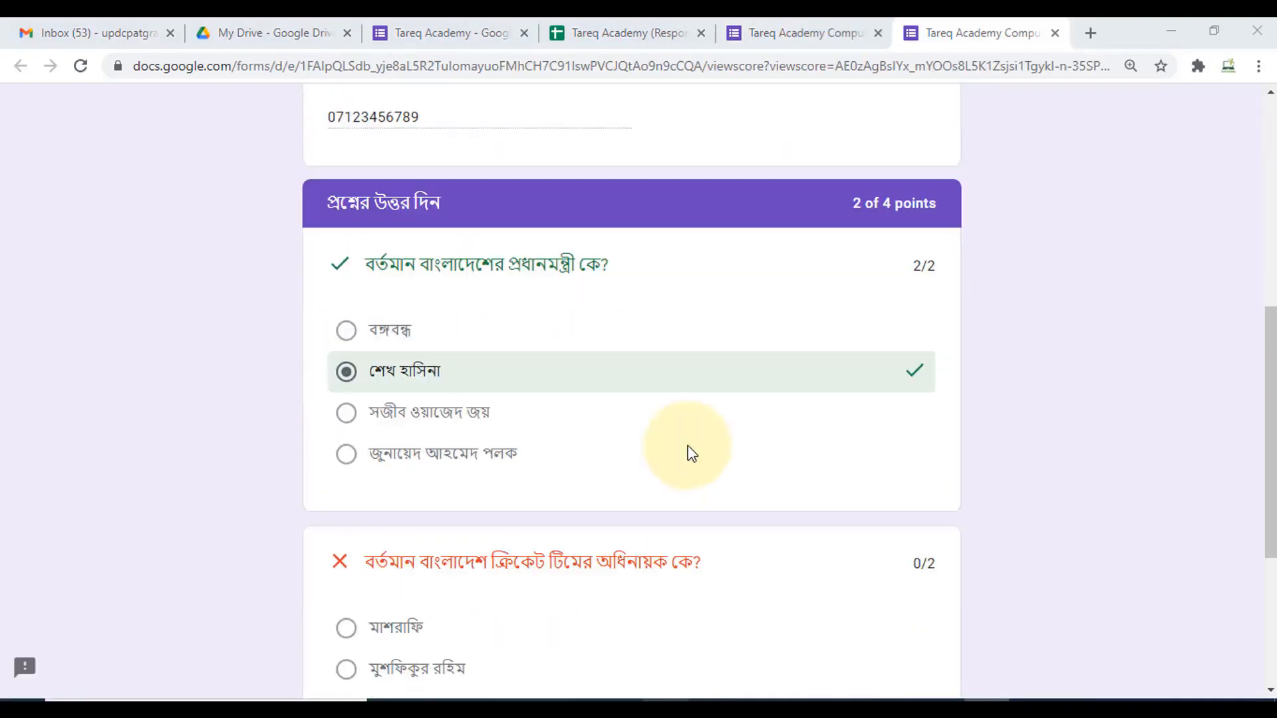
{"action": "scroll", "coordinate": [688, 452], "scroll_direction": "down", "scroll_amount": 2}
{"action": "scroll", "coordinate": [690, 451], "scroll_direction": "up", "scroll_amount": 3}
{"action": "scroll", "coordinate": [705, 433], "scroll_direction": "down", "scroll_amount": 10}
{"action": "scroll", "coordinate": [735, 411], "scroll_direction": "up", "scroll_amount": 15}
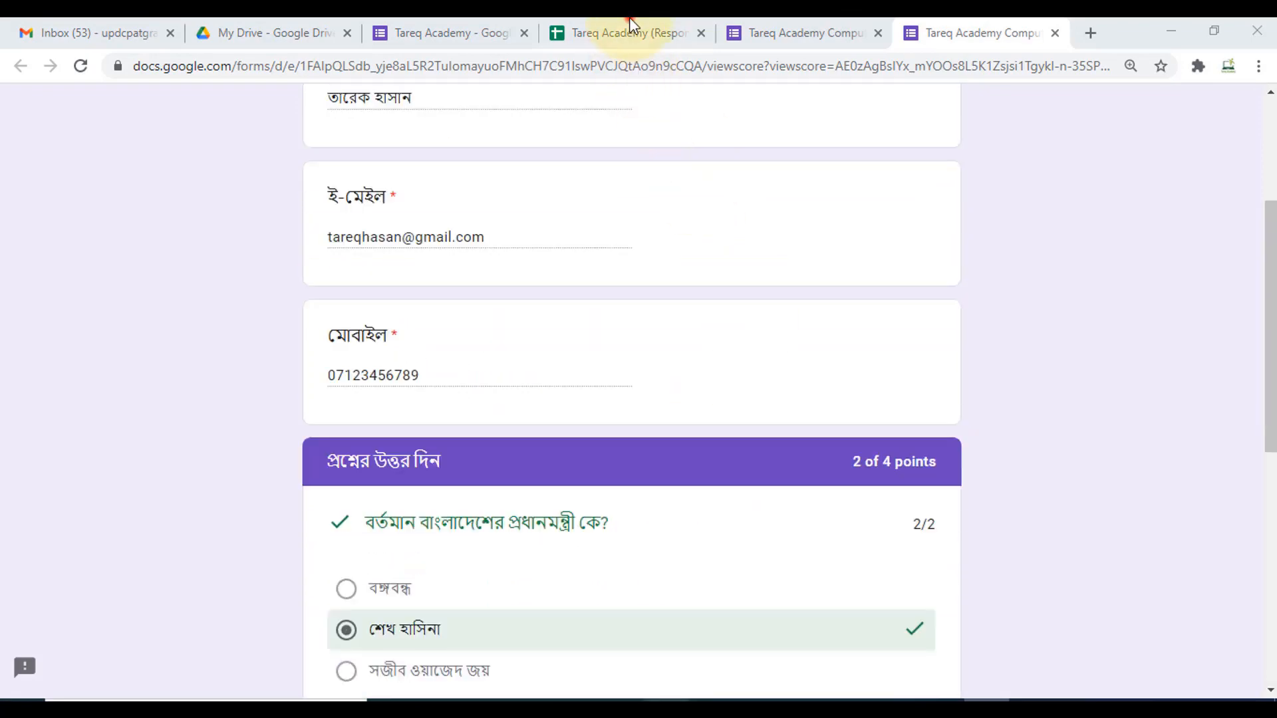
{"action": "left_click", "coordinate": [629, 22]}
- Check row 2 of the Tareq Academy (Responses) sheet showing the 2 / 4 score, then return to the form confirmation
{"action": "left_click", "coordinate": [732, 319]}
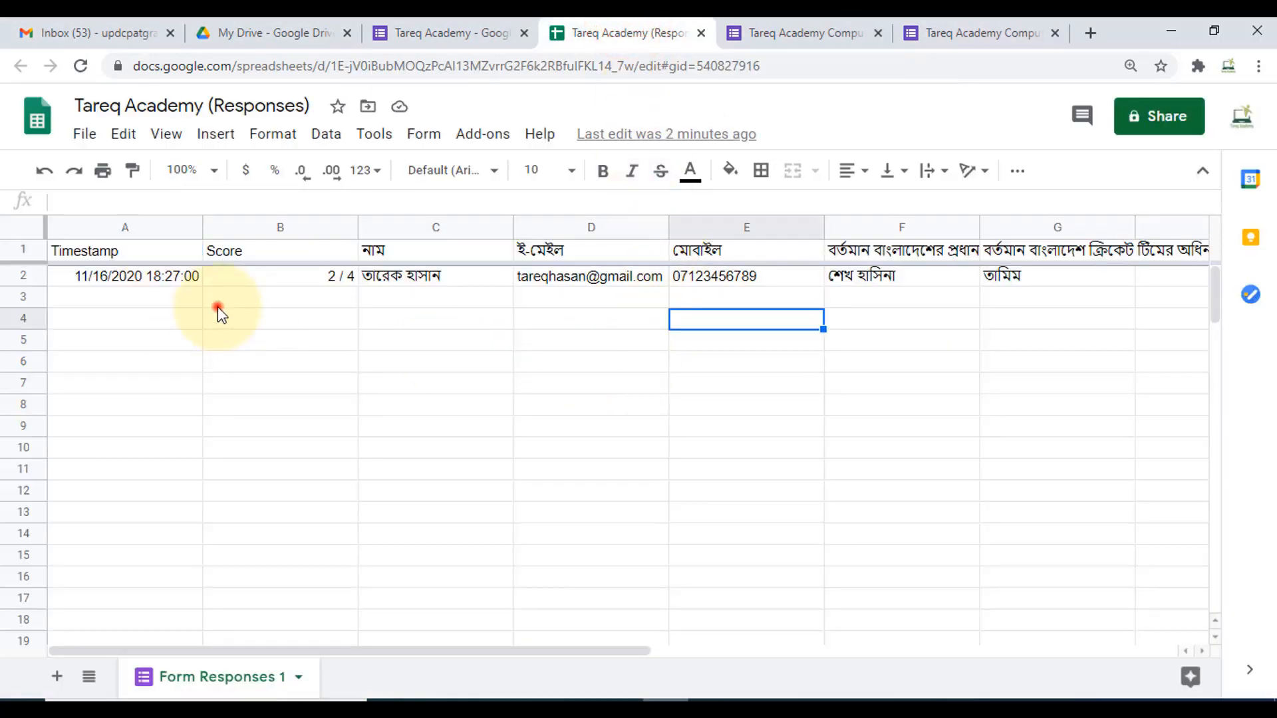
{"action": "left_click", "coordinate": [217, 304]}
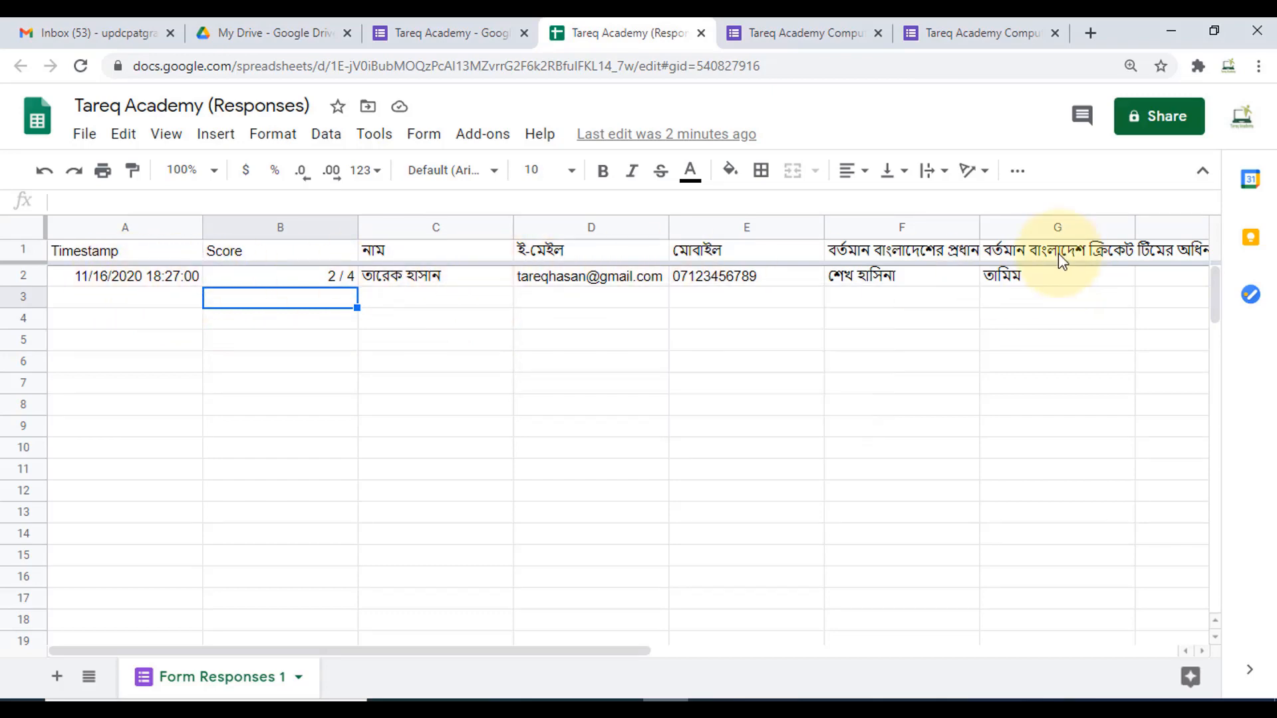
{"action": "left_click", "coordinate": [806, 32]}
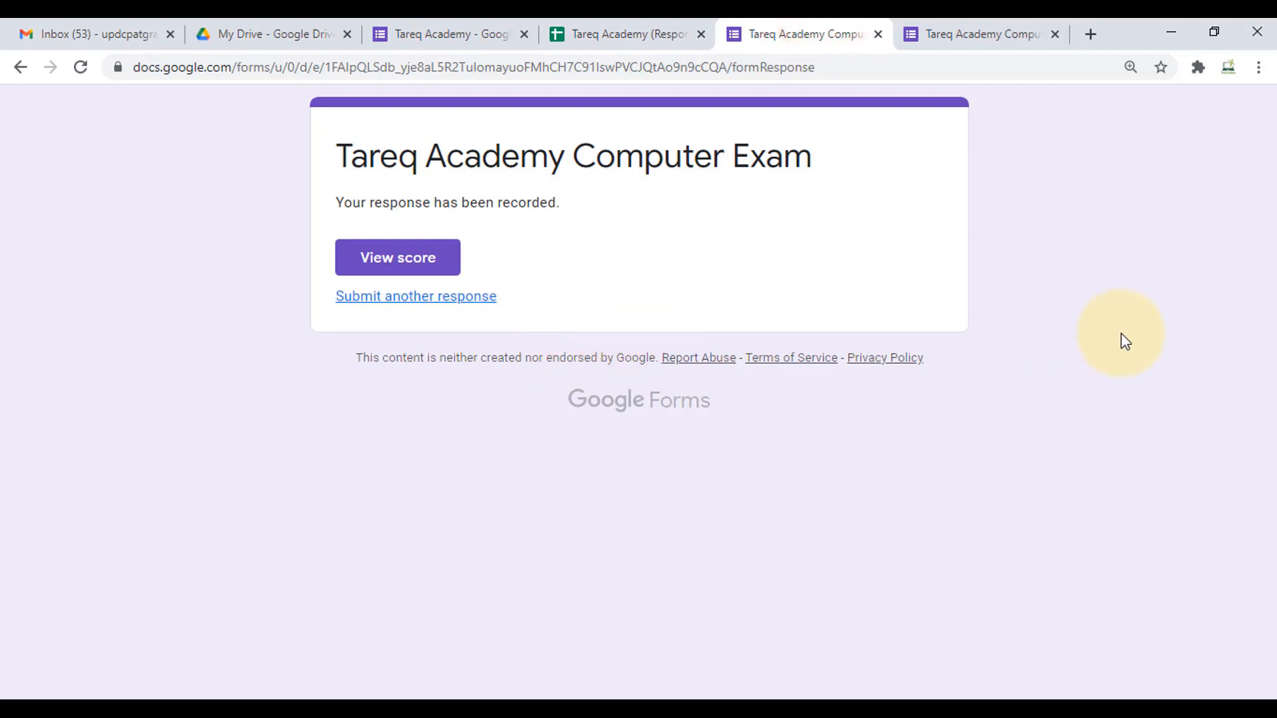